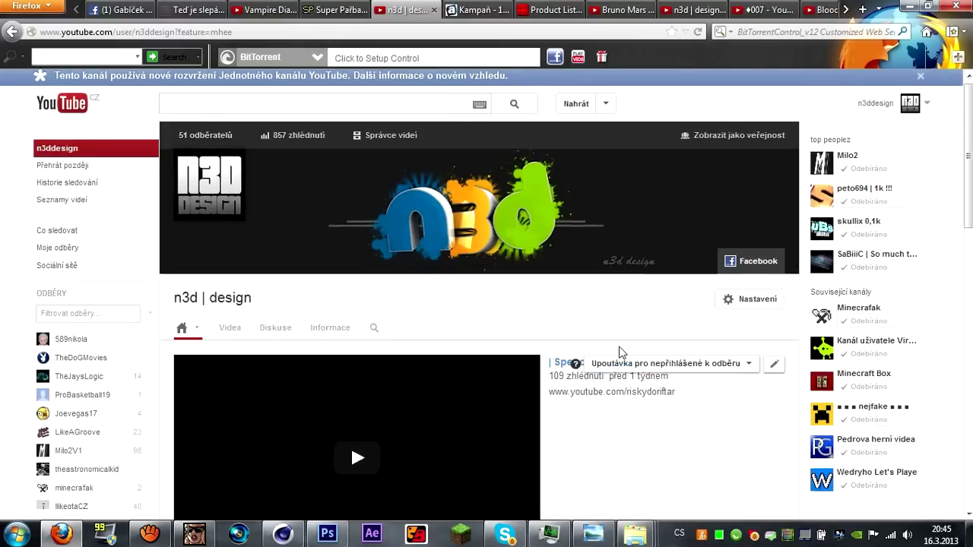
Look over the n3d design YouTube channel page and check the rendered green 3D text in Cinema 4D.
scroll(608, 444, "down", 8)
scroll(598, 450, "up", 8)
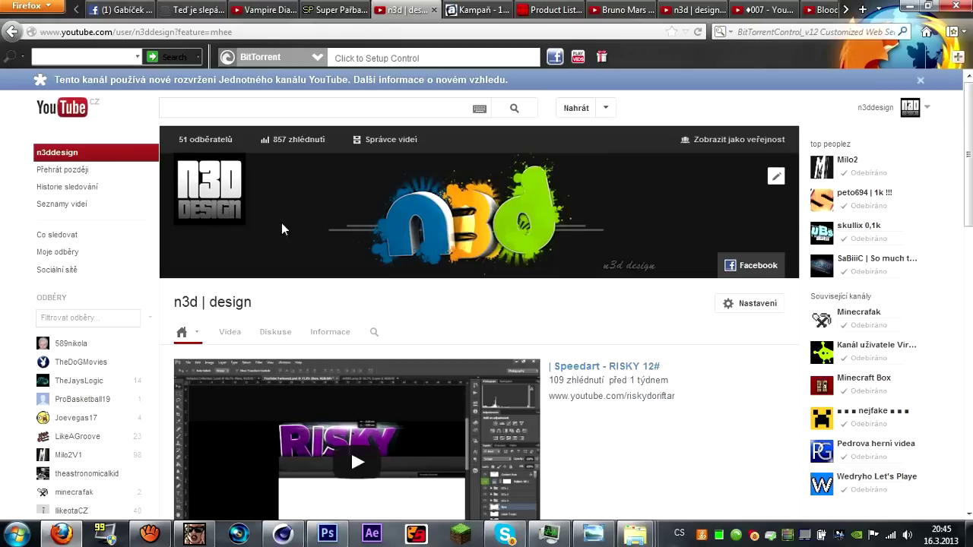
left_click(283, 534)
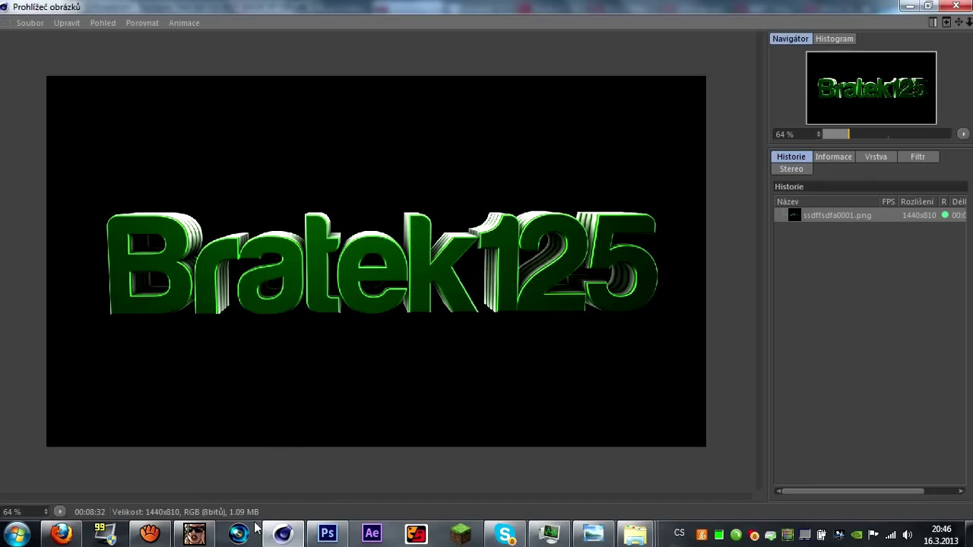
left_click(283, 534)
Switch to Photoshop, where TEMPLATE.psd is open, and open ssdffsdfa0001.png from the desktop.
left_click(328, 534)
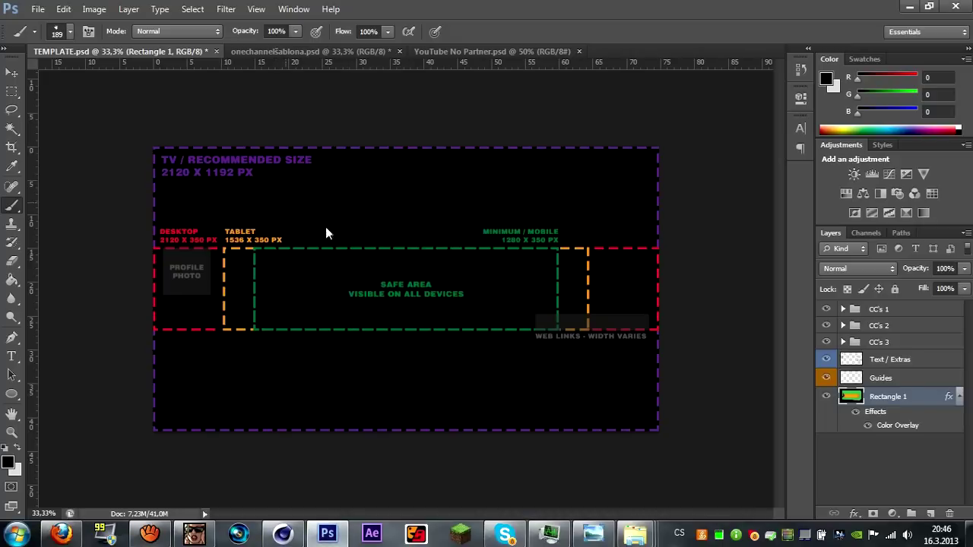
scroll(338, 258, "up", 3)
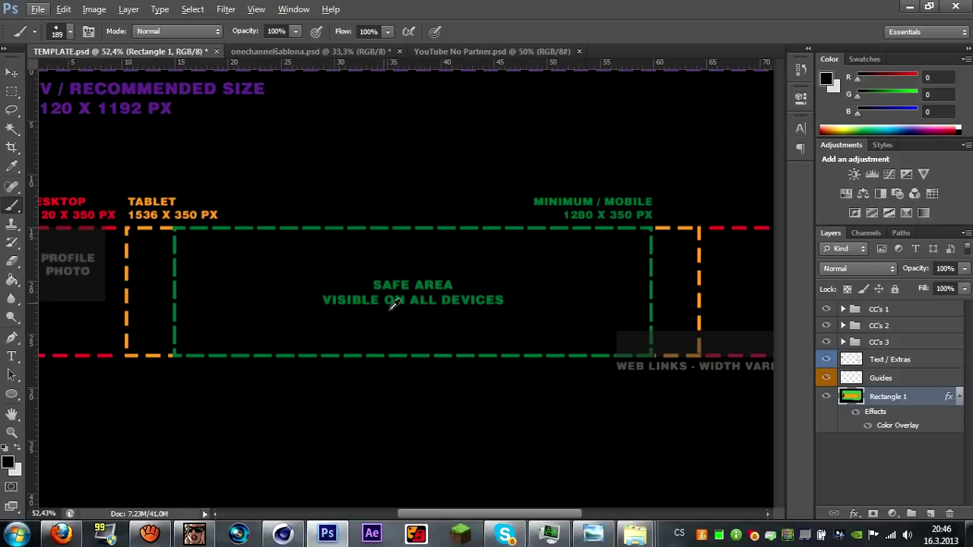
scroll(395, 322, "down", 1)
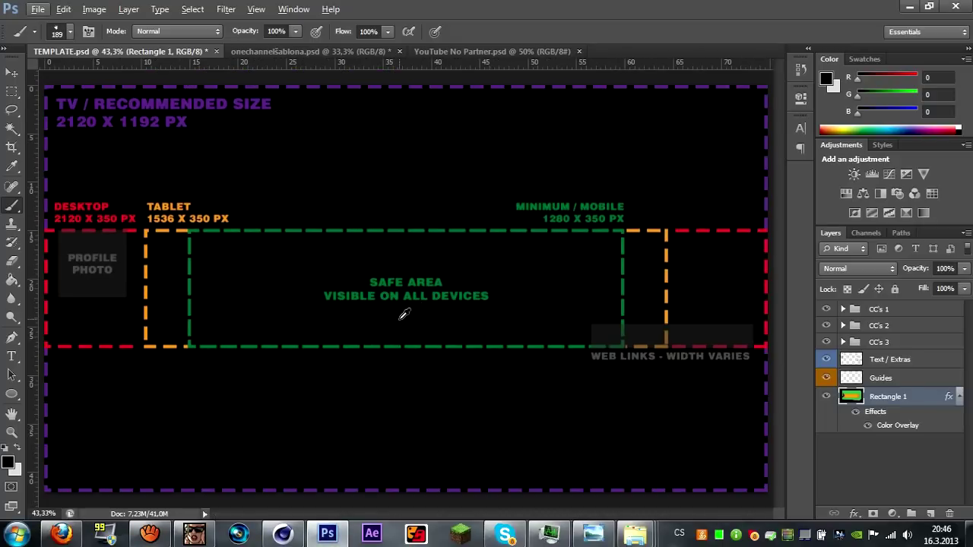
scroll(404, 313, "down", 1)
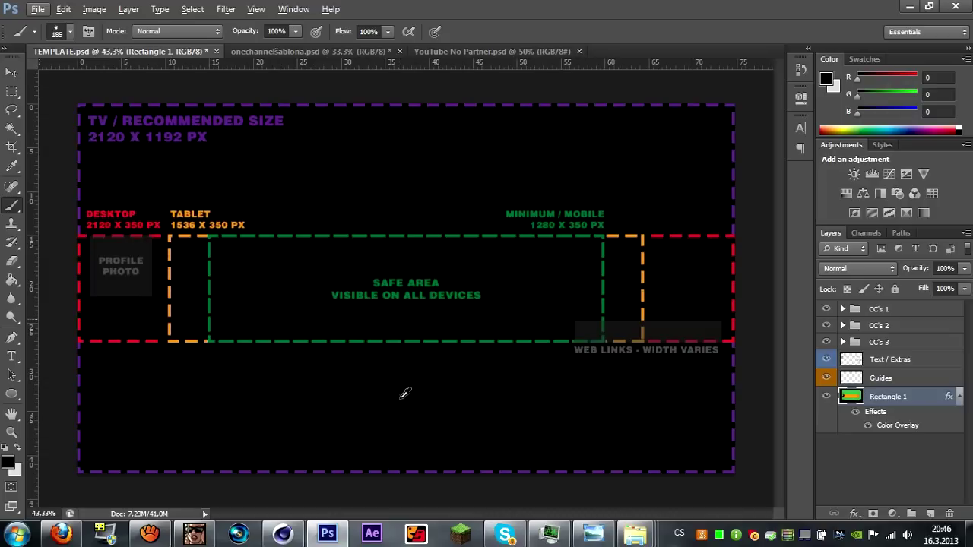
left_click(34, 9)
left_click(46, 37)
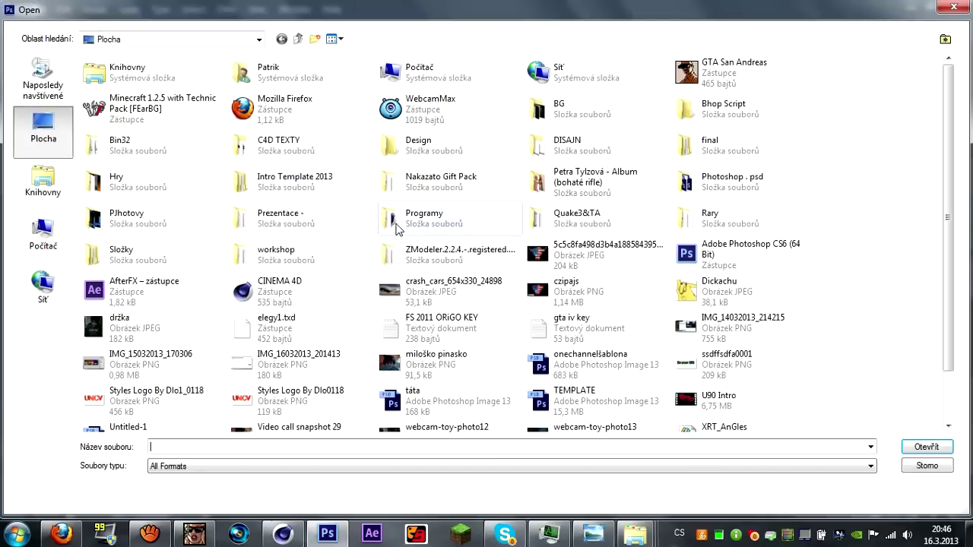
left_click(285, 532)
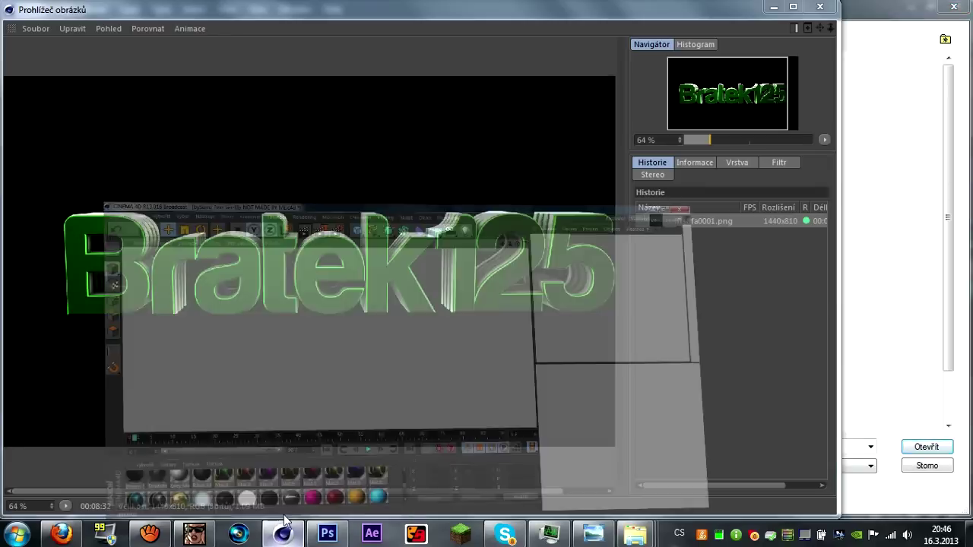
key("alt+Tab")
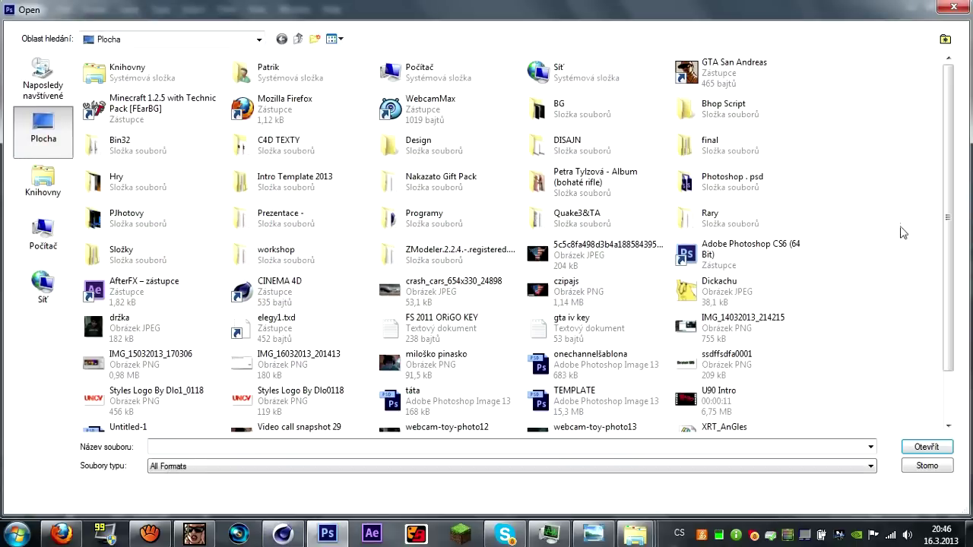
scroll(945, 249, "down", 1)
scroll(911, 255, "down", 1)
double_click(722, 306)
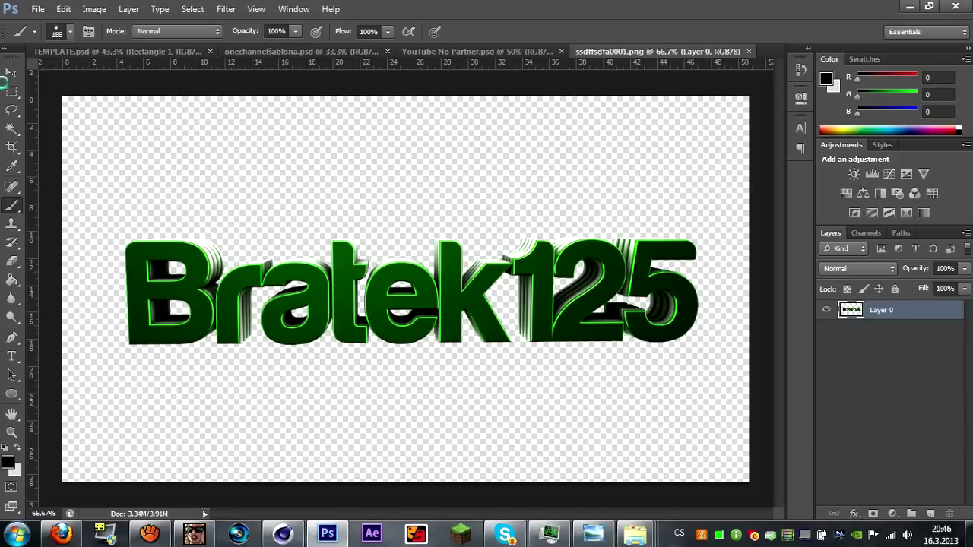
Place the green 3D text centred in TEMPLATE.psd's safe area and scale it proportionally to about 91.7%.
left_click(11, 73)
left_click_drag(232, 315, 318, 293)
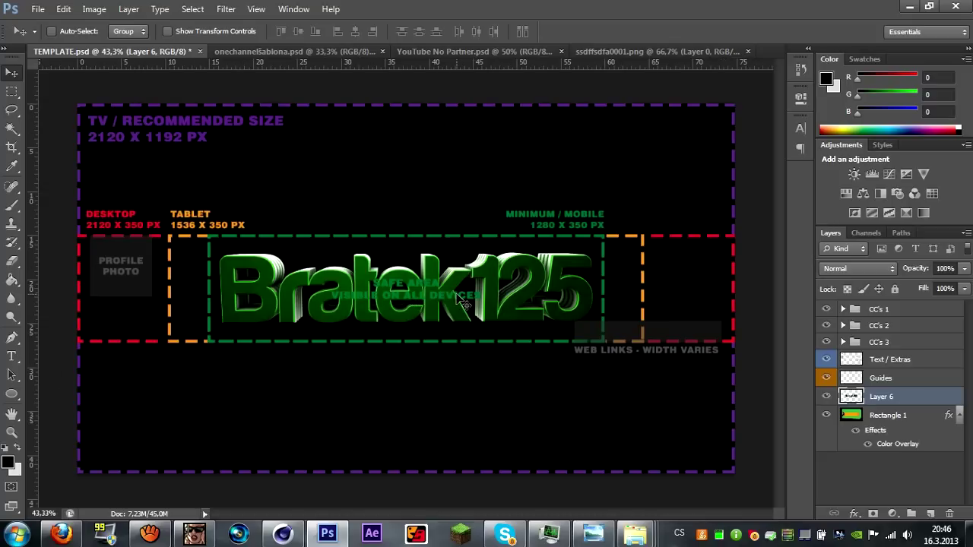
scroll(383, 304, "up", 3)
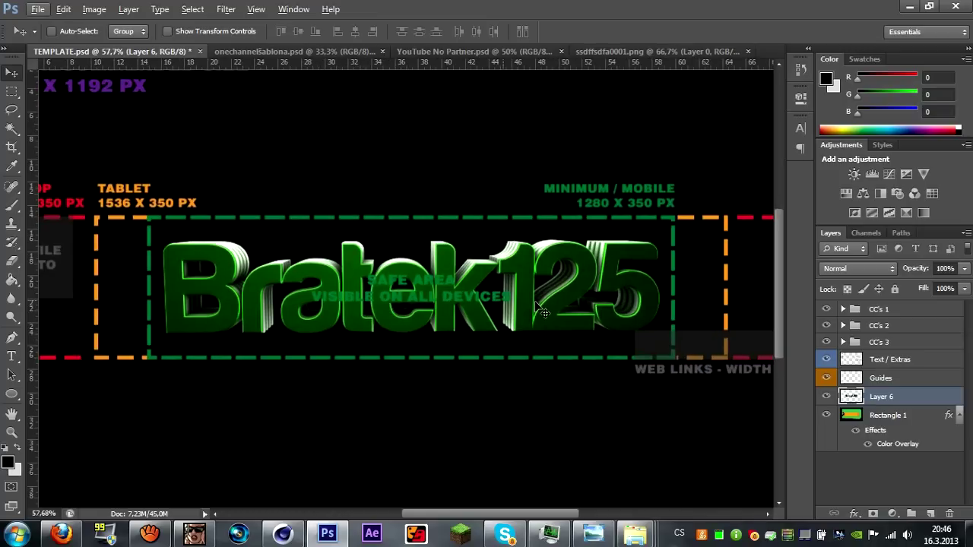
key("ctrl+t")
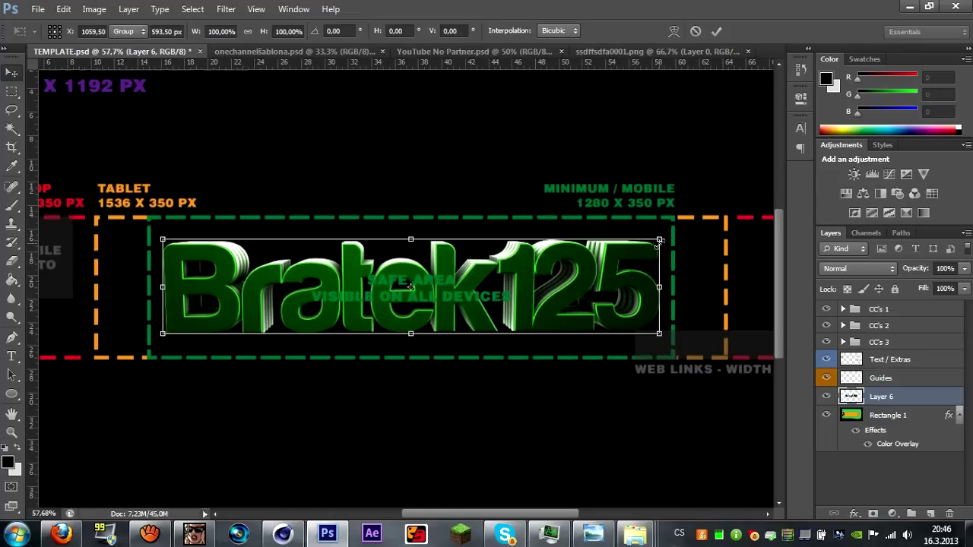
key("Return")
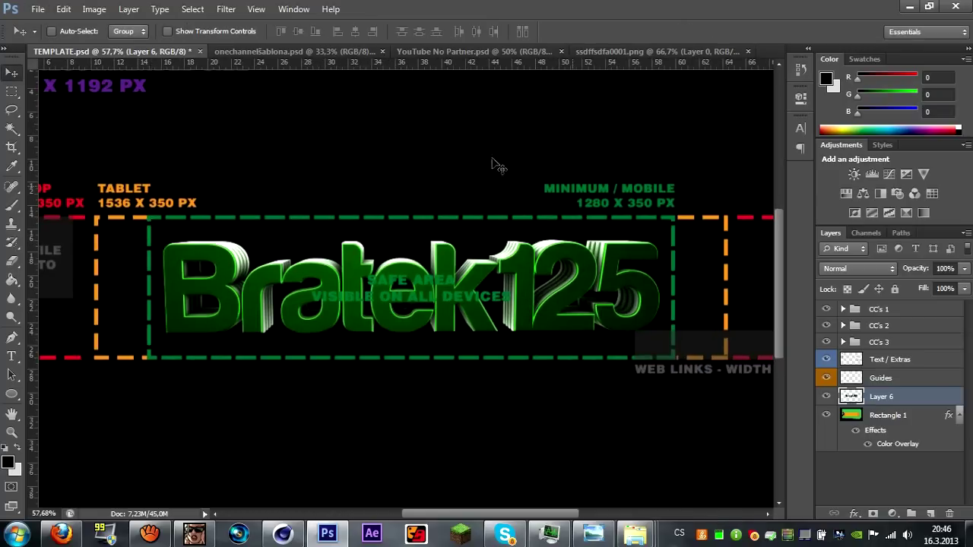
key("ctrl+t")
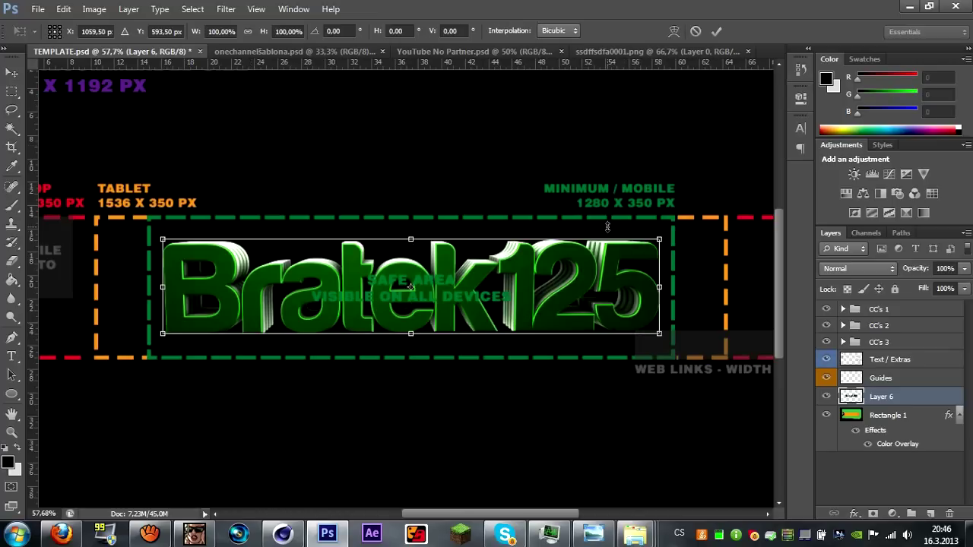
left_click_drag(646, 243, 641, 243)
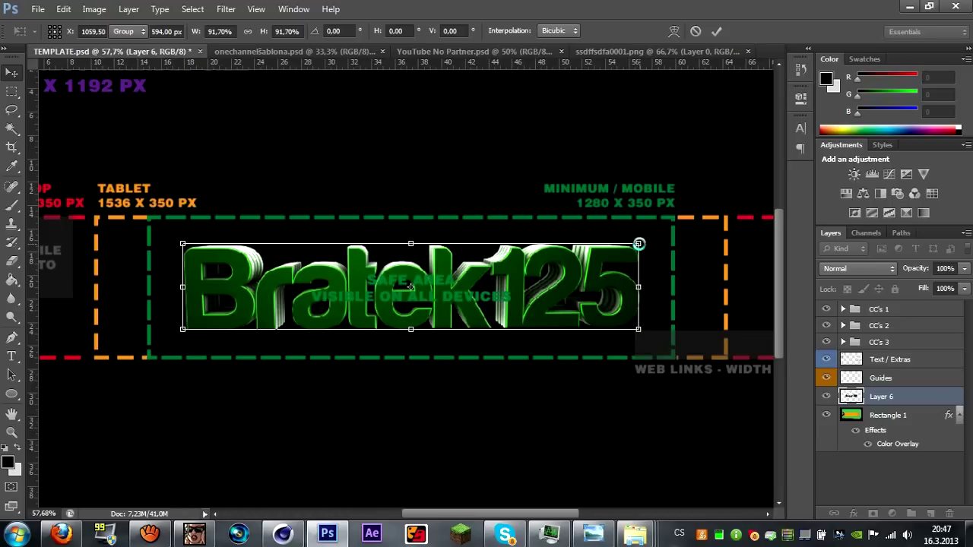
key("Return")
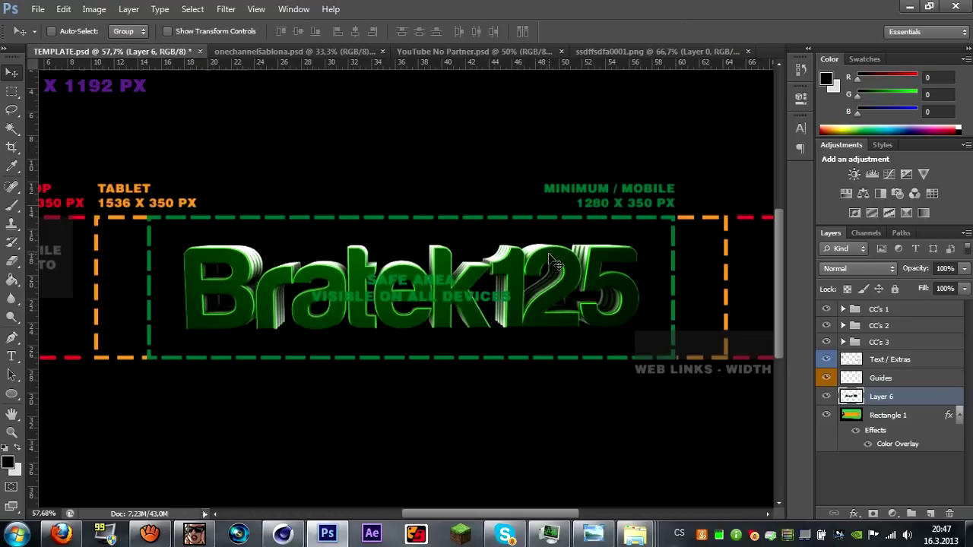
Bring up the dialog for opening another file and look through the desktop's DISAJN folder.
left_click(37, 8)
left_click(53, 39)
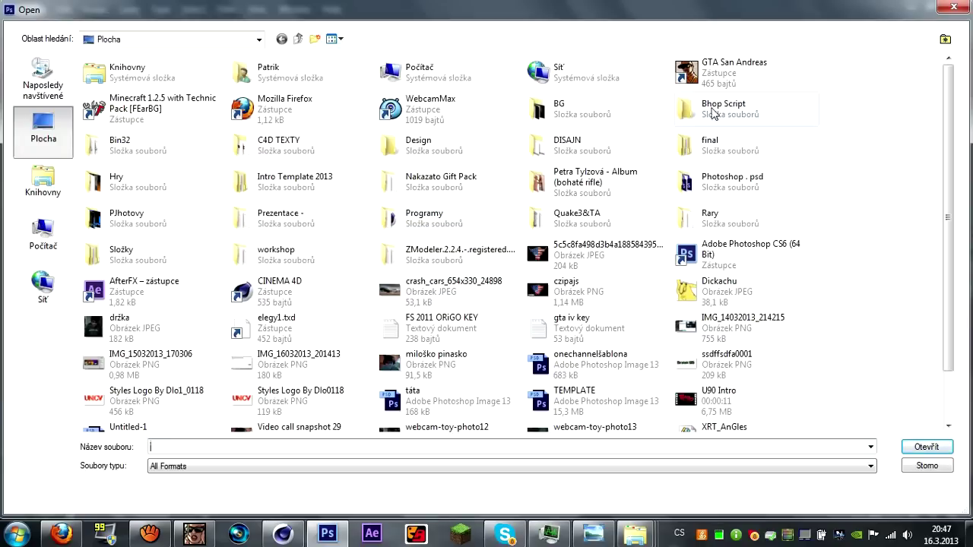
left_click(570, 328)
scroll(566, 335, "down", 1)
scroll(570, 331, "up", 1)
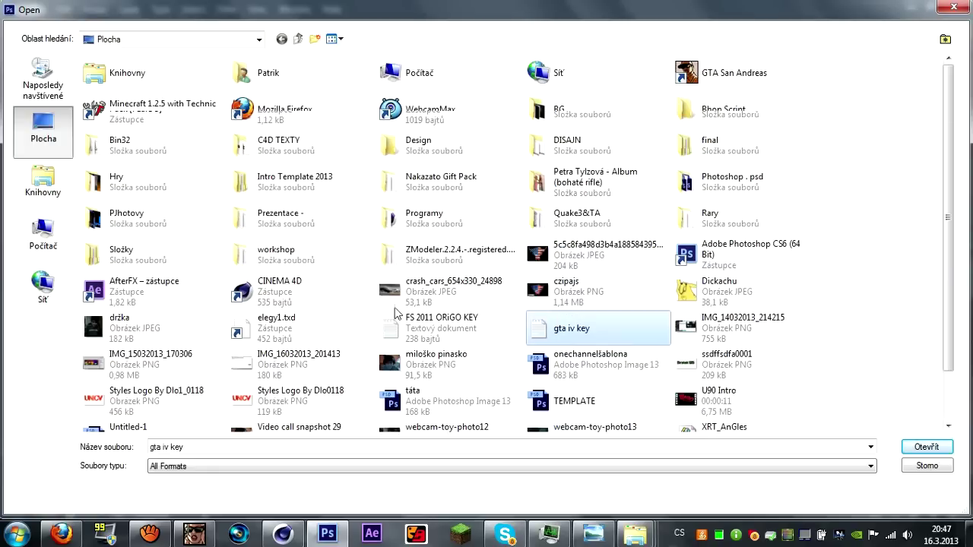
double_click(565, 143)
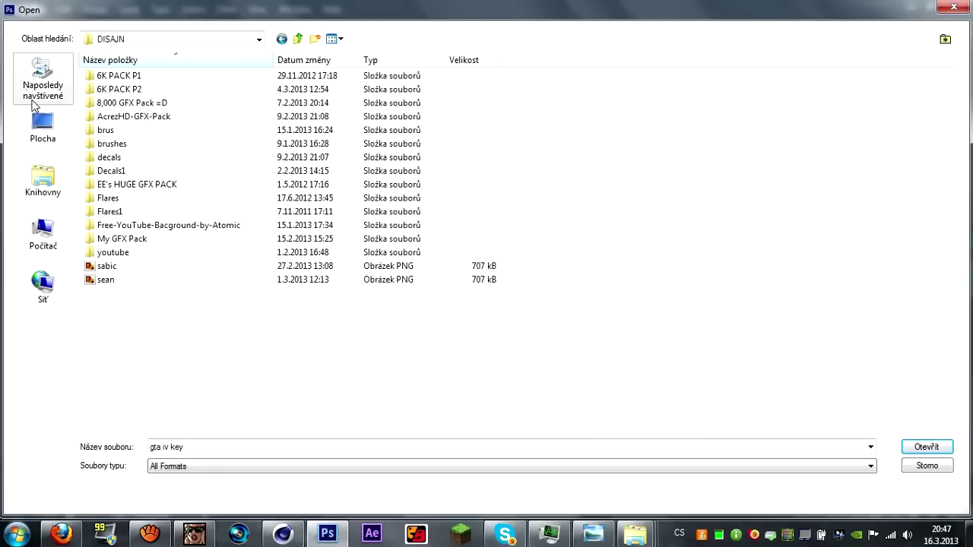
left_click(39, 120)
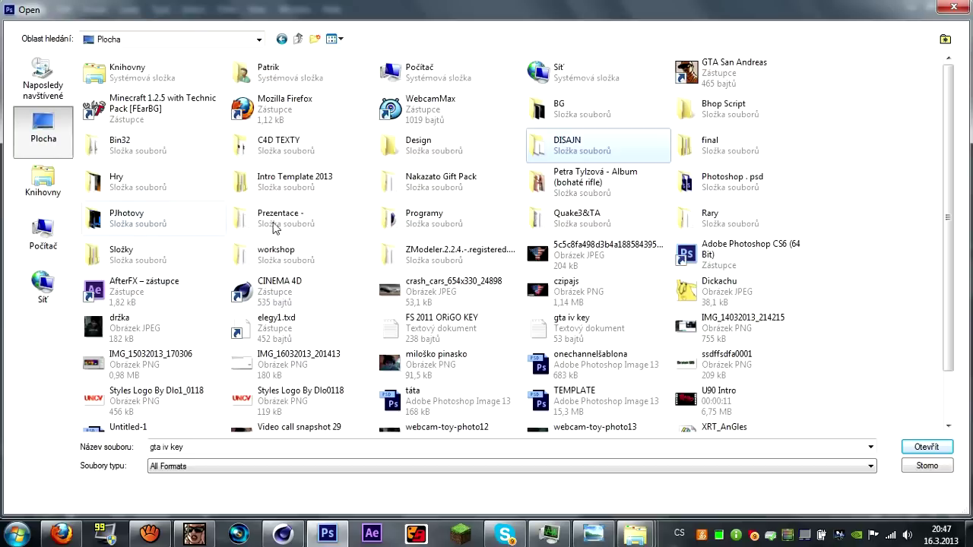
Open the HigtsArtz EXCLUSIVE PACK PSD from the desktop's Photoshop .psd folder.
left_click(766, 181)
left_click(754, 180)
left_click(891, 215)
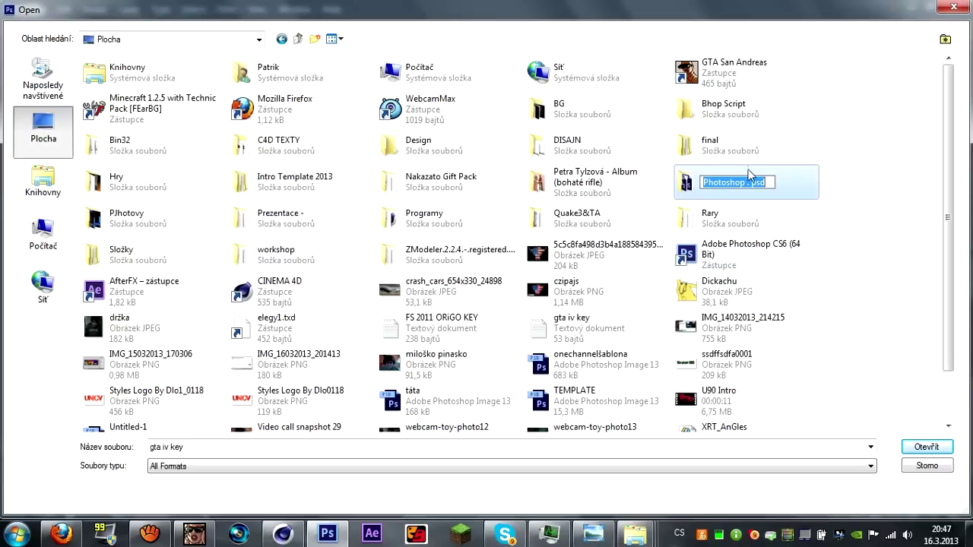
left_click(698, 185)
key("Escape")
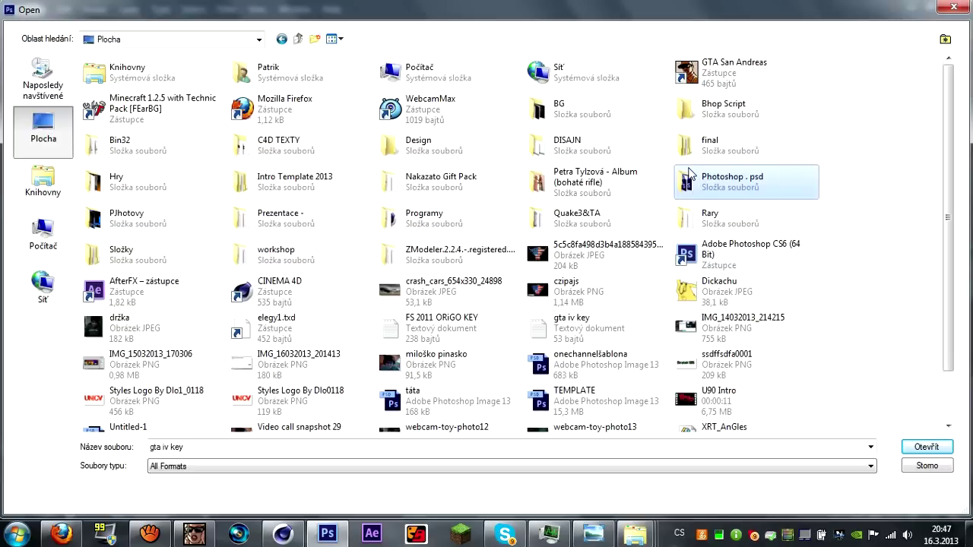
double_click(690, 173)
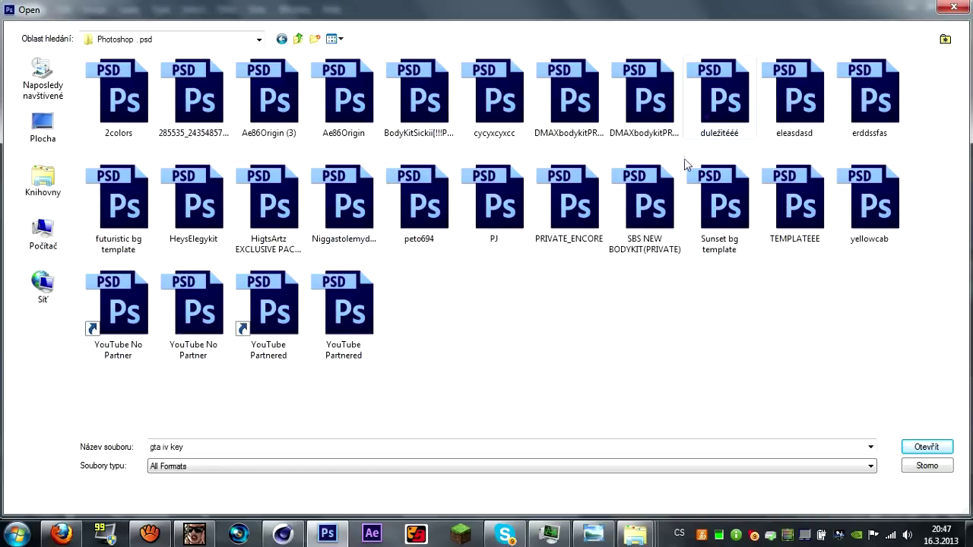
double_click(266, 197)
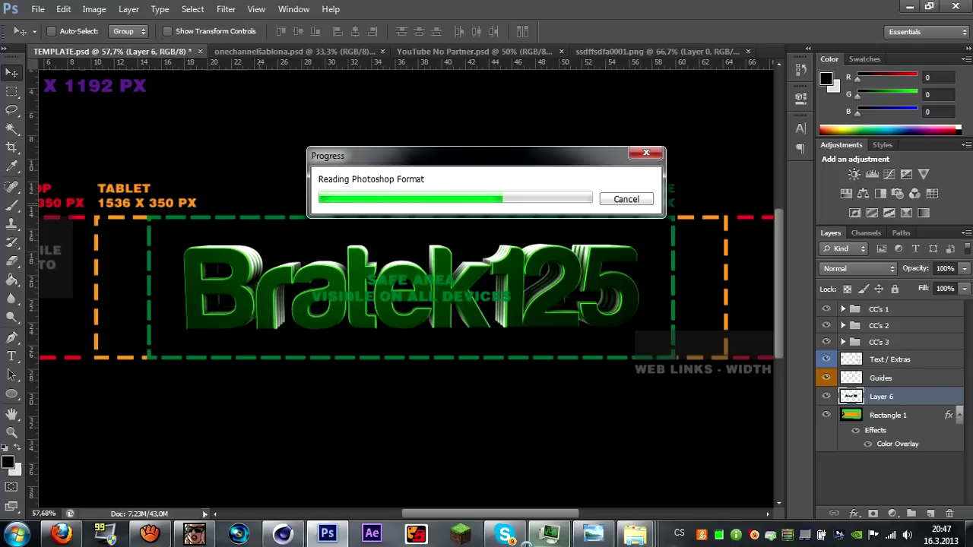
left_click(507, 534)
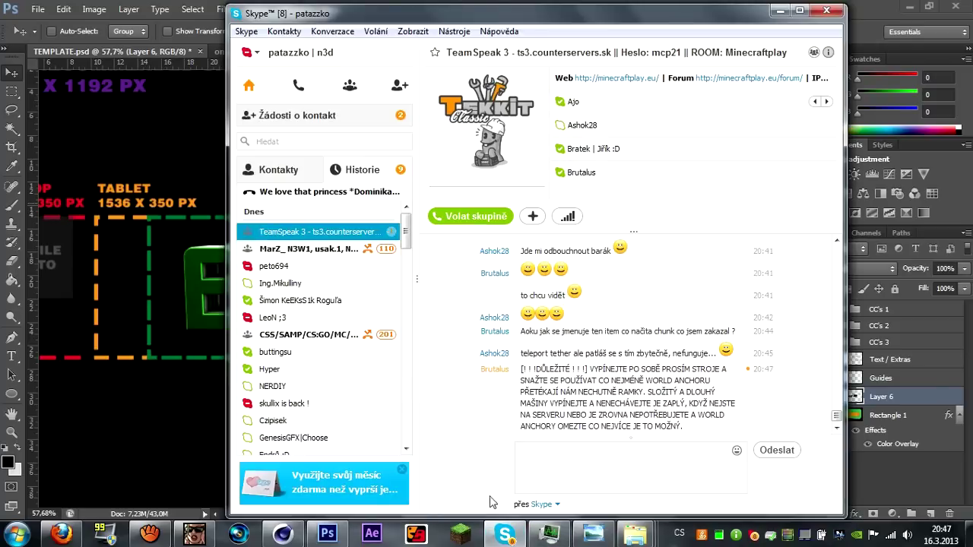
left_click(508, 533)
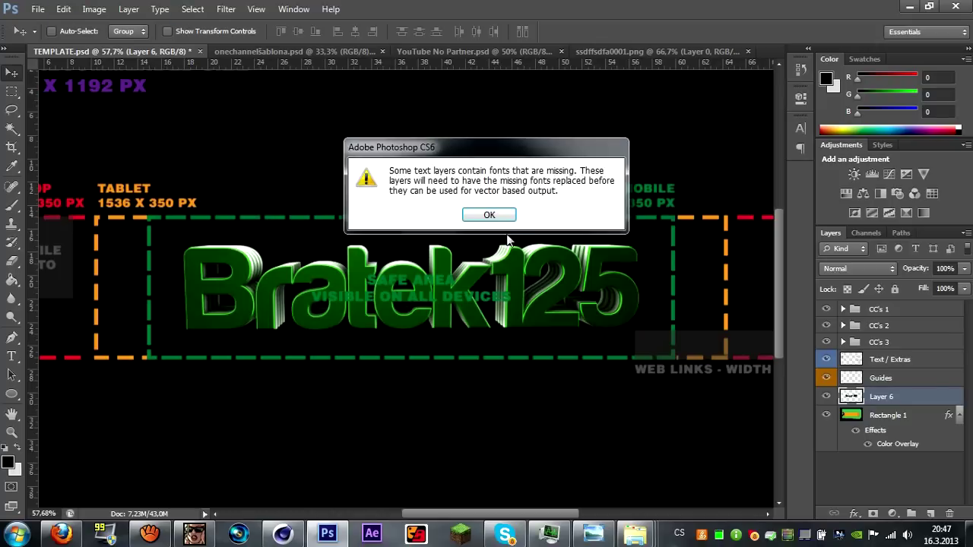
left_click(499, 218)
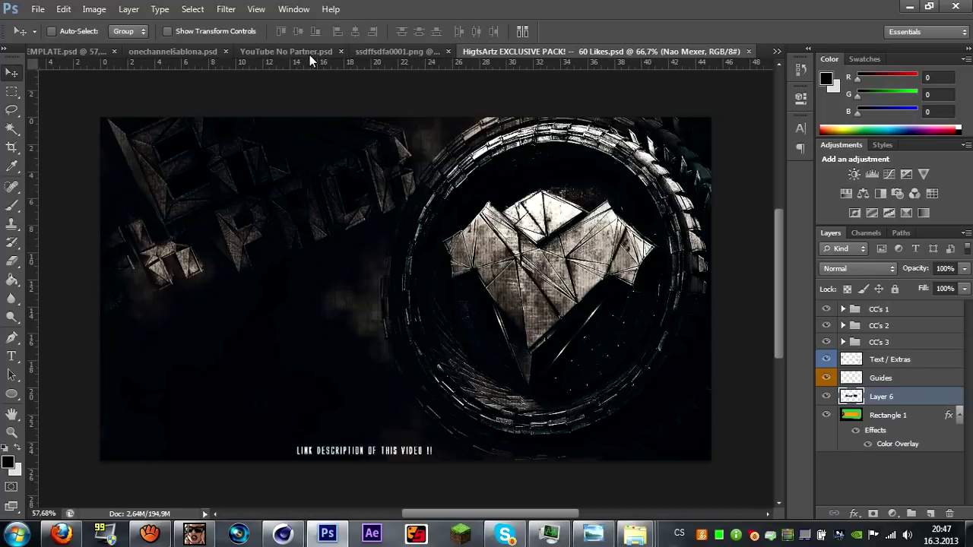
Open bySqinz Collection 1 from the 6K PACK P2 folder inside the desktop's DISAJN folder.
left_click(37, 9)
left_click(62, 39)
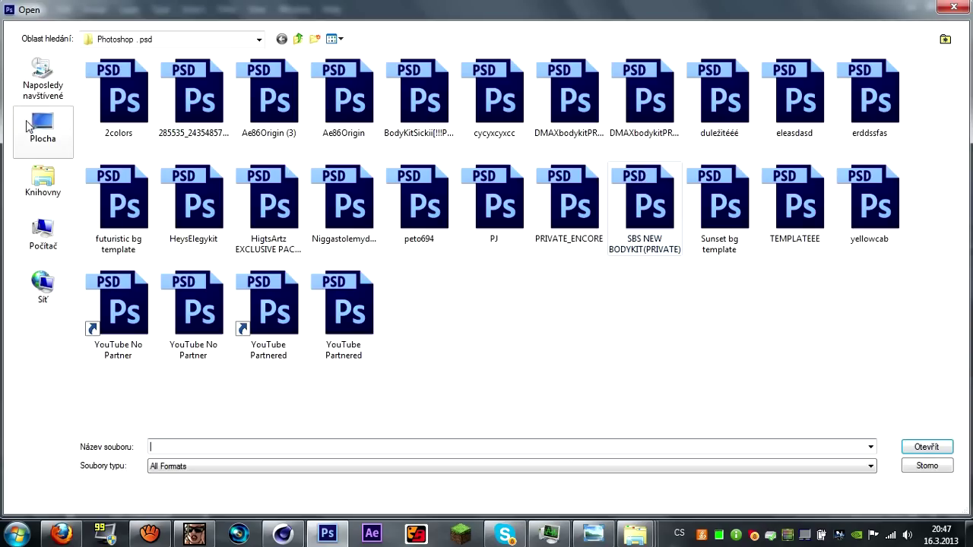
left_click(43, 128)
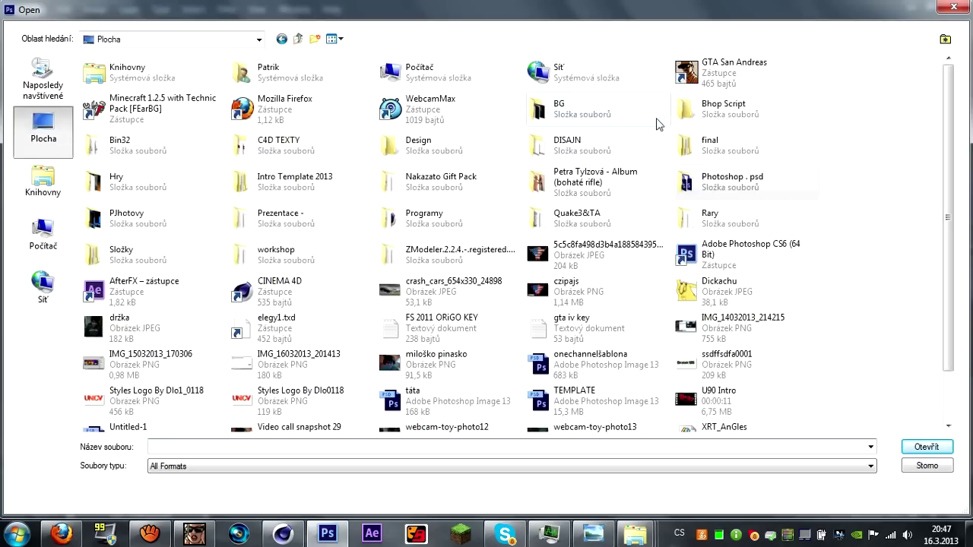
double_click(547, 149)
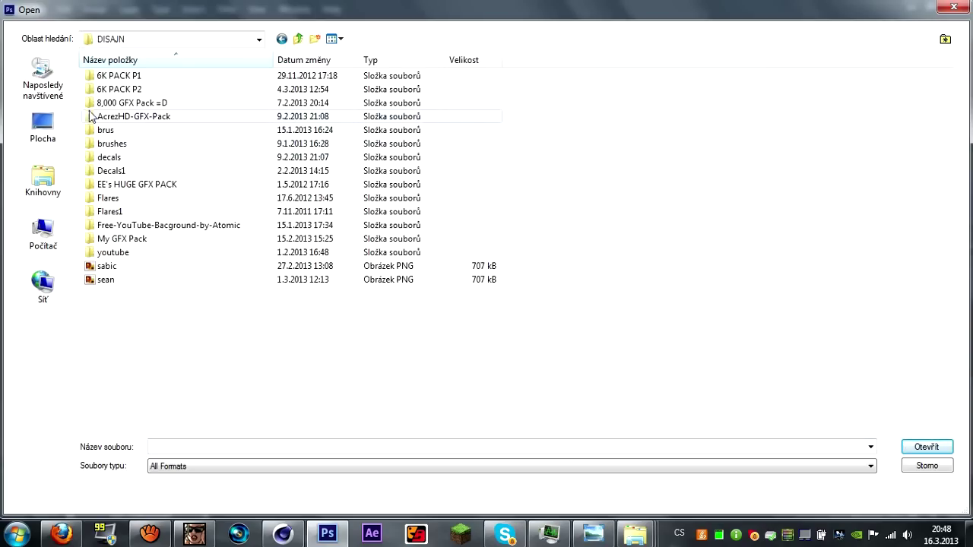
double_click(160, 89)
left_click(275, 113)
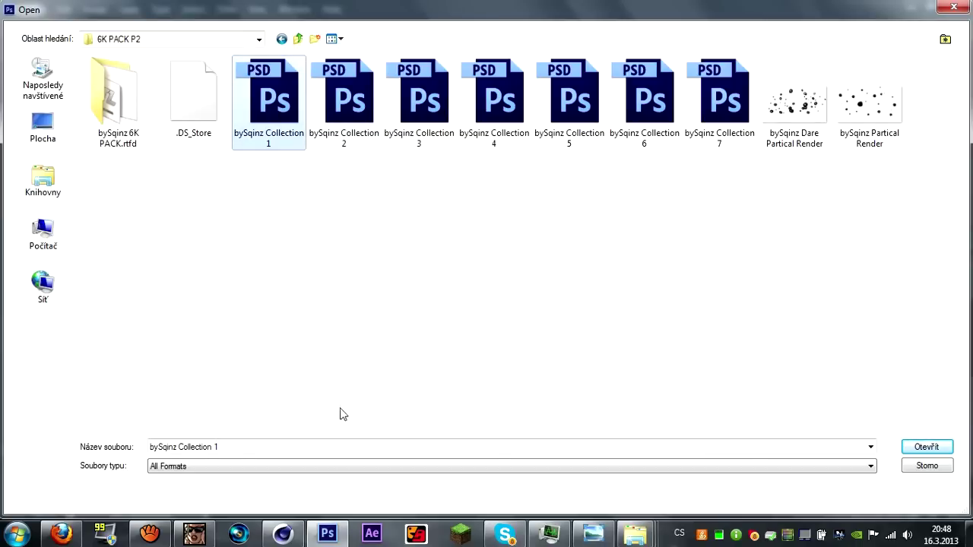
double_click(293, 114)
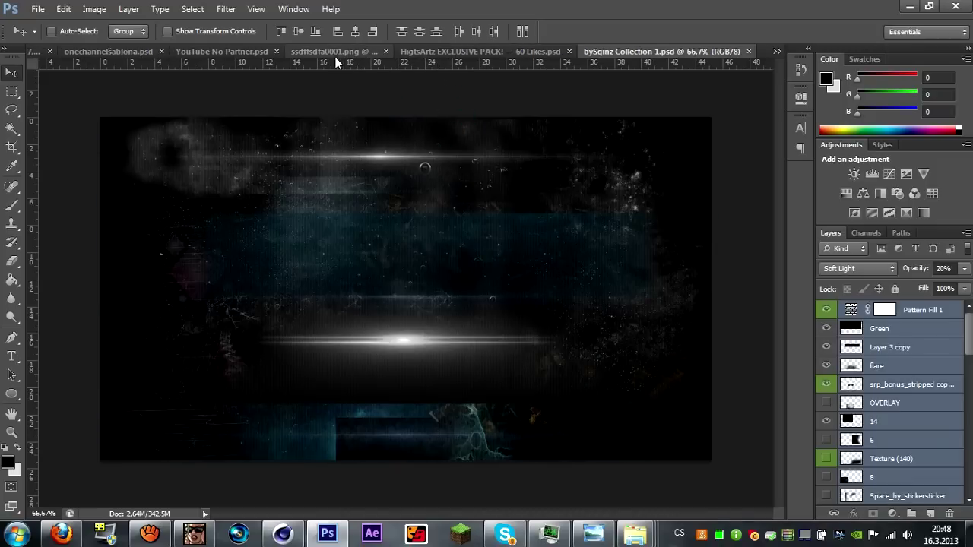
Close the ssdffsdfa0001.png document.
left_click(379, 51)
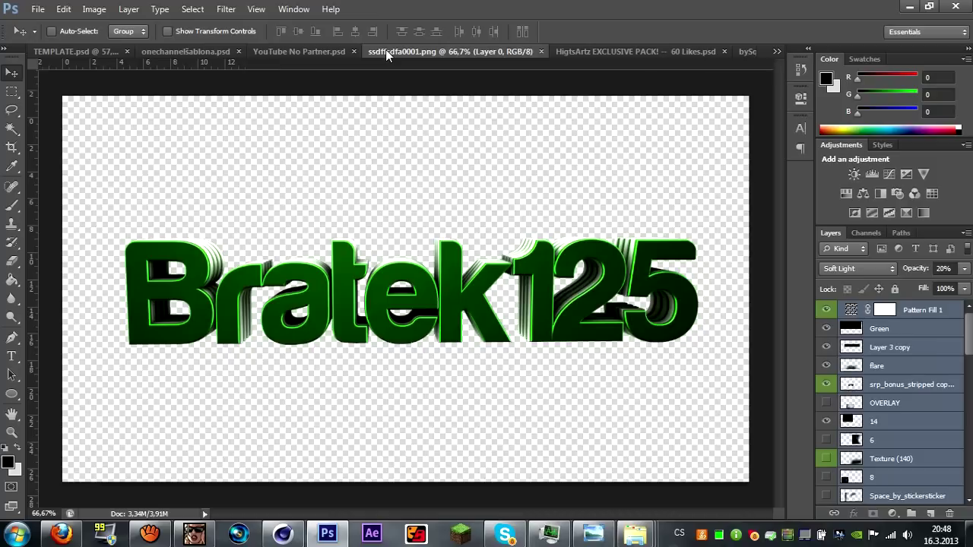
left_click(542, 51)
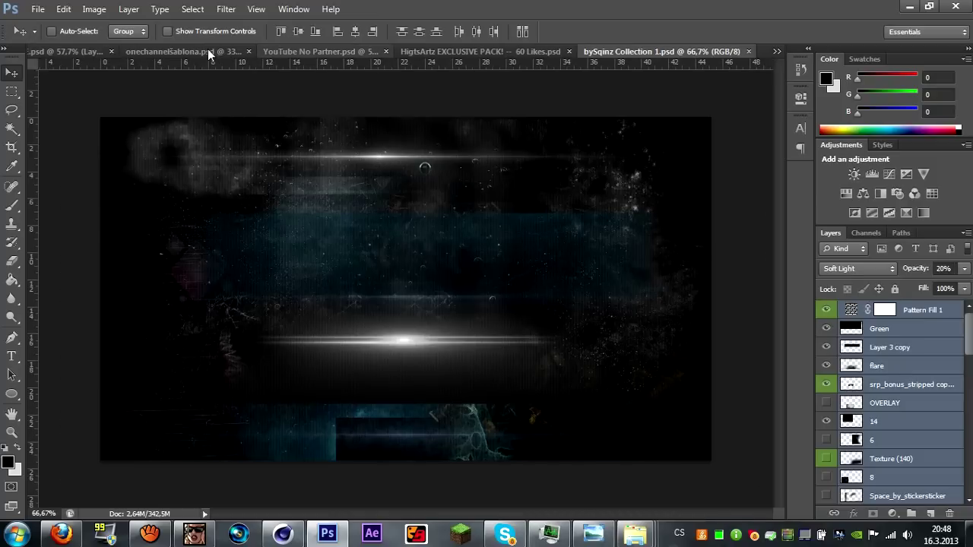
Close the onechannelšablona.psd document without saving its changes.
left_click(253, 49)
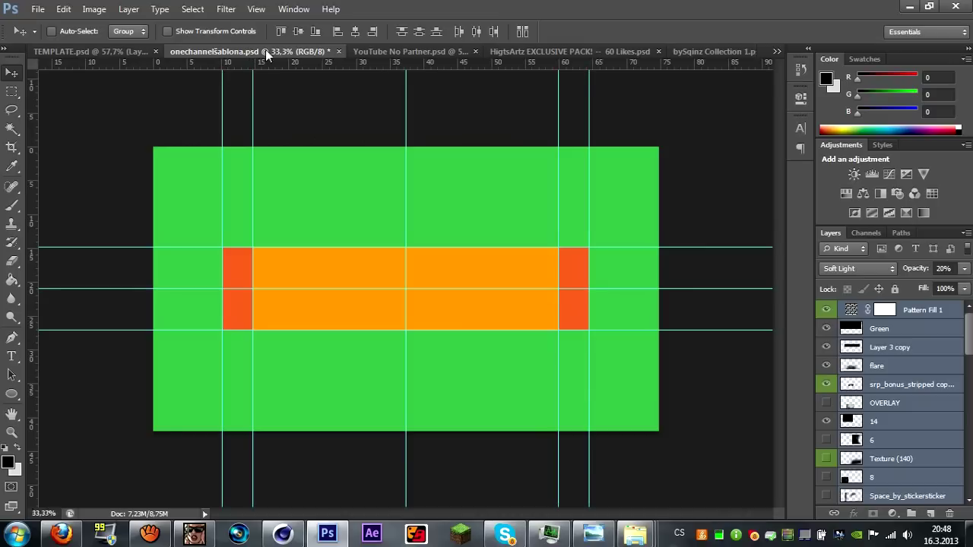
left_click(338, 50)
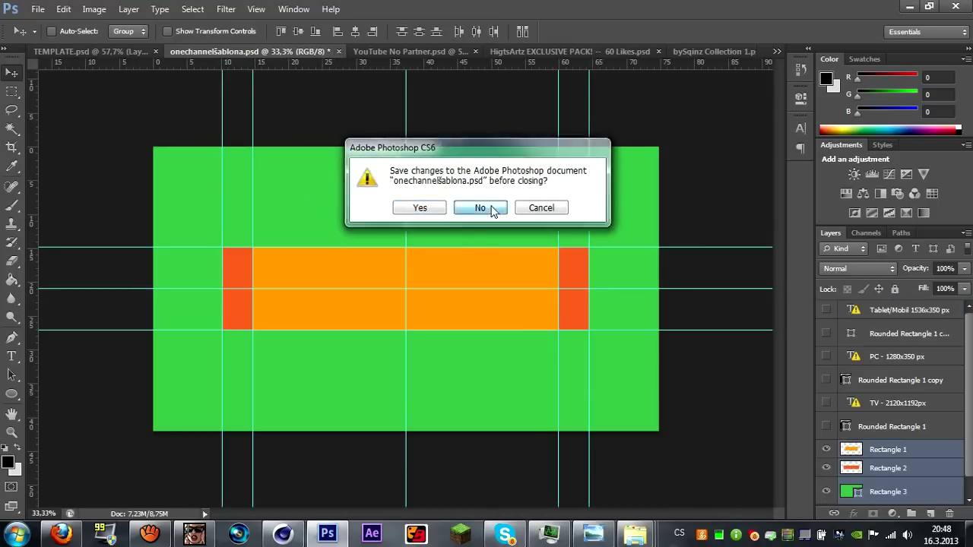
left_click(490, 208)
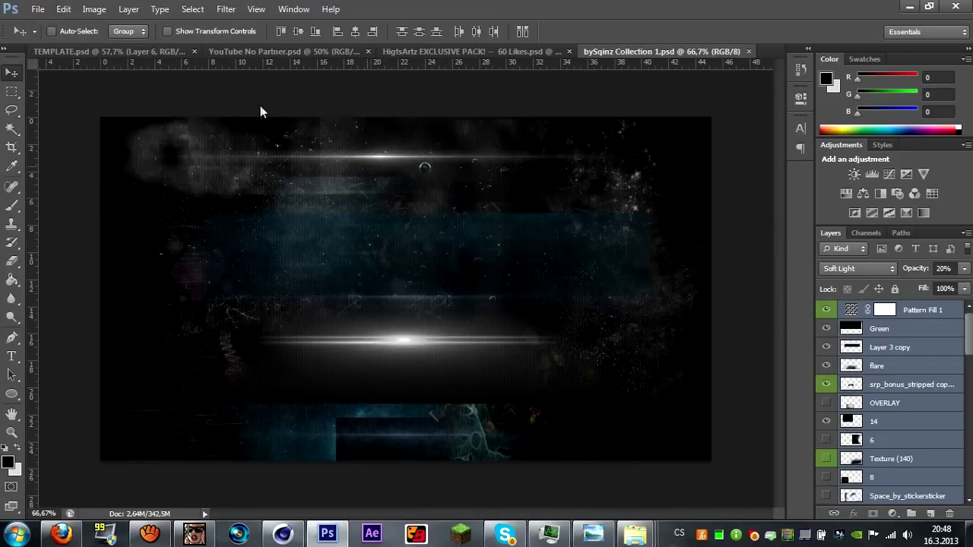
Select only the Green light flare layer in bySqinz Collection 1.
left_click(104, 48)
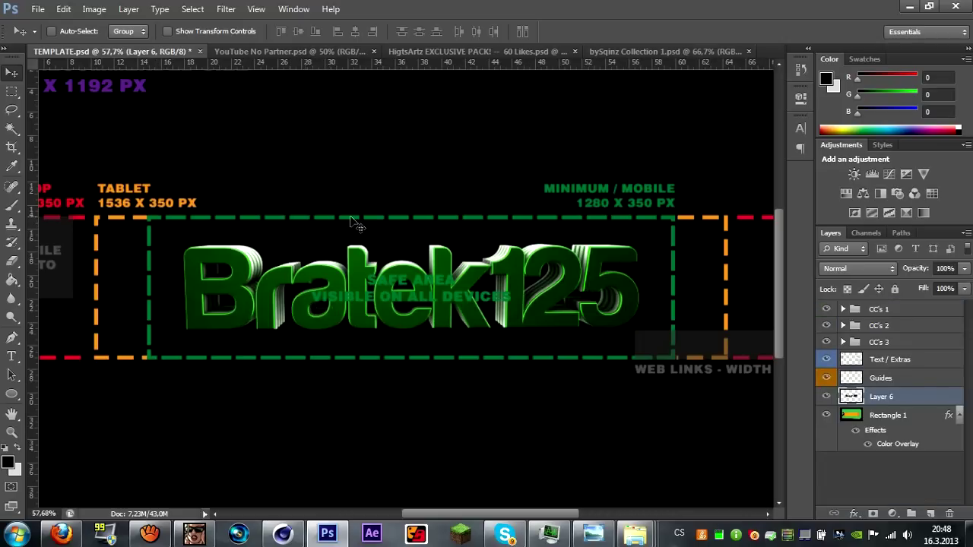
left_click(659, 51)
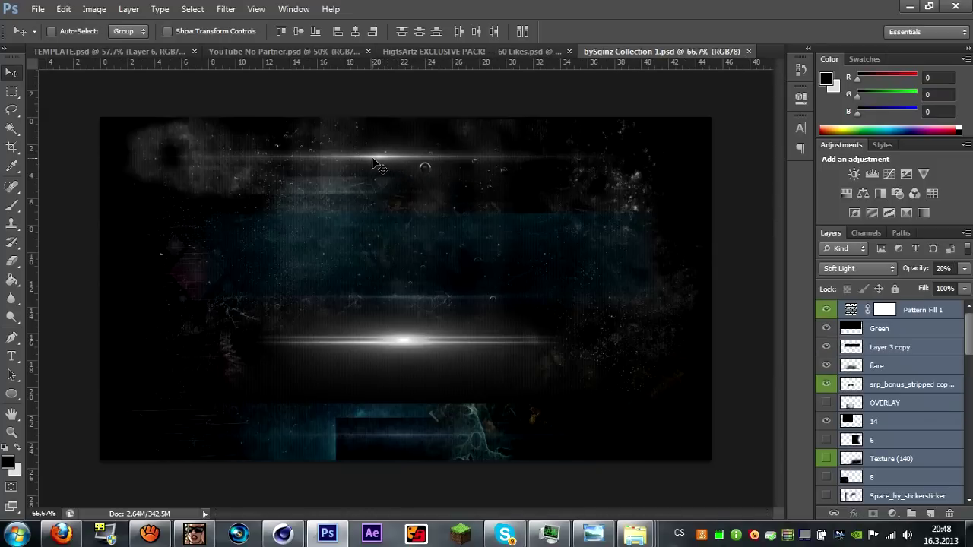
left_click(904, 405)
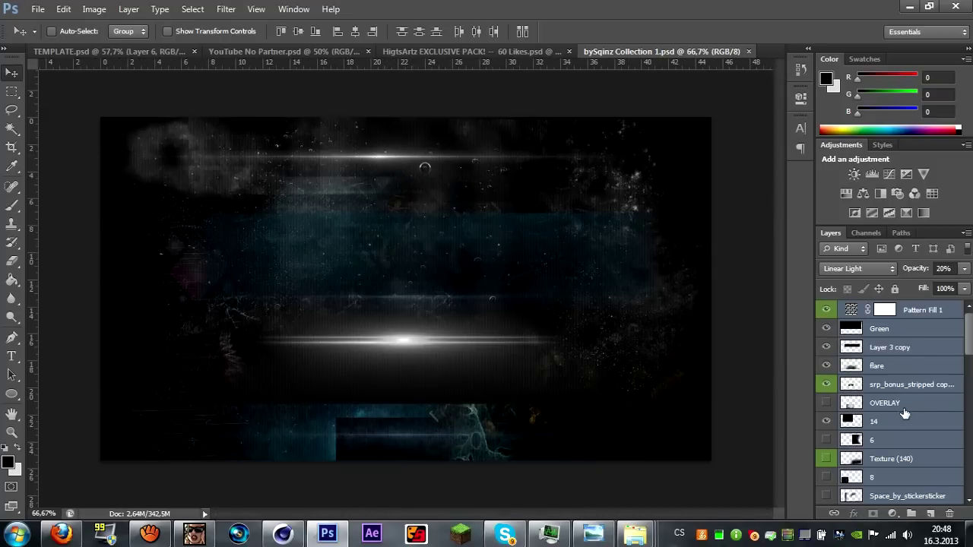
left_click(887, 335)
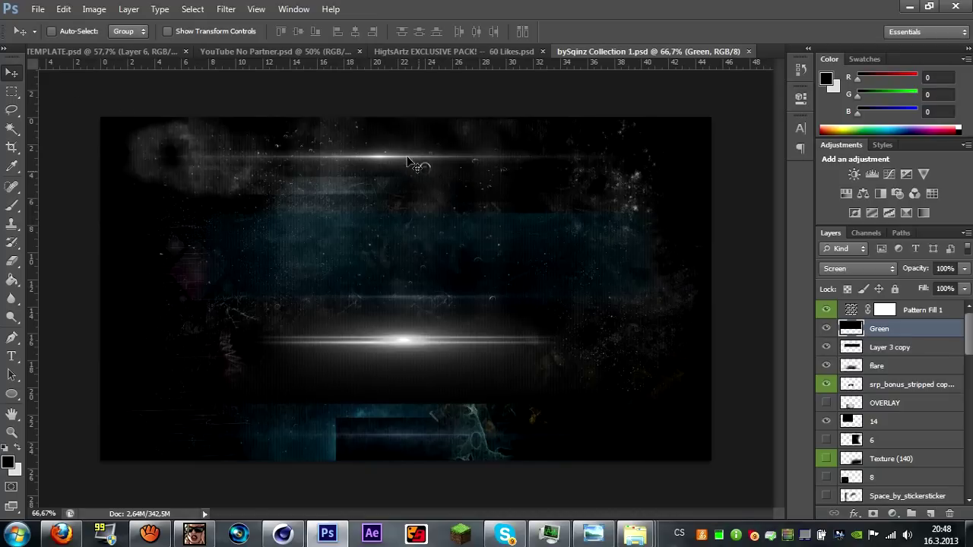
Copy the Green flare into TEMPLATE.psd and nudge it up onto the upper edge of the safe area, centred above the 3D text.
left_click(97, 53)
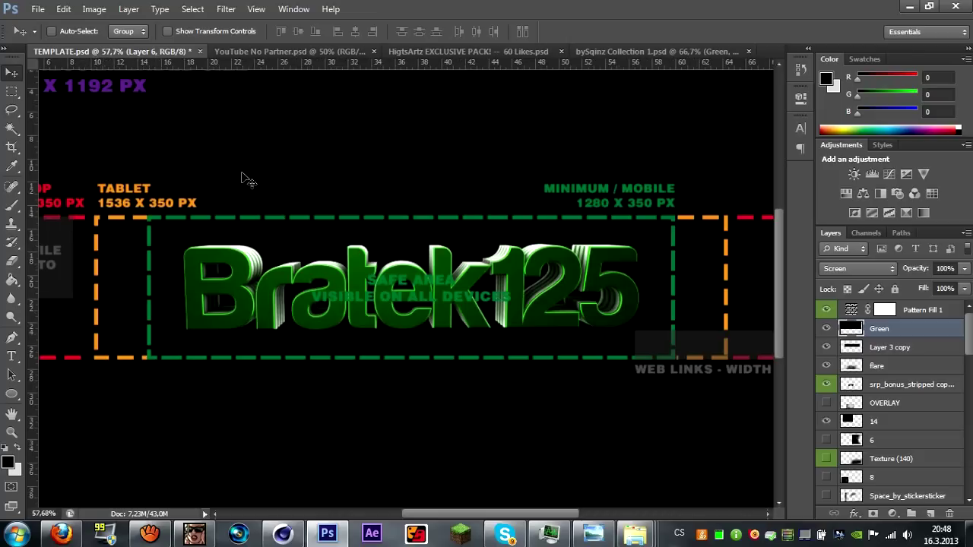
mouse_move(323, 245)
left_mouse_down()
mouse_move(393, 231)
mouse_move(365, 226)
mouse_move(410, 223)
left_mouse_up()
key("Up")
key("Up")
key("Up")
key("Up")
key("Up")
key("Up")
key("Up")
key("Up")
key("Up")
key("Up")
key("Up")
key("Up")
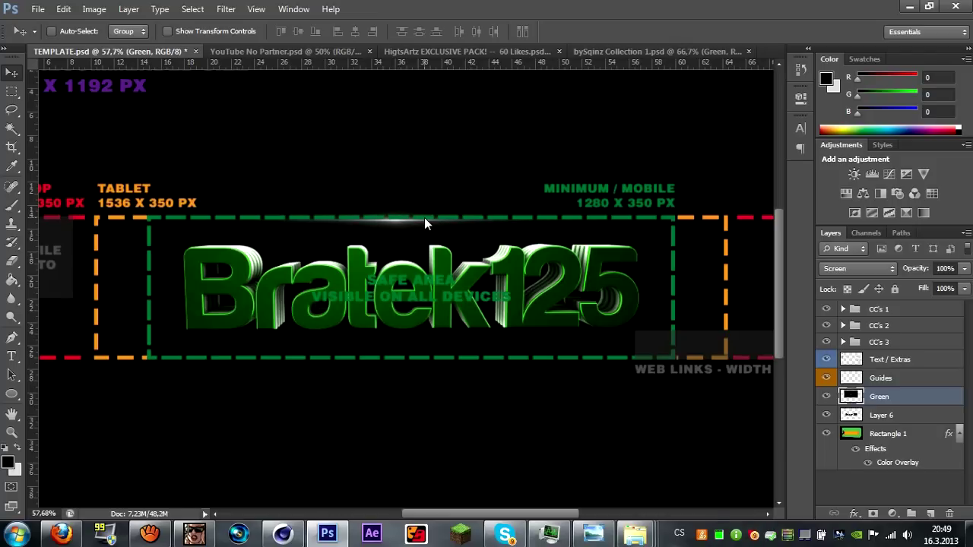
left_click(853, 360, "ctrl")
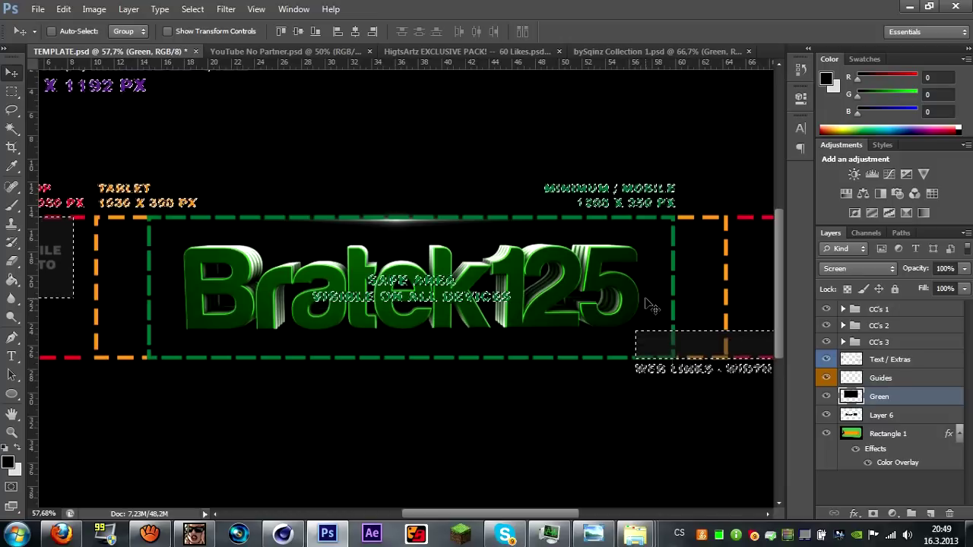
left_click(11, 91)
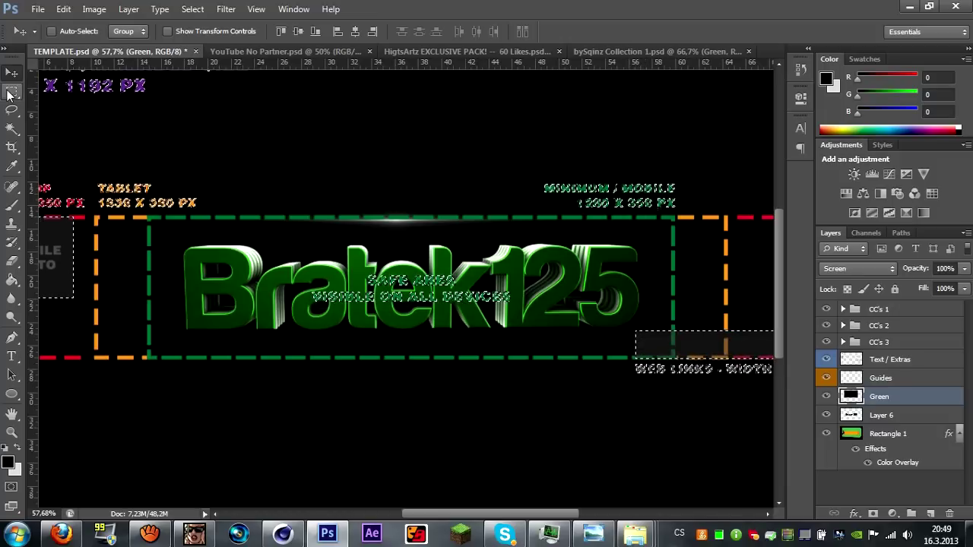
left_click(337, 299)
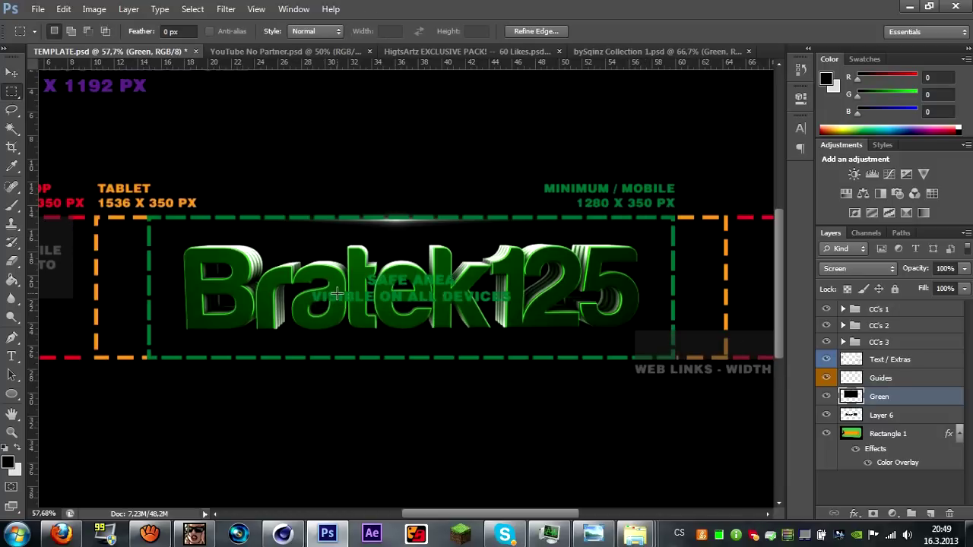
left_click(11, 73)
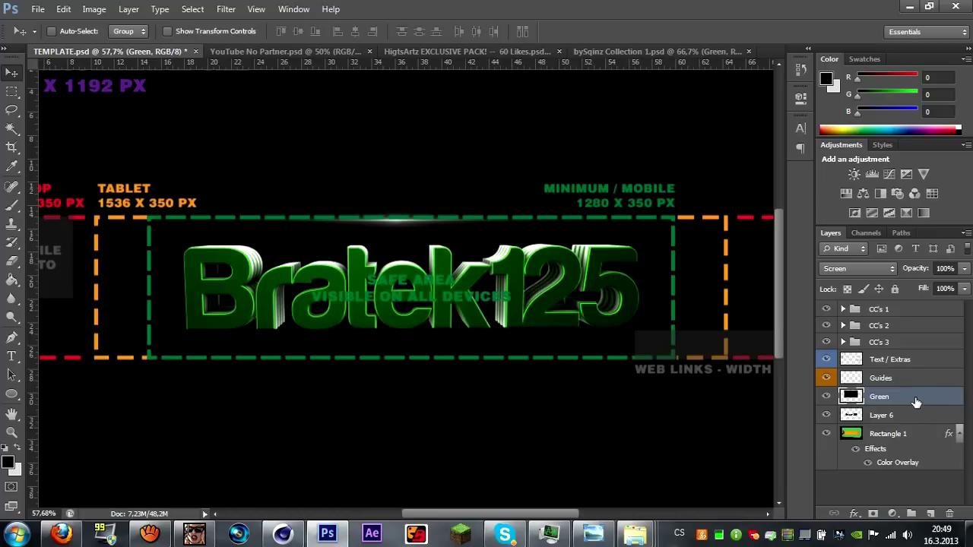
Duplicate the Green flare layer three times to intensify the glow above the text.
key("ctrl+j")
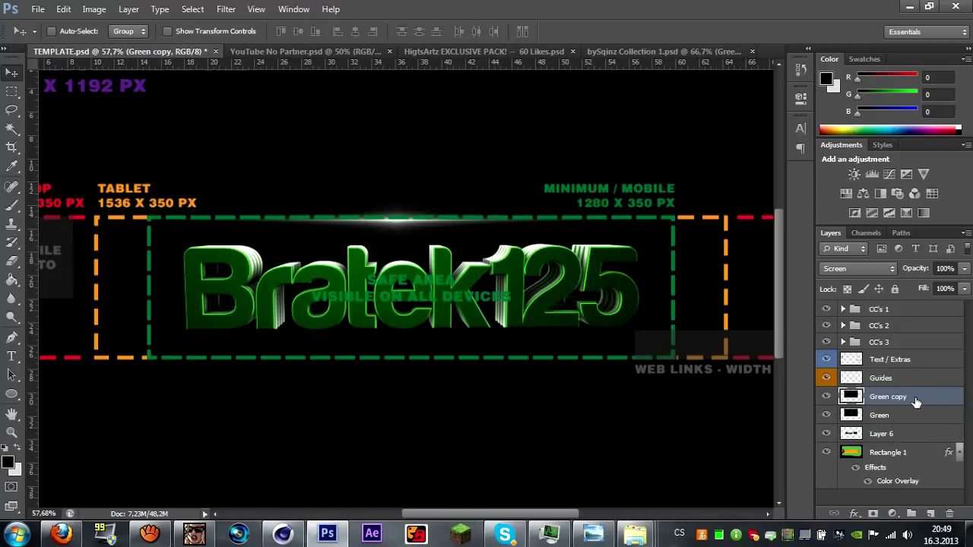
key("ctrl+j")
key("ctrl+j")
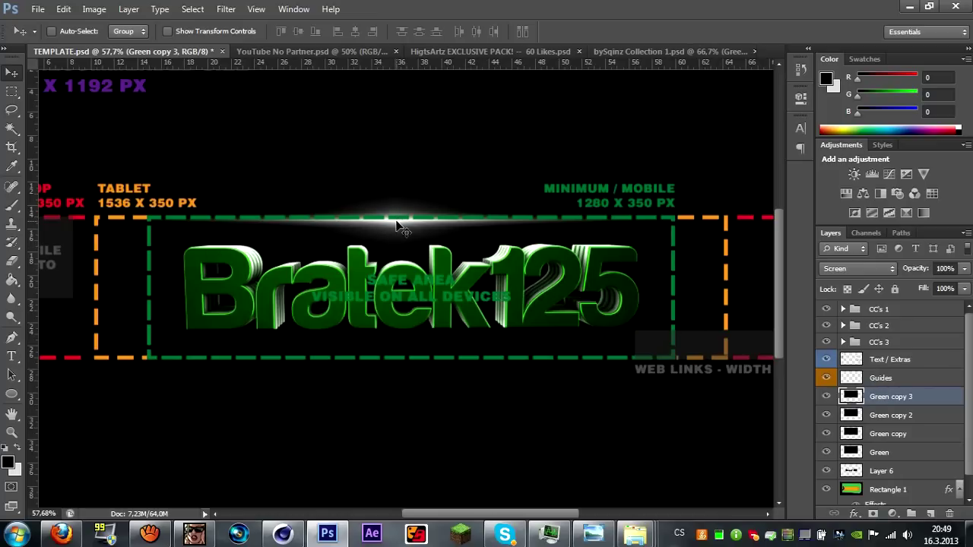
Move the topmost flare copy down to the lower edge of the safe area and duplicate it twice there.
left_click_drag(396, 225, 395, 360)
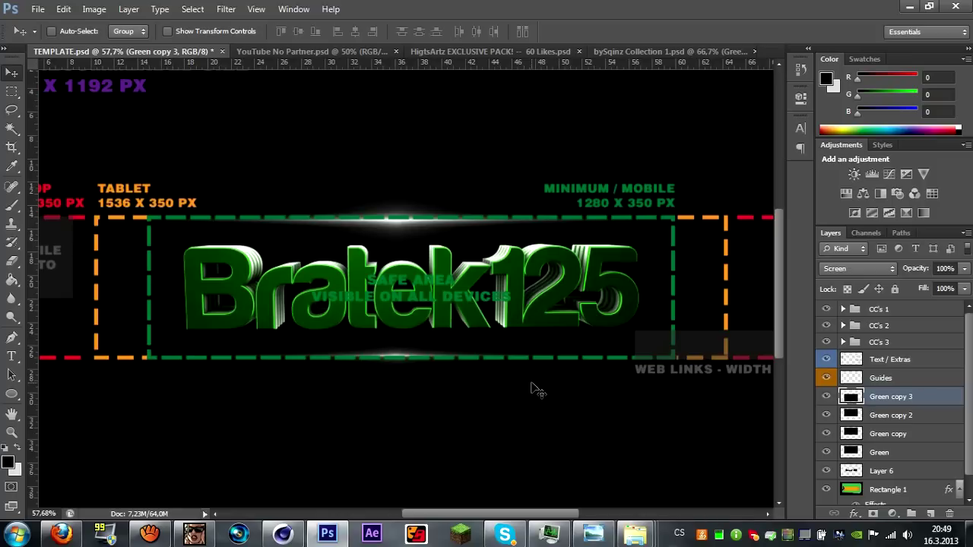
key("ctrl+j")
key("ctrl+j")
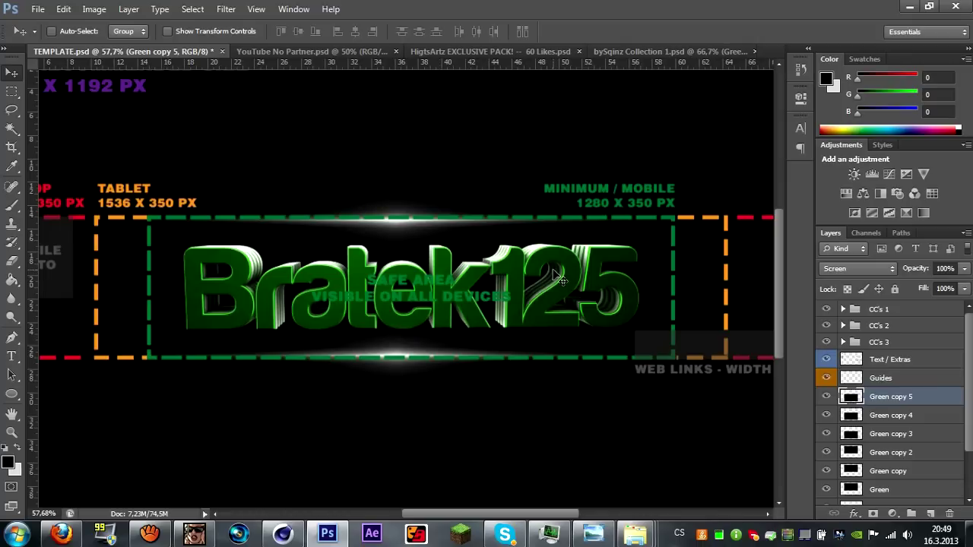
Hide the Green layer in bySqinz Collection 1 and look through the layers further down the stack.
left_click(626, 48)
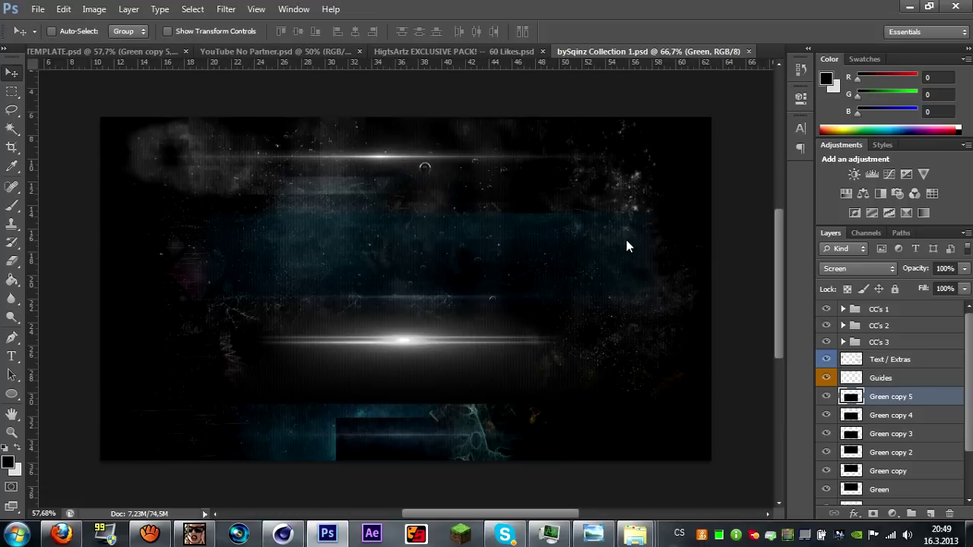
left_click(826, 328)
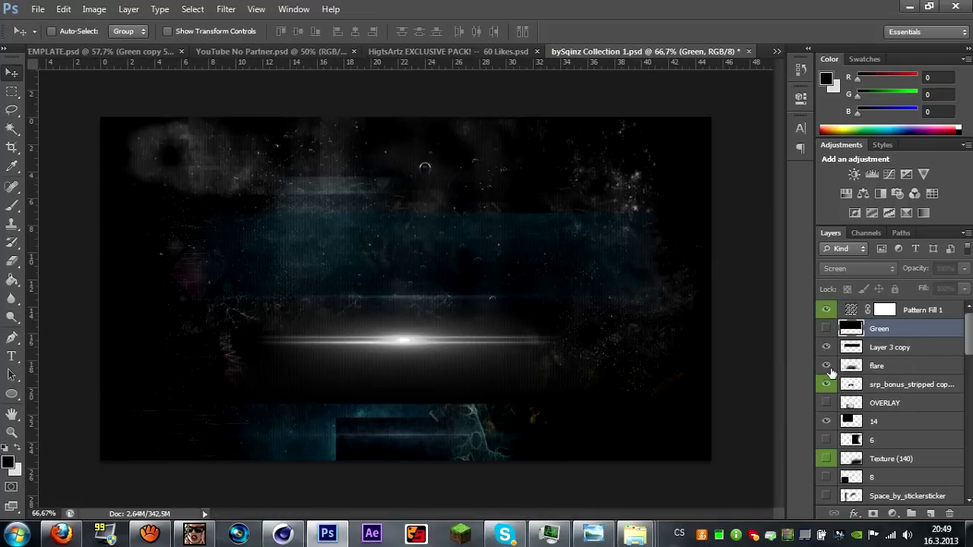
scroll(833, 365, "down", 5)
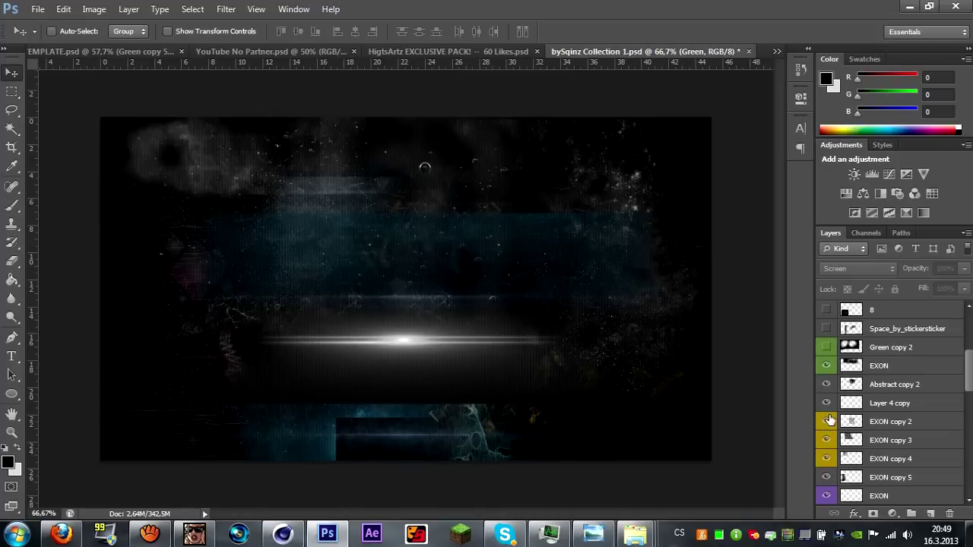
In the HigtsArtz pack, expand the Effetcs group, select and show the smoke2 layer, and hide the #4 and #5 layers.
left_click(409, 50)
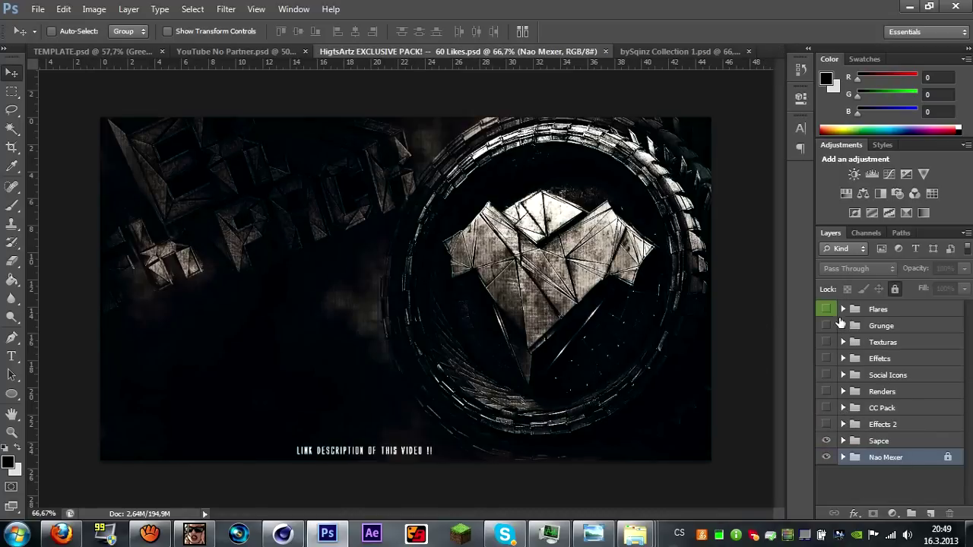
left_click(843, 358)
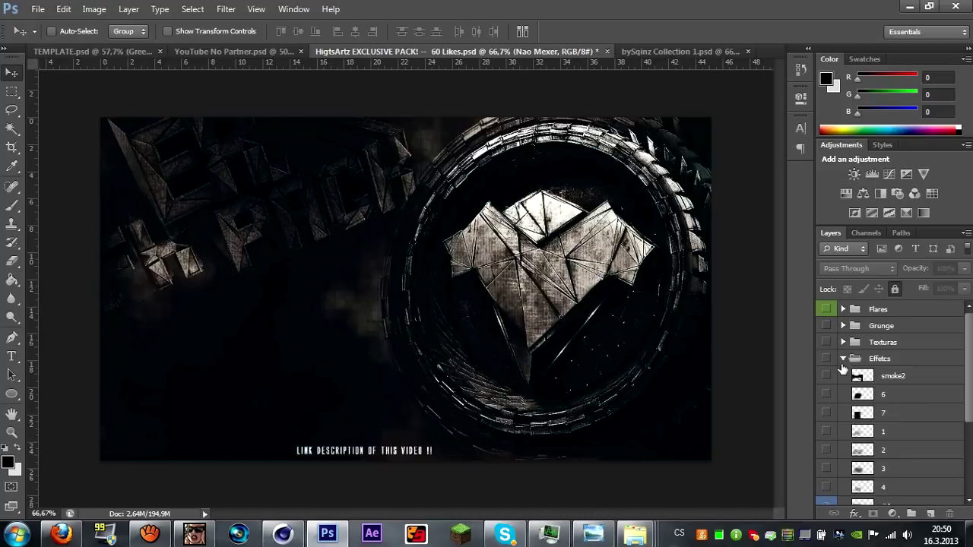
left_click(911, 376)
scroll(827, 393, "down", 3)
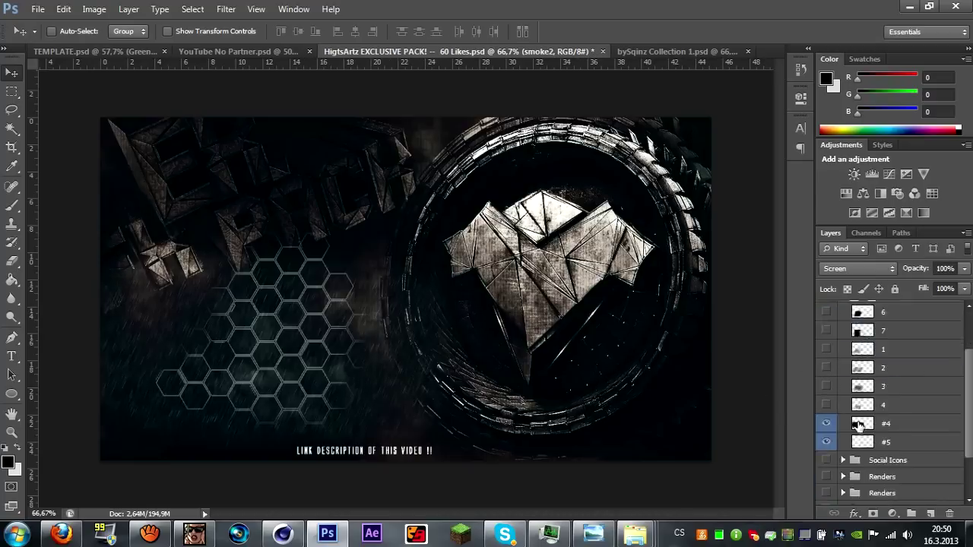
left_click(825, 443)
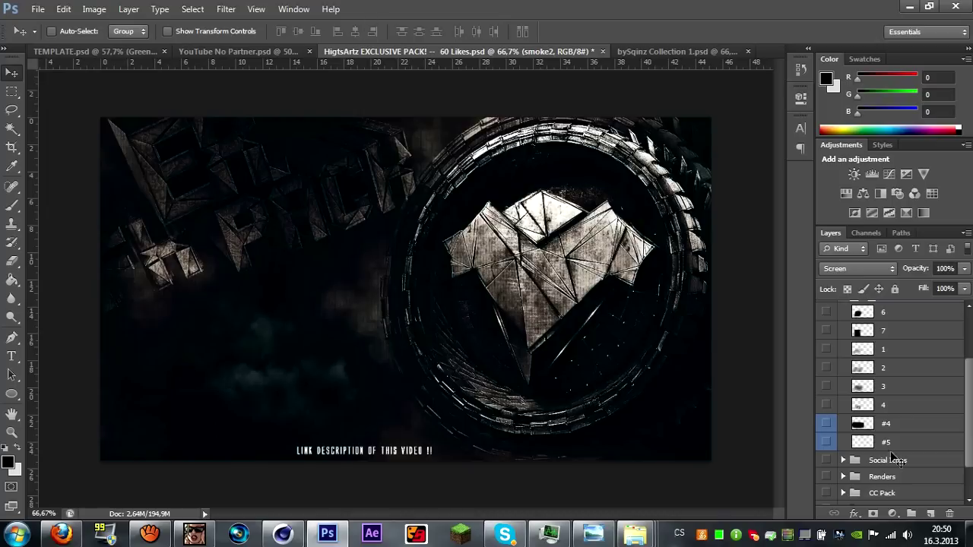
scroll(900, 433, "up", 3)
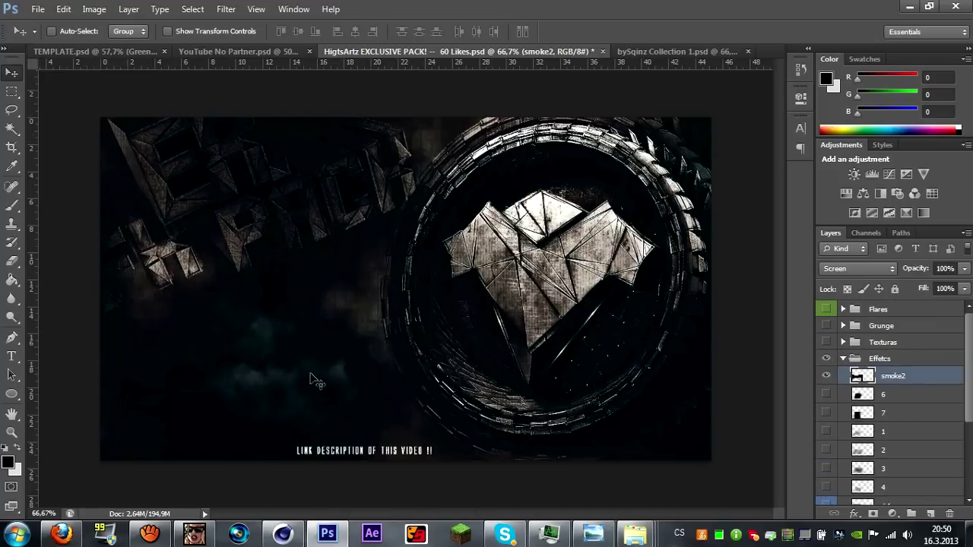
Copy the smoke2 layer into TEMPLATE.psd, duplicate it twice, and spread the smoke across the 3D text.
left_click(109, 53)
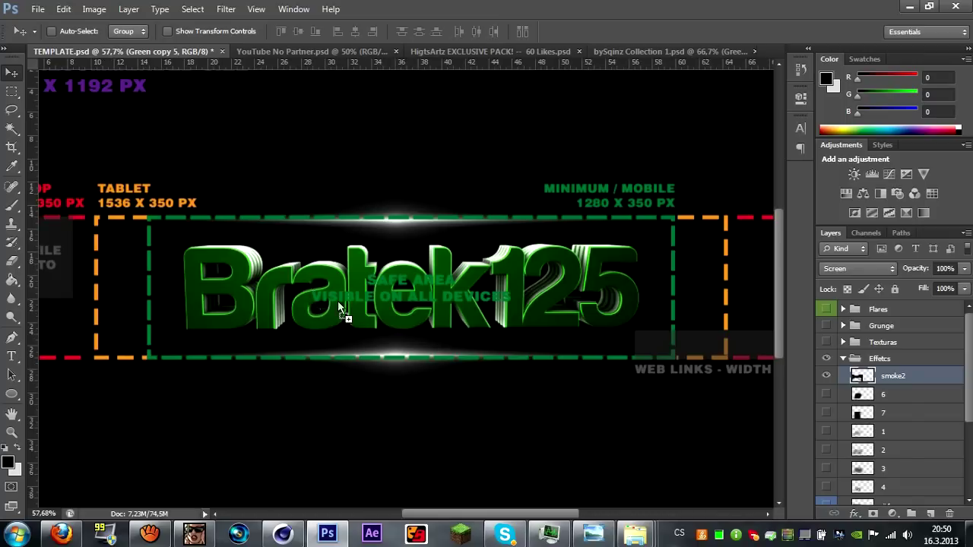
left_click_drag(340, 307, 340, 307)
left_click_drag(264, 293, 524, 283)
key("ctrl+j")
key("ctrl+j")
Scale the newest smoke copy to about 89% and place another duplicate of it further up and left over the text.
key("ctrl+t")
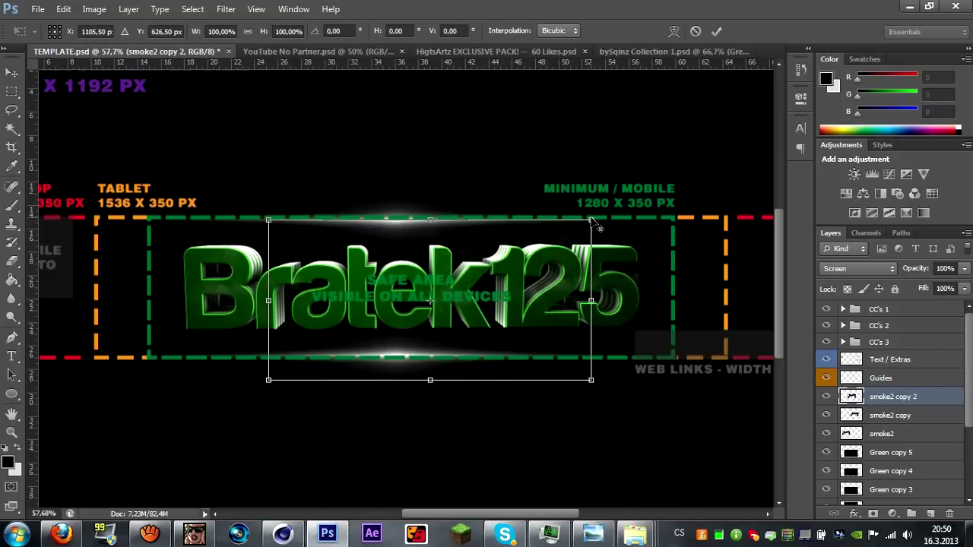
mouse_move(571, 224)
left_mouse_down()
mouse_move(579, 221)
mouse_move(573, 225)
left_mouse_up()
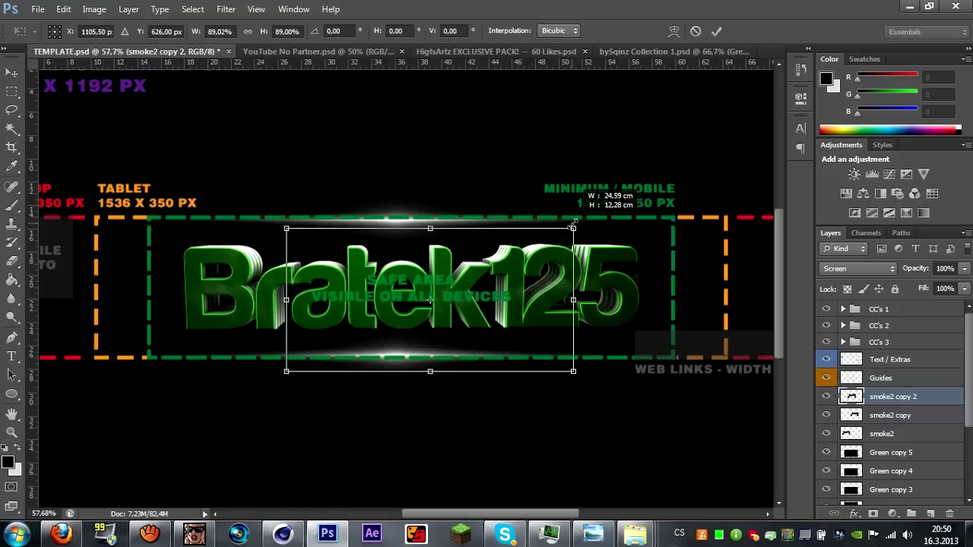
key("Return")
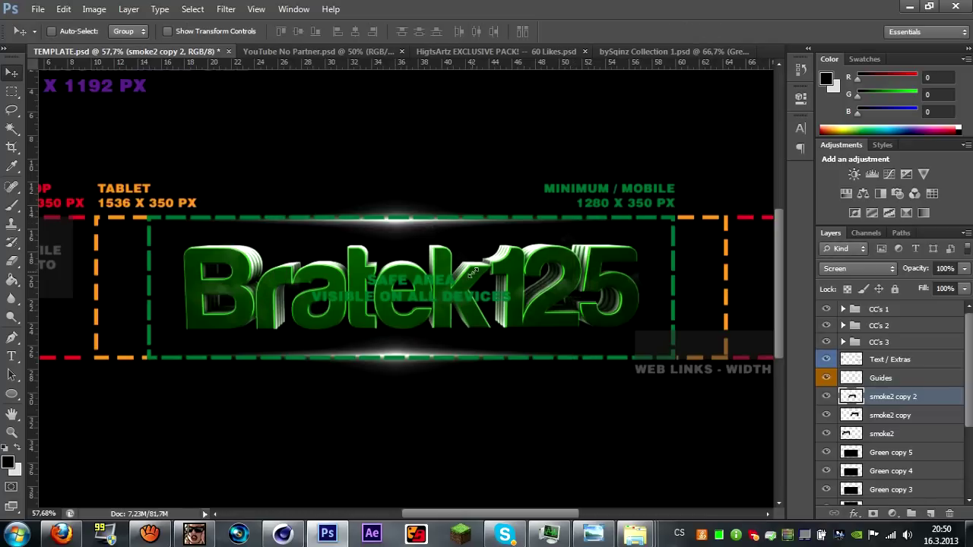
left_click_drag(419, 299, 370, 253)
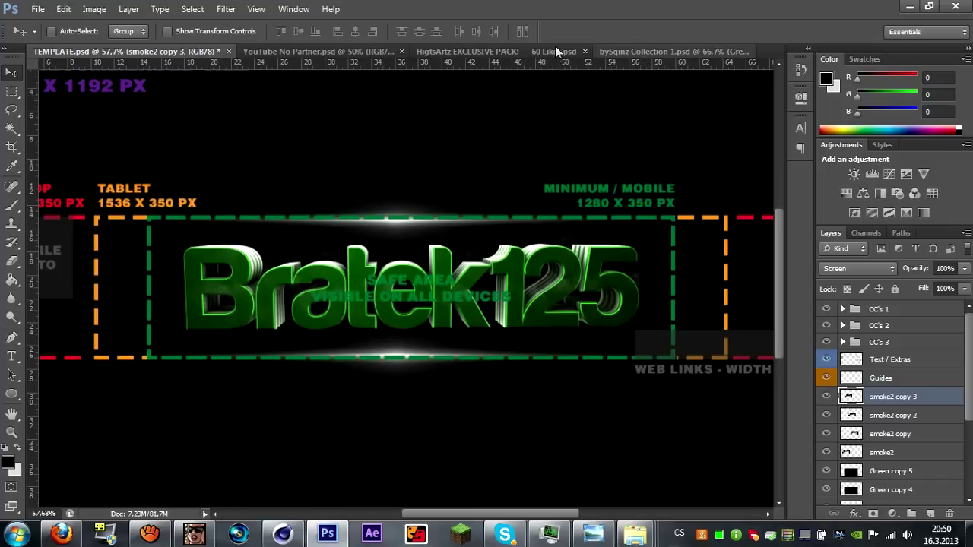
In the HigtsArtz pack, hide smoke2, then show and select the #4 rain effect layer.
left_click(525, 50)
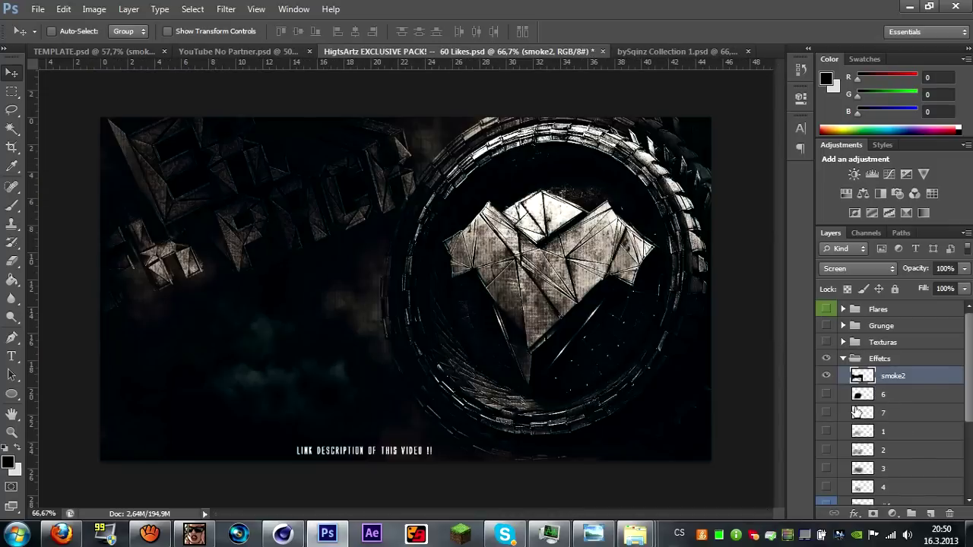
left_click(825, 375)
scroll(836, 403, "down", 2)
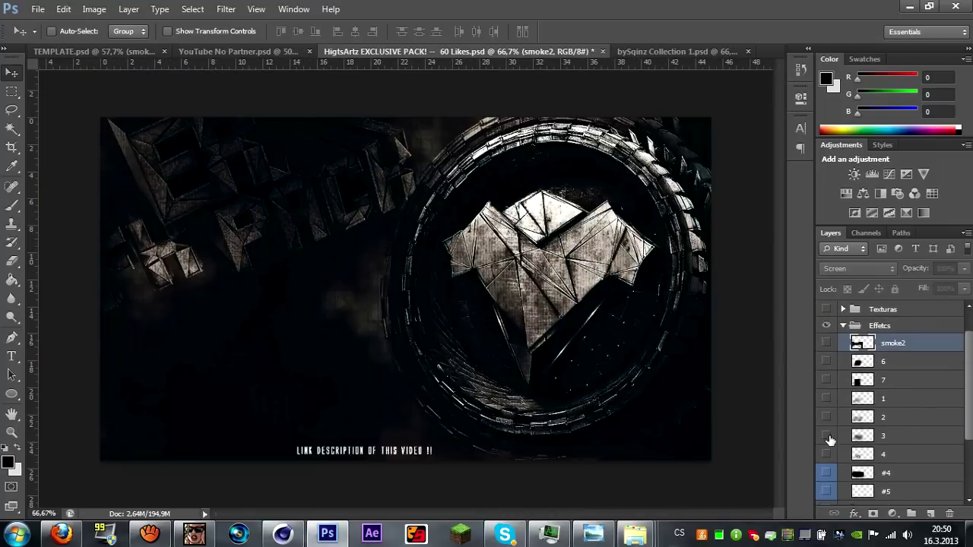
left_click(826, 472)
left_click(904, 477)
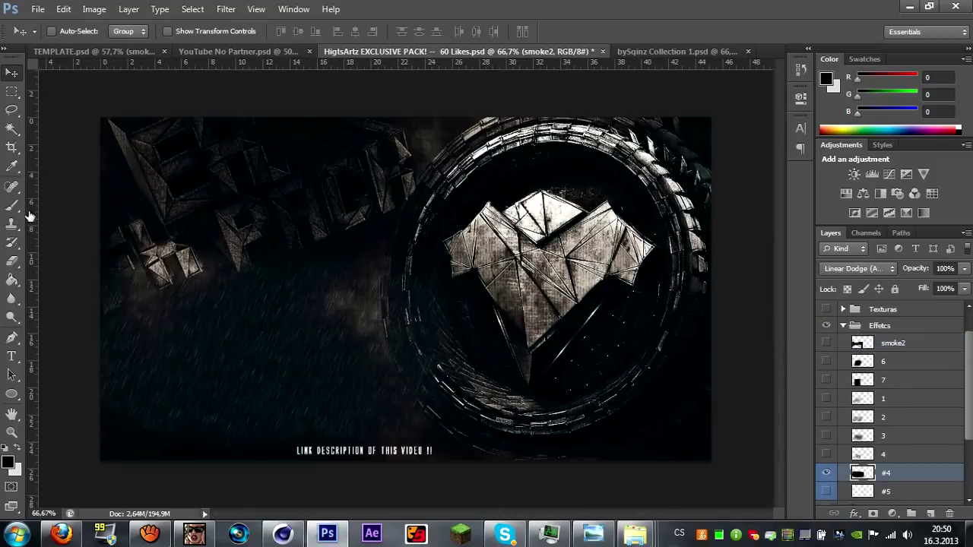
Copy the #4 rain layer into TEMPLATE.psd and cover the text with it and one duplicate placed side by side.
left_click_drag(237, 316, 331, 225)
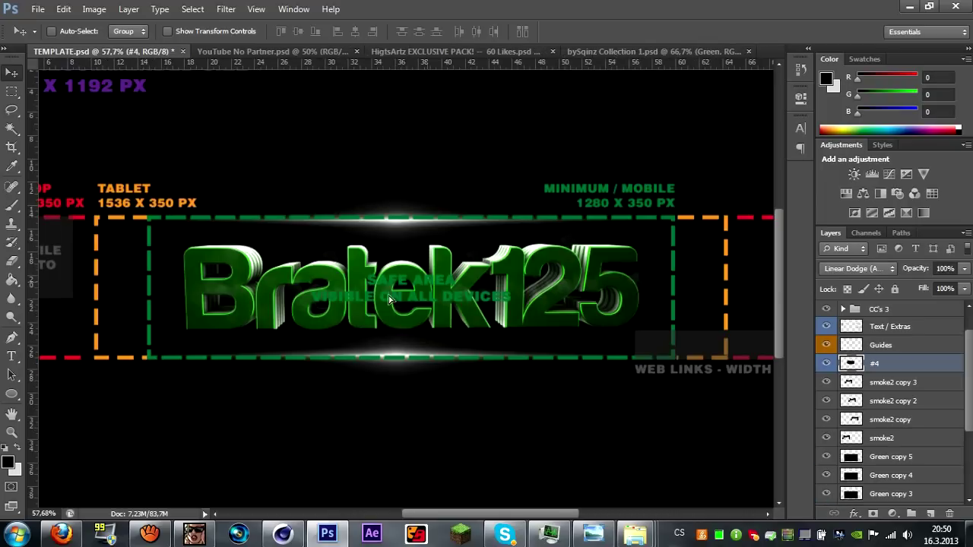
mouse_move(363, 301)
left_mouse_down()
mouse_move(272, 304)
mouse_move(478, 293)
mouse_move(557, 298)
mouse_move(550, 302)
left_mouse_up()
key("ctrl+j")
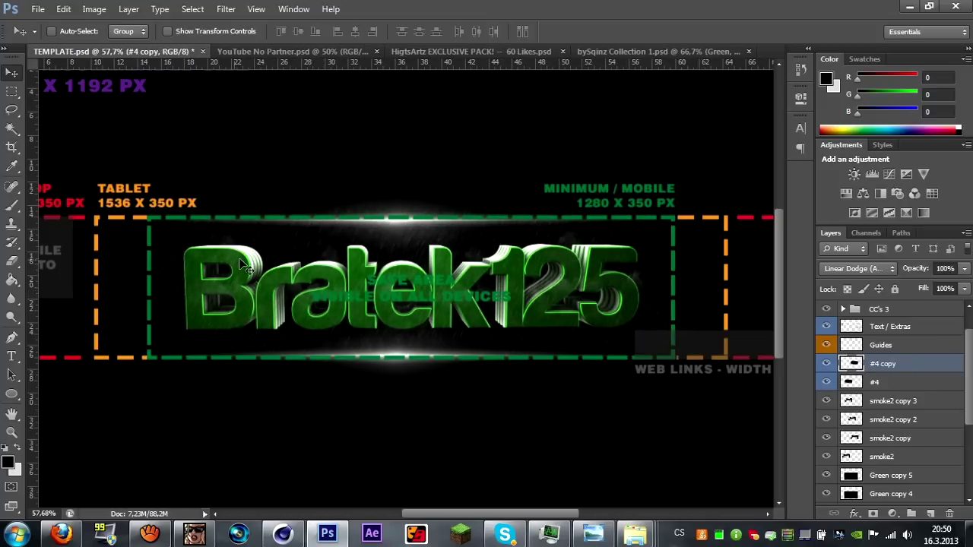
Erase part of the #4 copy rain layer using the Eraser with a soft 329 px brush at 0% hardness.
left_click(11, 109)
left_click(11, 260)
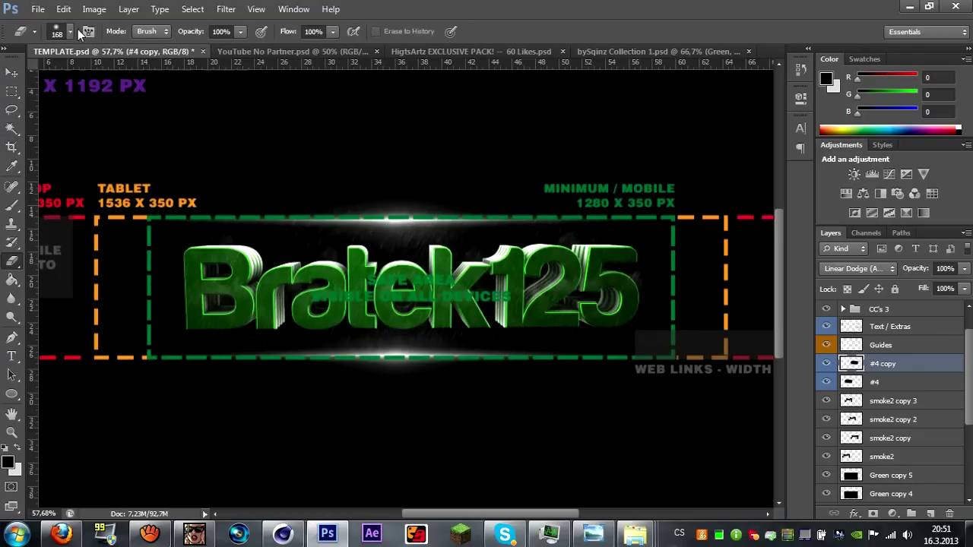
left_click(65, 32)
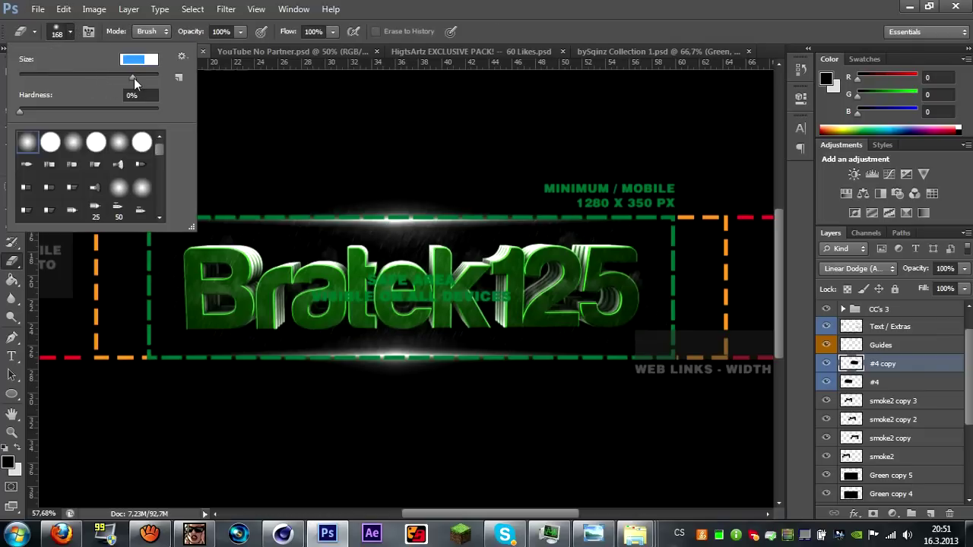
key("Return")
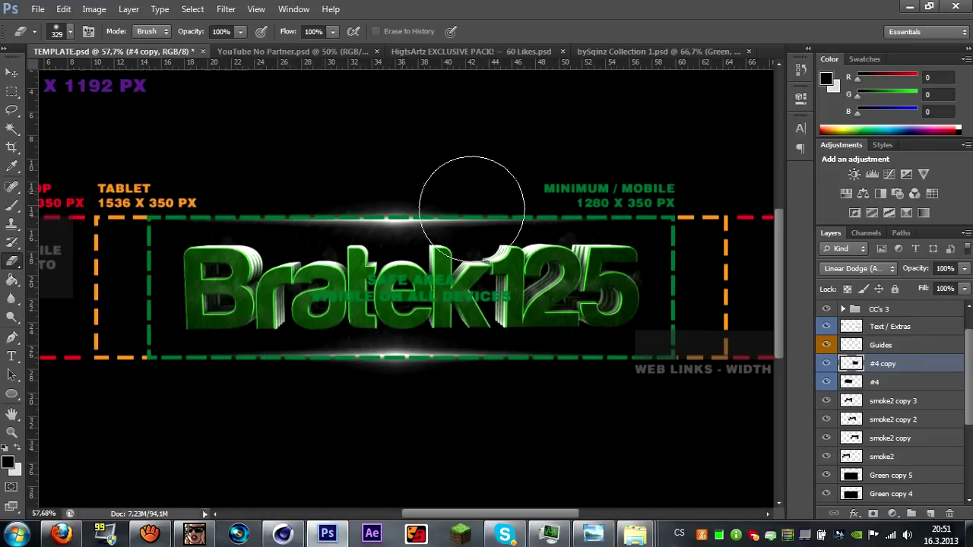
In the HigtsArtz pack, expand the Effects 2 group, then show and select its Comp 1_[####554...] effect layer.
left_click(447, 52)
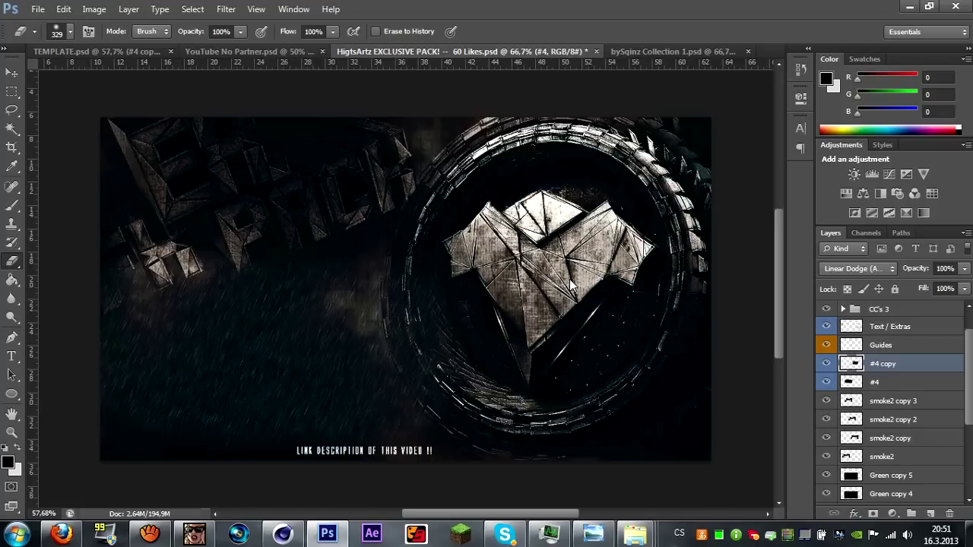
scroll(872, 416, "down", 5)
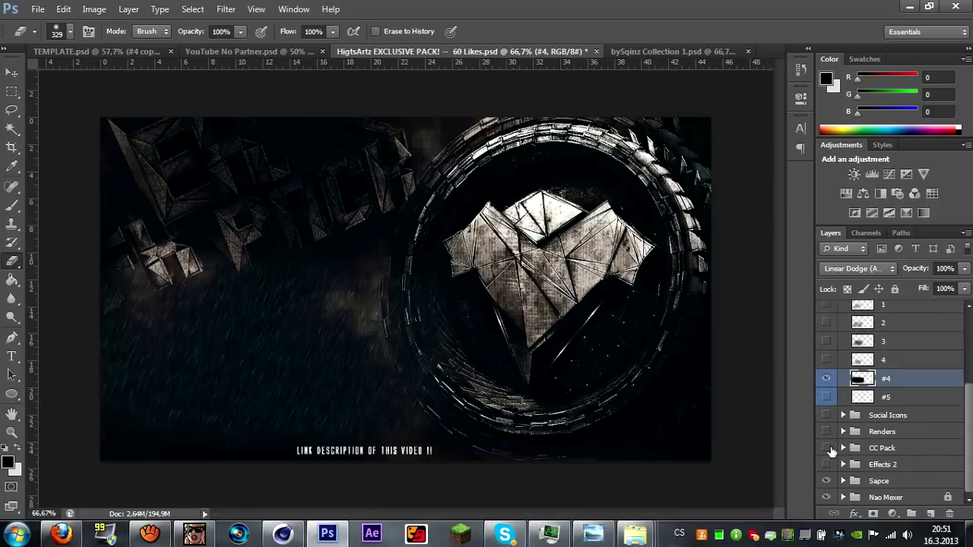
left_click(845, 465)
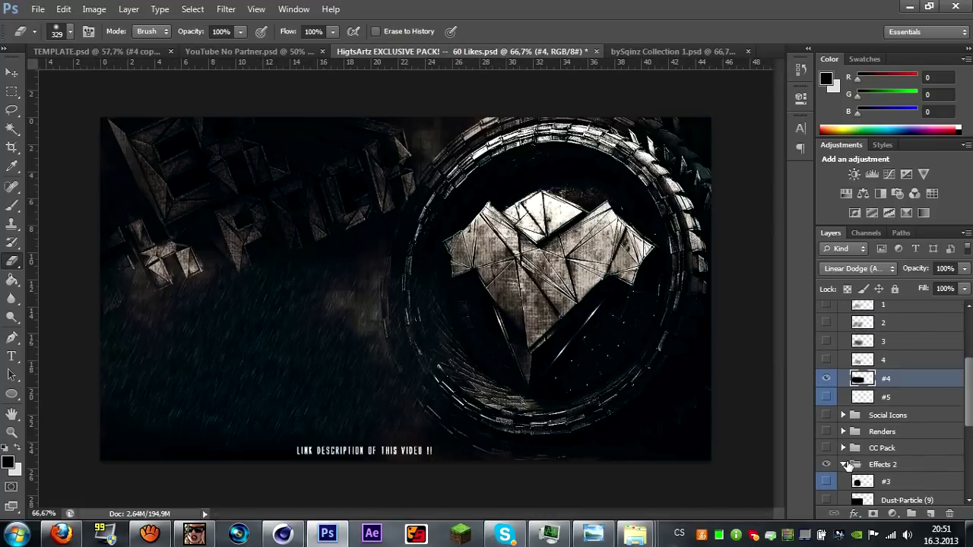
scroll(847, 464, "down", 6)
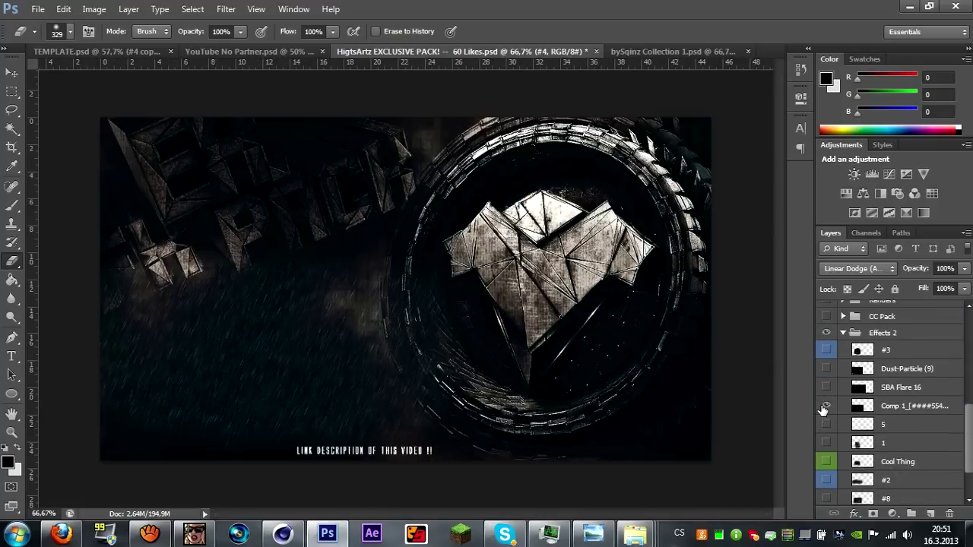
left_click(824, 408)
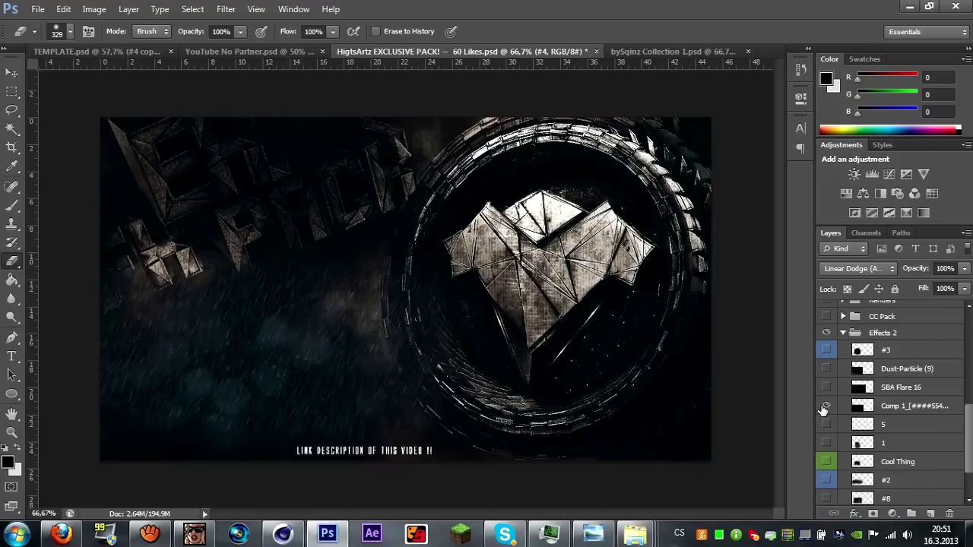
left_click(879, 409)
Copy the Comp 1 effect layer into TEMPLATE.psd and duplicate it twice across the 3D text.
left_click(10, 73)
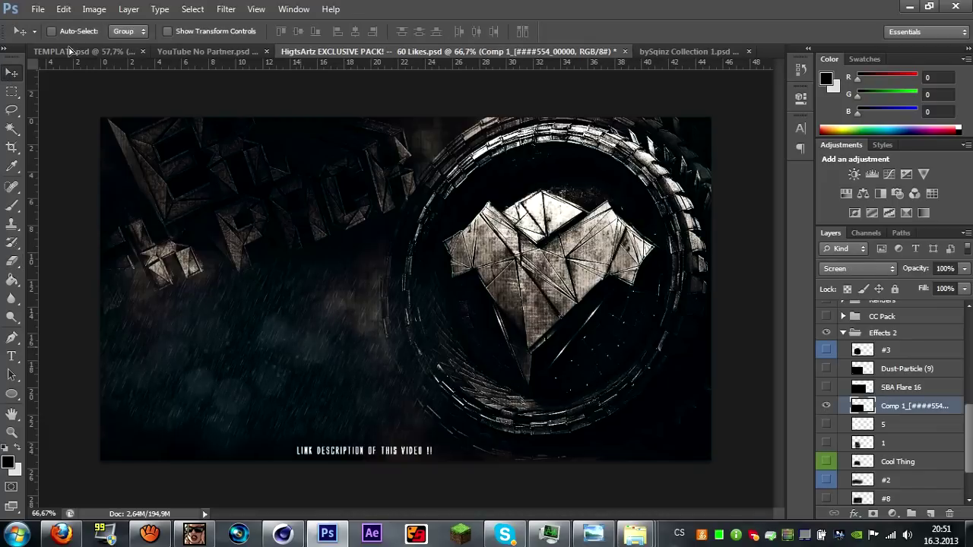
left_click_drag(68, 56, 379, 298)
left_click_drag(318, 304, 389, 292)
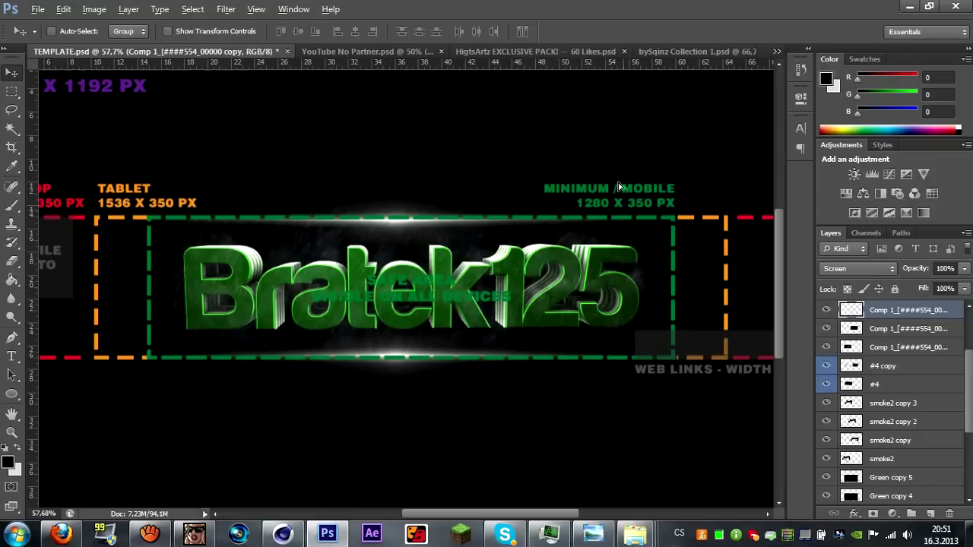
In bySqinz Collection 1.psd, expand the Wilso group and its Spaces etc. subgroup.
left_click(643, 50)
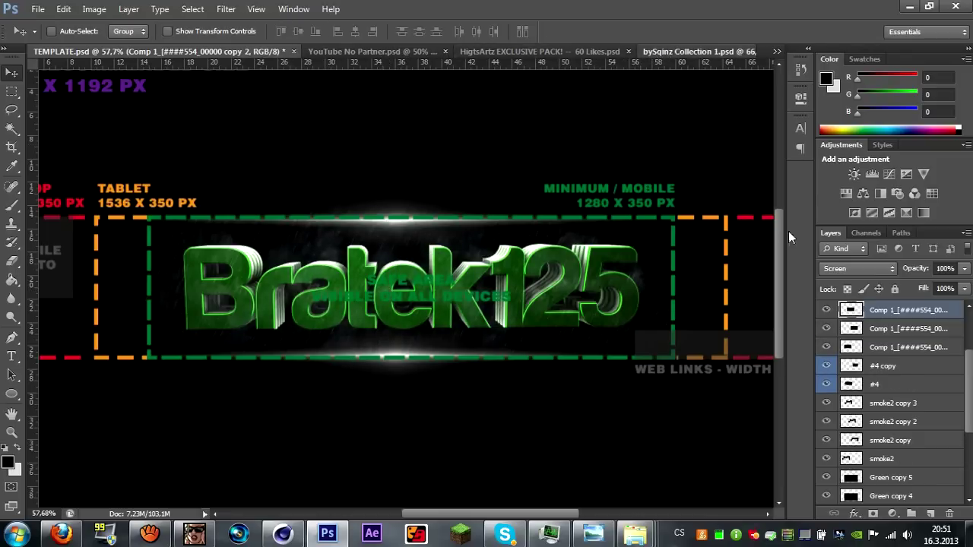
scroll(899, 390, "down", 2)
scroll(899, 390, "down", 6)
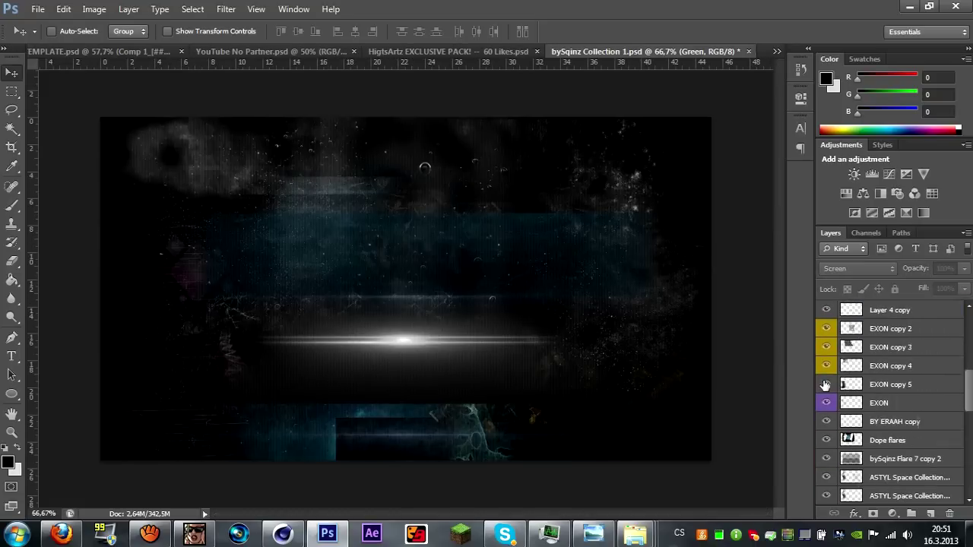
scroll(836, 388, "down", 3)
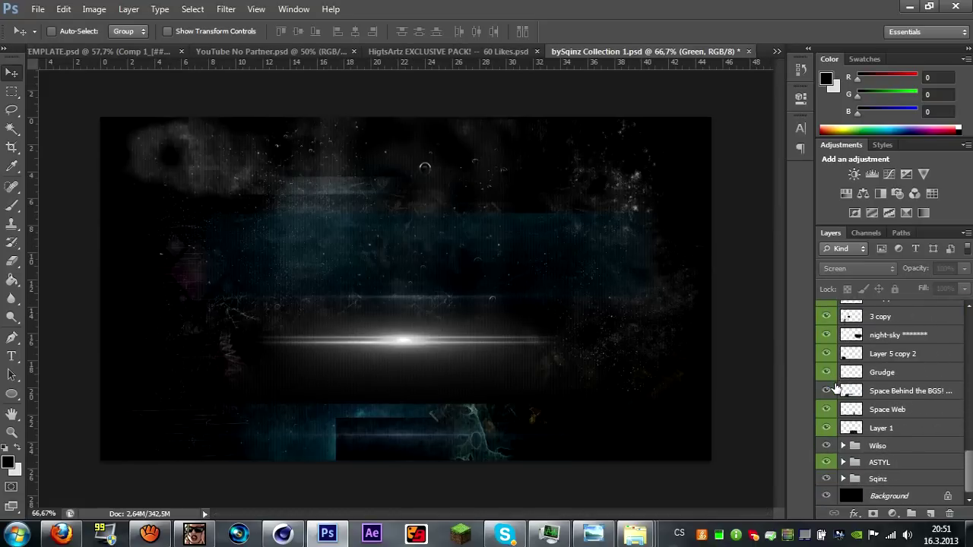
left_click(843, 446)
scroll(850, 446, "down", 1)
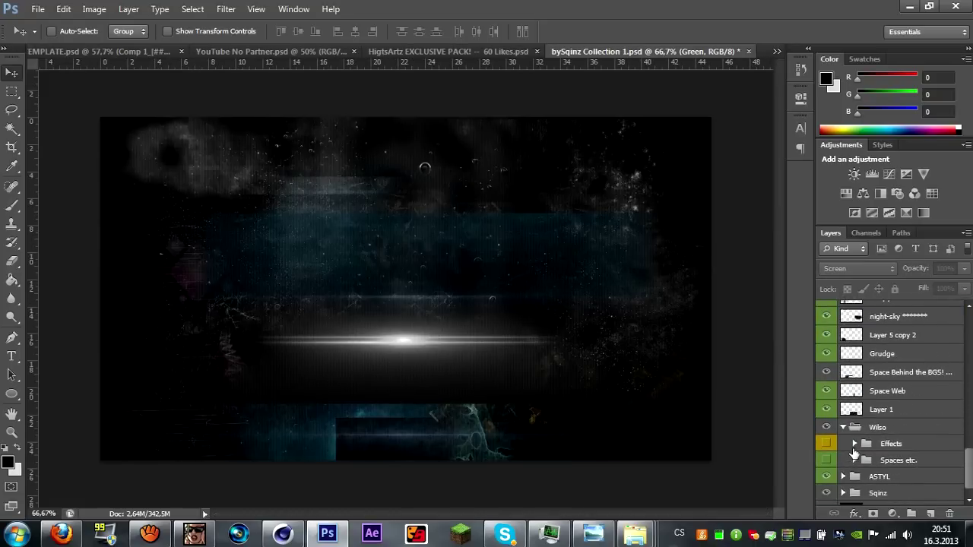
left_click(855, 443)
left_click(854, 445)
left_click(854, 460)
Preview the Traingle, Comets, Stars and Nebula layers one at a time by toggling their visibility.
left_click(828, 440)
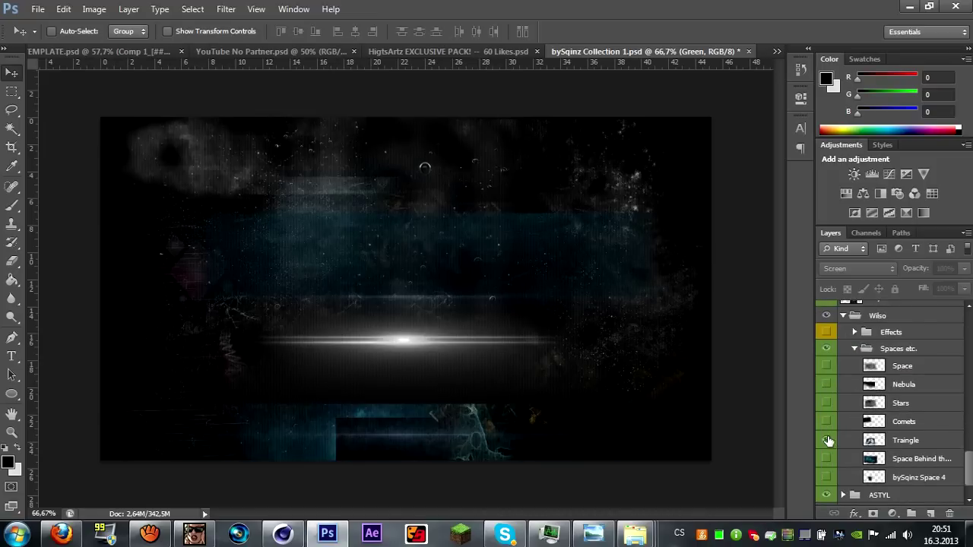
left_click(828, 422)
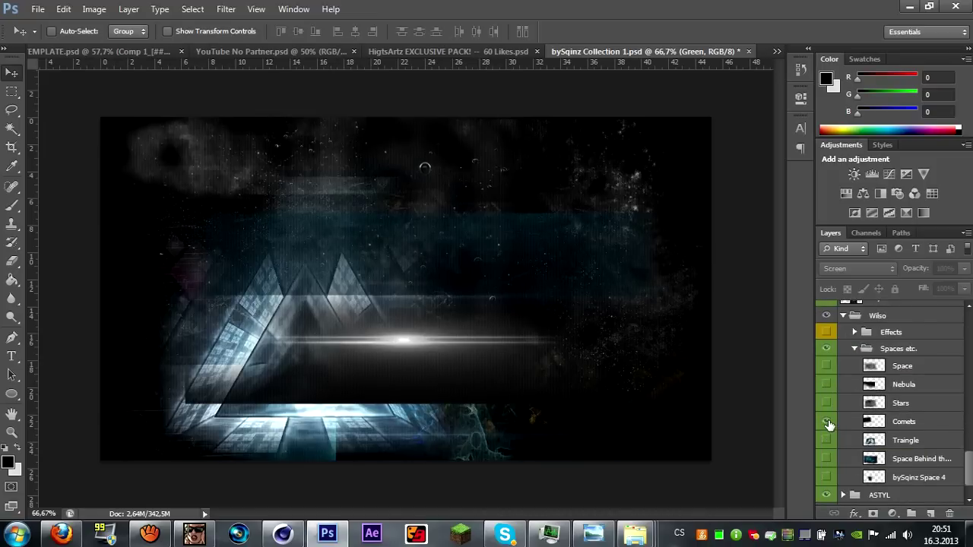
left_click(829, 423)
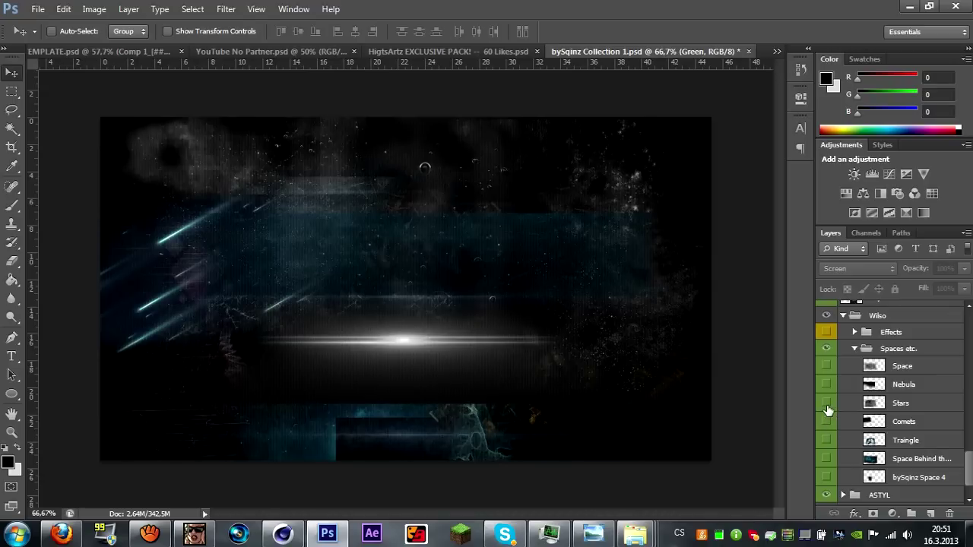
left_click(827, 410)
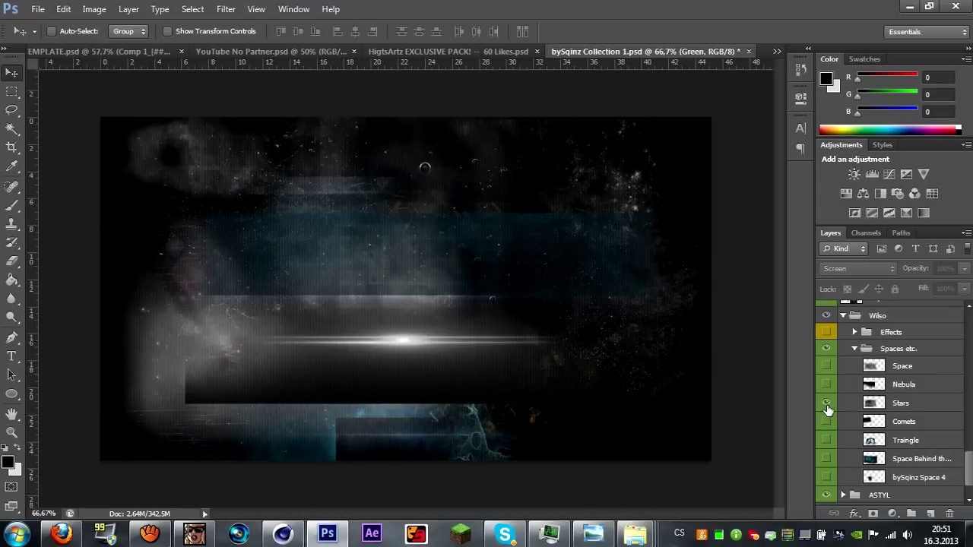
left_click(823, 385)
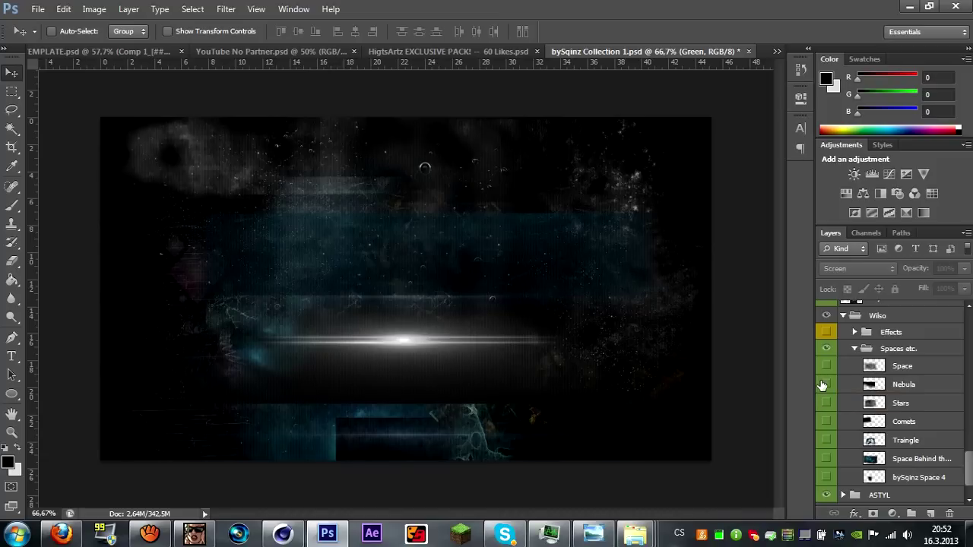
Show the Space layer, copy it into TEMPLATE.psd over the text's left half, and set its blend mode to Screen.
left_click(826, 366)
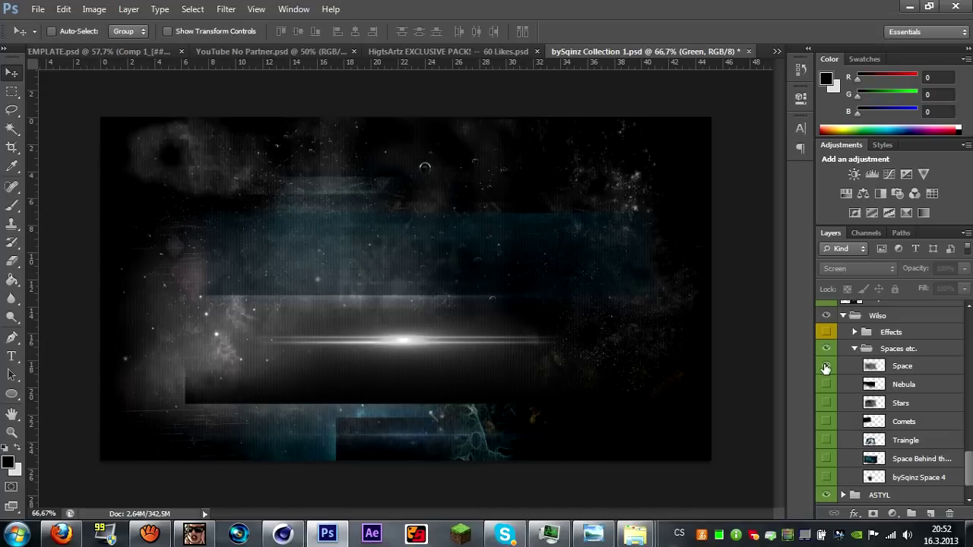
left_click(909, 367)
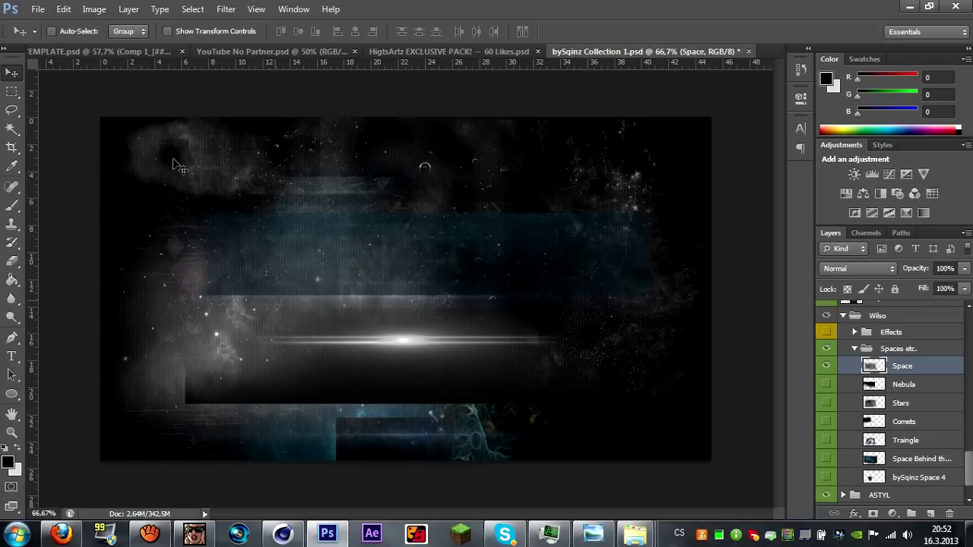
left_click_drag(234, 166, 238, 267)
left_click(871, 273)
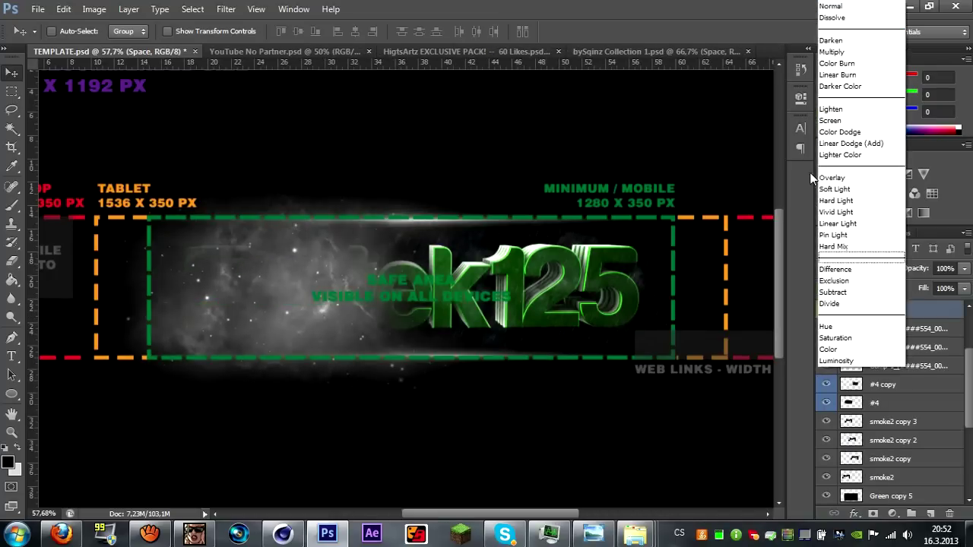
left_click(838, 120)
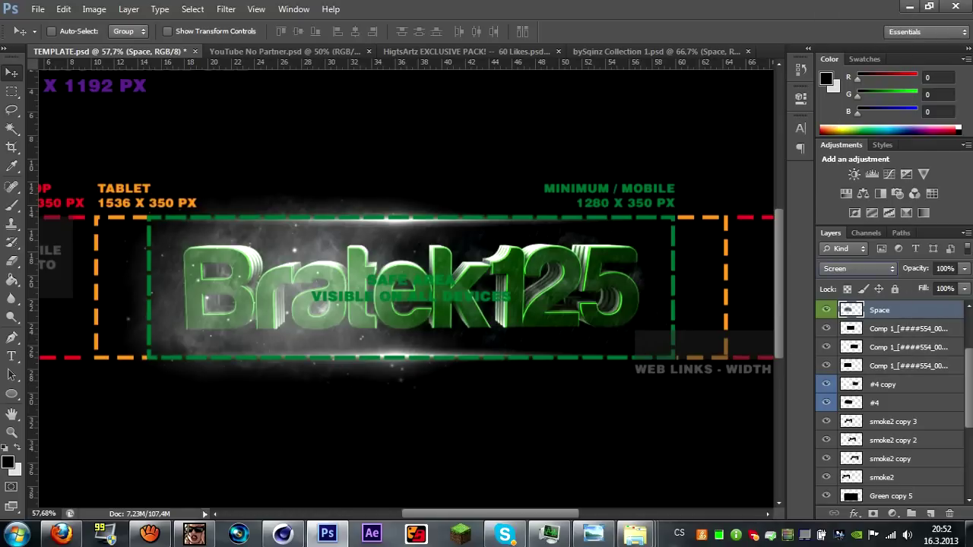
Move the Space layer directly below Layer 6 and place a duplicate of it behind the right half of the text.
scroll(895, 313, "down", 5)
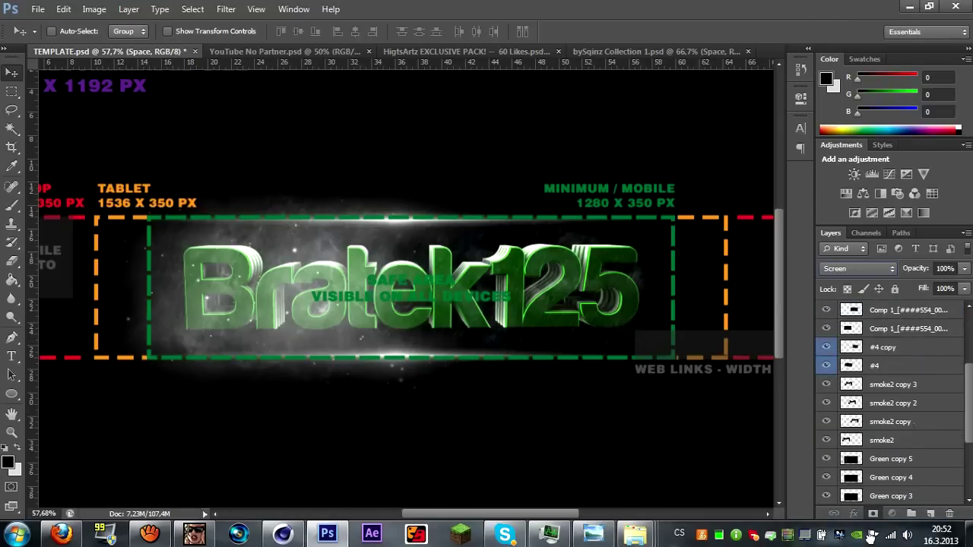
left_click_drag(881, 453, 888, 459)
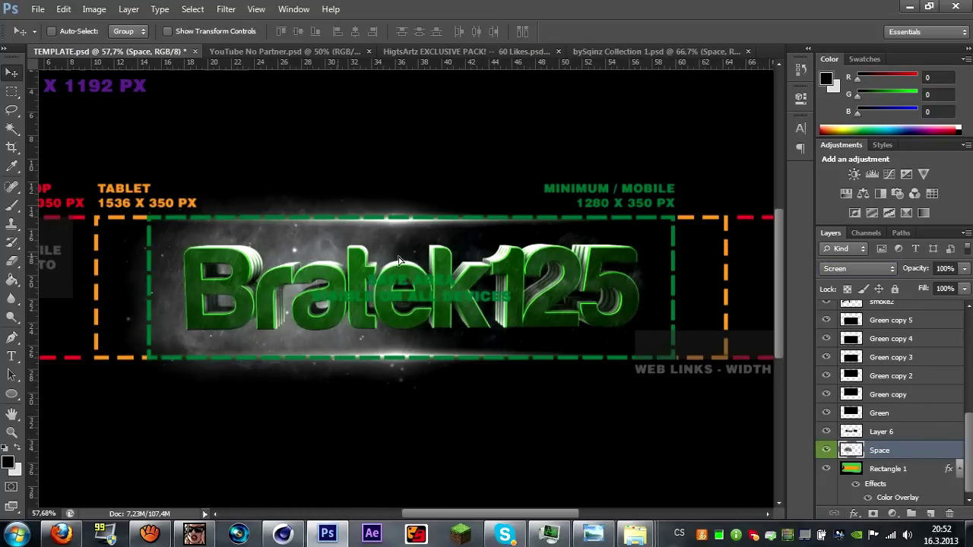
mouse_move(530, 266)
left_mouse_down()
mouse_move(543, 271)
mouse_move(529, 266)
mouse_move(538, 264)
left_mouse_up()
left_click_drag(549, 262, 554, 262)
key("ctrl+j")
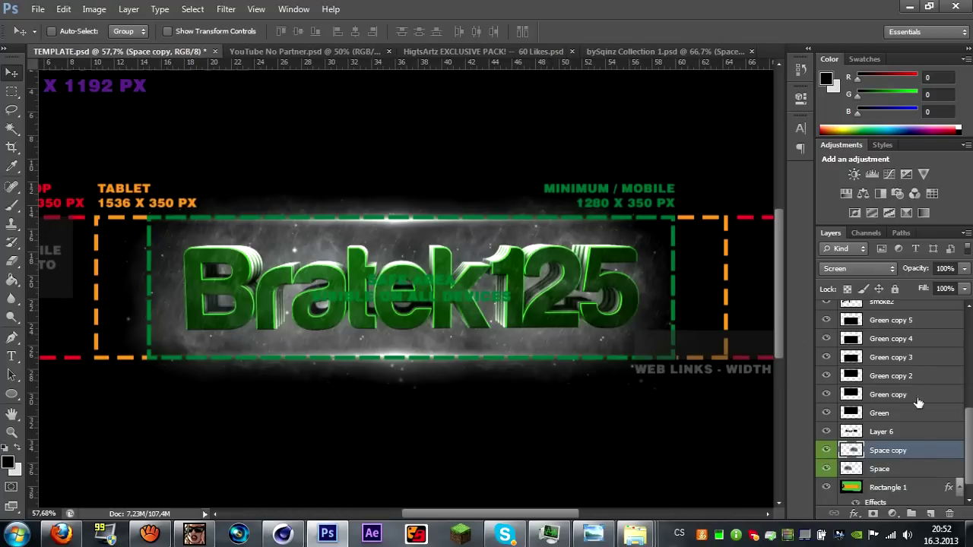
Reduce both Space layers together to 58% opacity and 71% fill.
key("alt+shift+bracketleft")
left_click(963, 269)
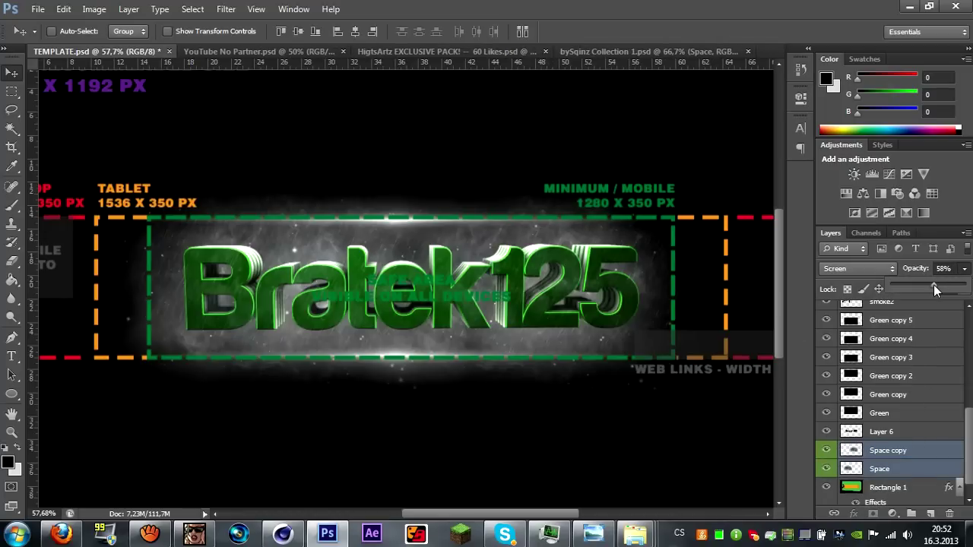
left_click(964, 288)
left_click_drag(960, 309, 954, 308)
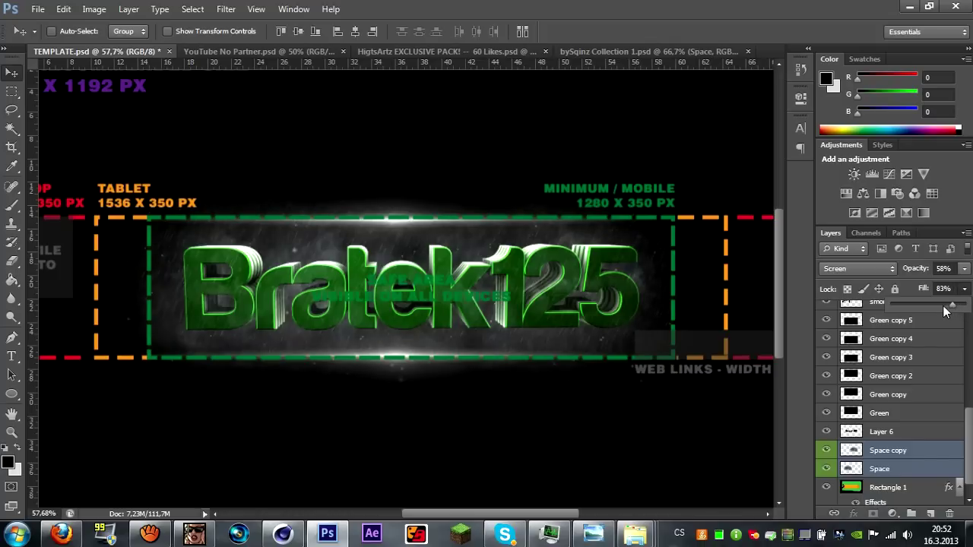
Add a drop shadow to Layer 6 with its distance set to 0 px.
scroll(924, 406, "up", 10)
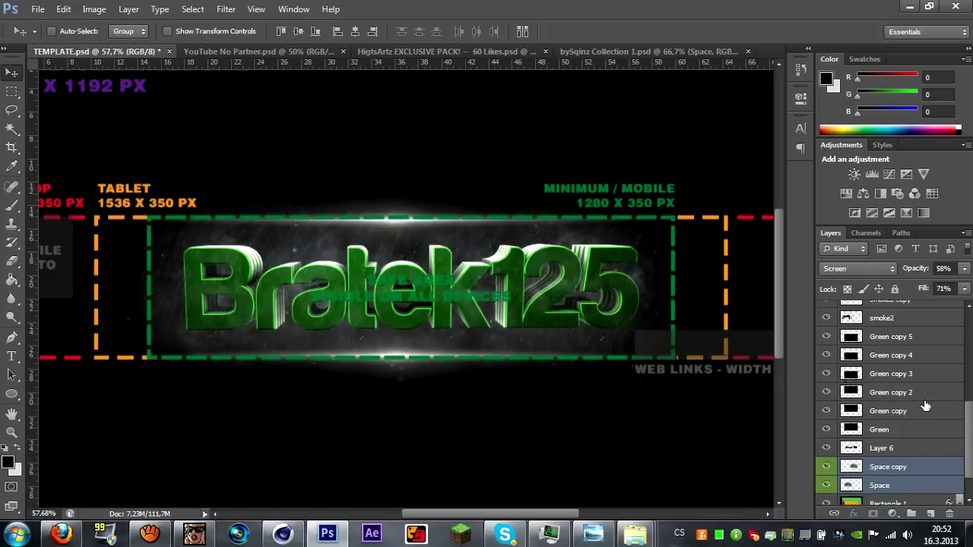
scroll(924, 407, "down", 10)
left_click(909, 432)
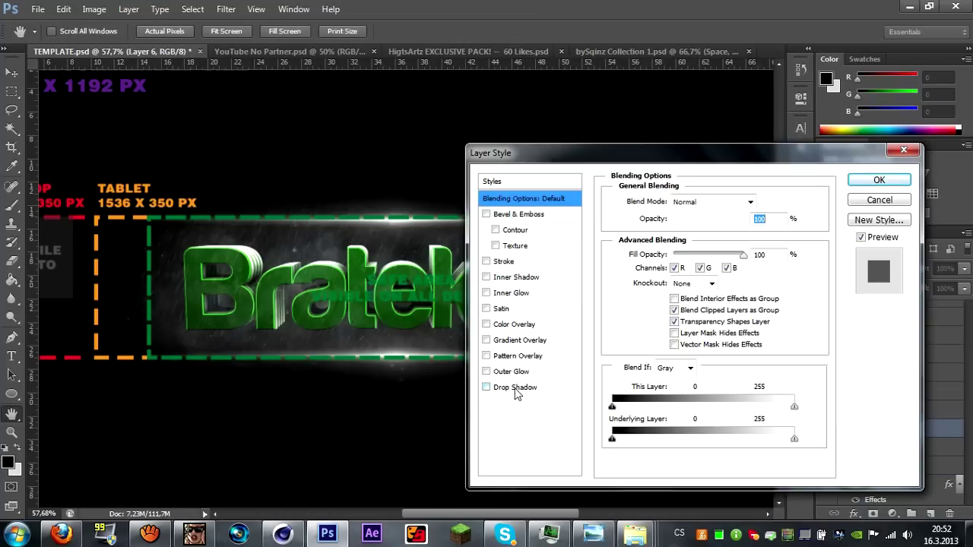
left_click(514, 389)
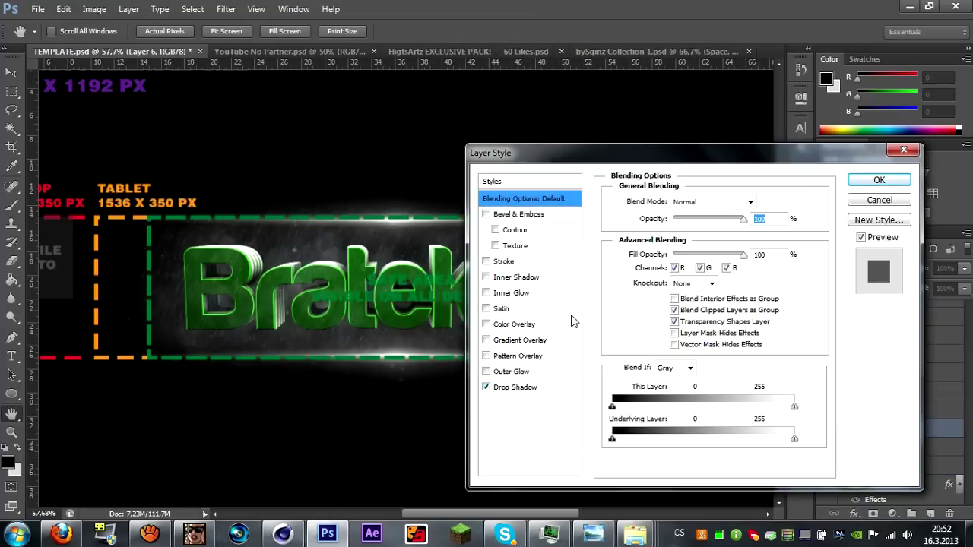
left_click_drag(667, 263, 616, 271)
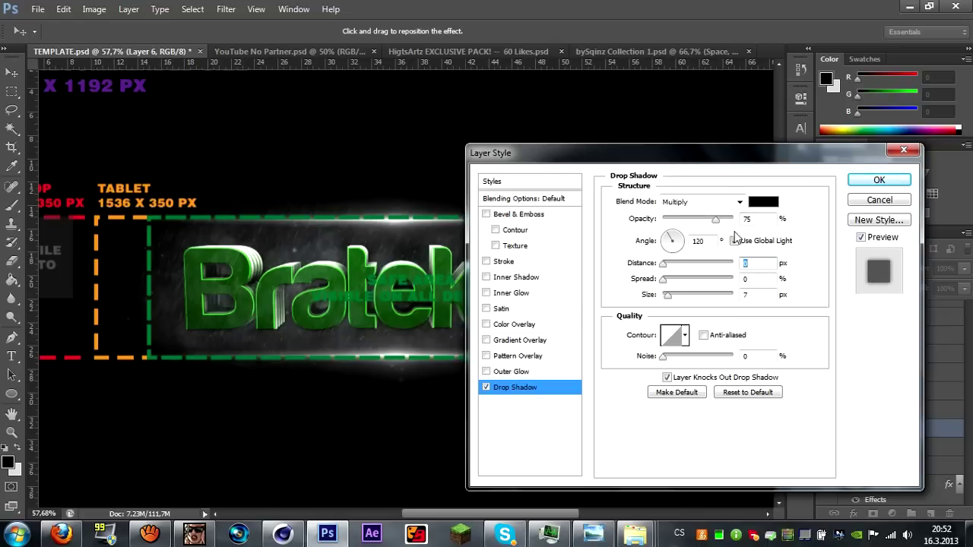
Set the drop shadow's spread to about 19% and apply the layer style.
left_click_drag(706, 155, 877, 155)
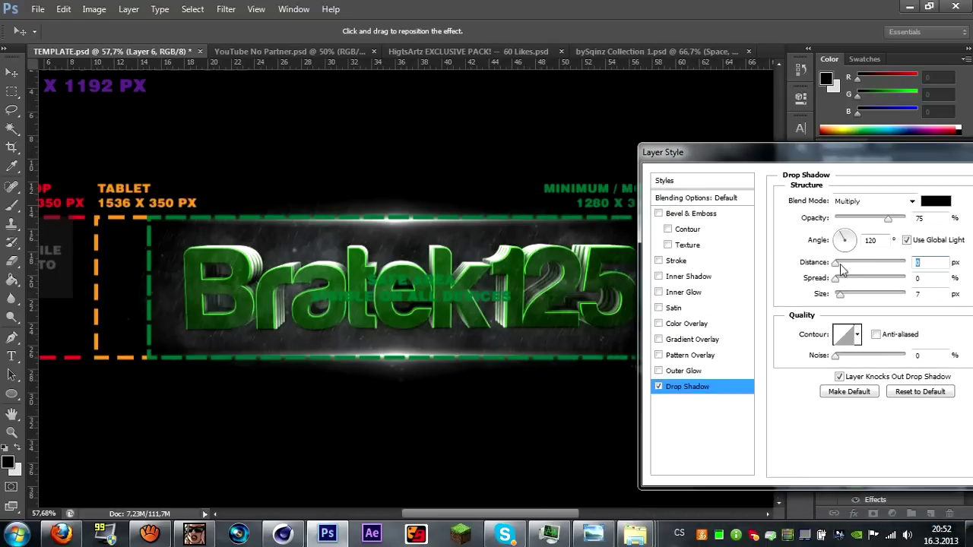
left_click(840, 280)
left_click_drag(842, 284, 846, 286)
left_click_drag(849, 280, 847, 280)
left_click_drag(832, 162, 637, 169)
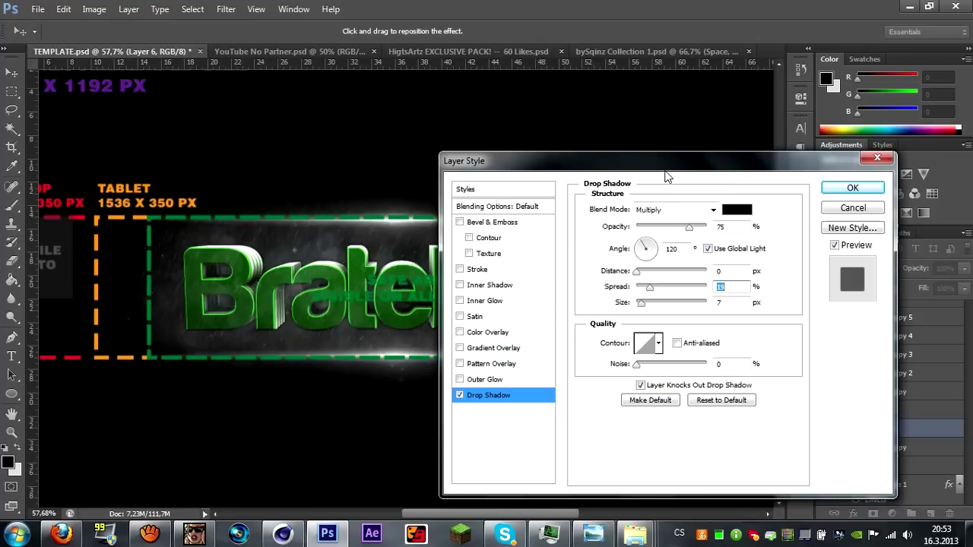
left_click(853, 187)
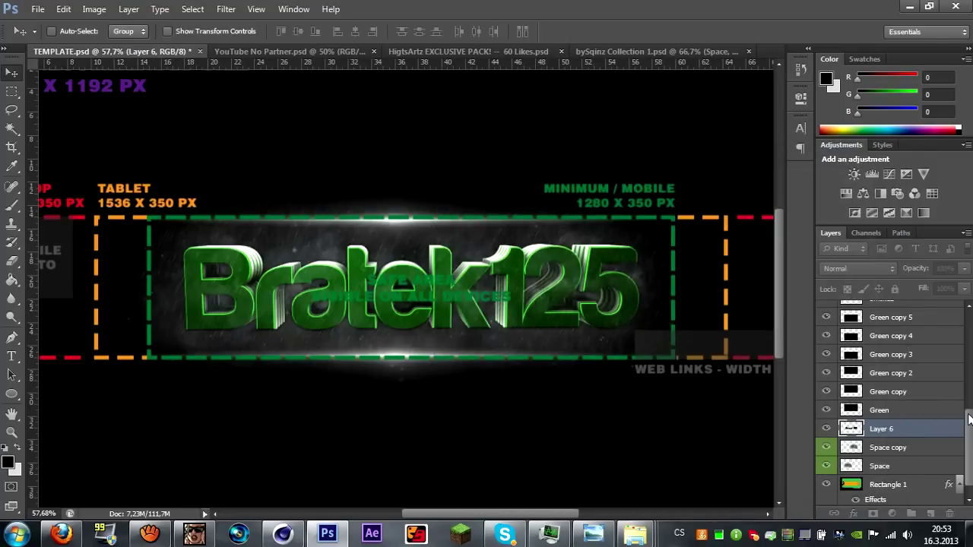
Switch to the HigtsArtz EXCLUSIVE PACK document and expand its Sapce group to preview the textures.
scroll(969, 419, "up", 10)
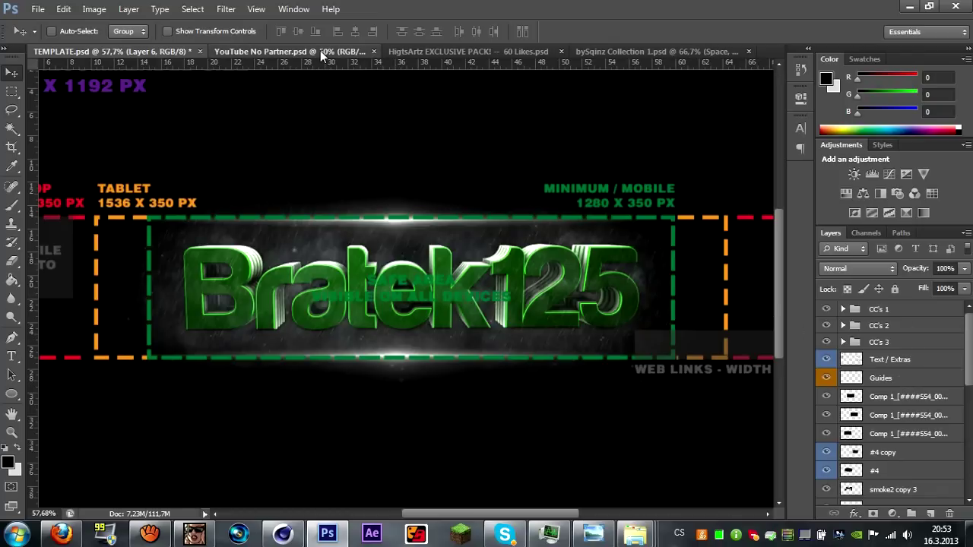
key("ctrl+Tab")
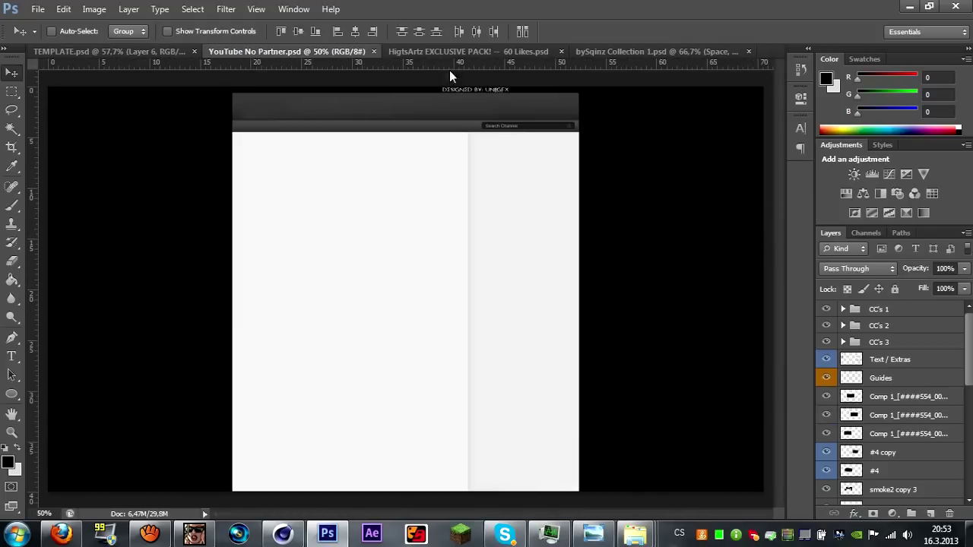
left_click(450, 54)
scroll(841, 414, "down", 5)
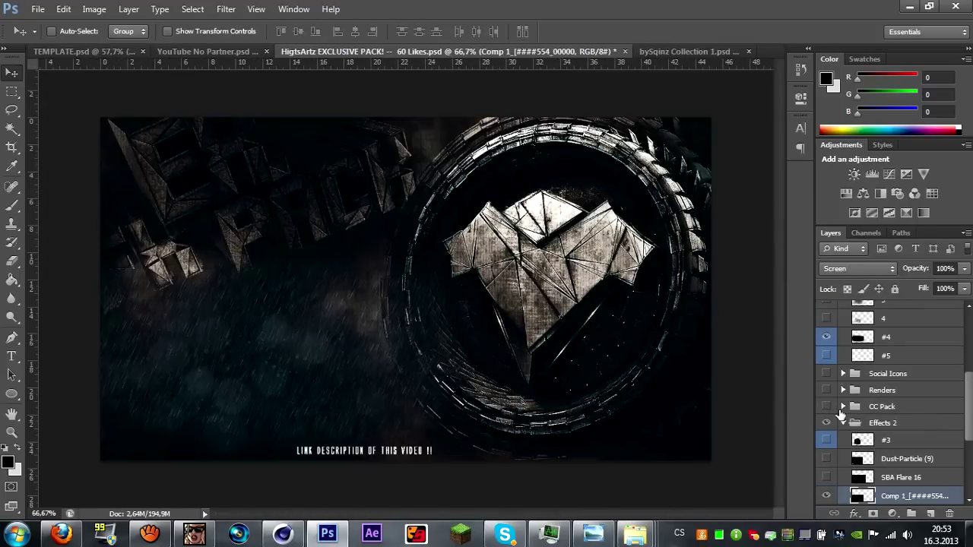
scroll(841, 414, "down", 3)
left_click(841, 480)
scroll(836, 448, "down", 5)
left_click(831, 416)
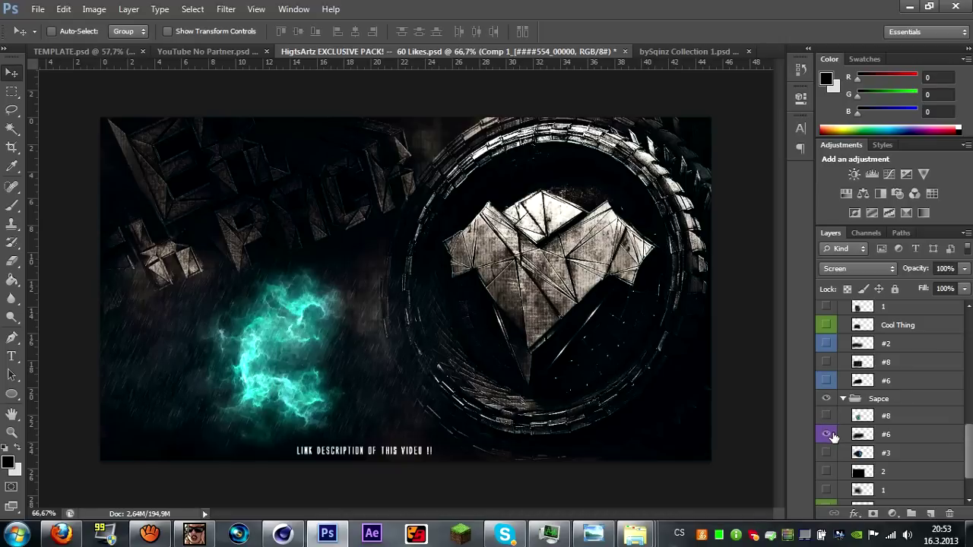
Copy the #6 star texture from the pack's Sapce group into TEMPLATE.psd and place it over the text.
left_click(875, 437)
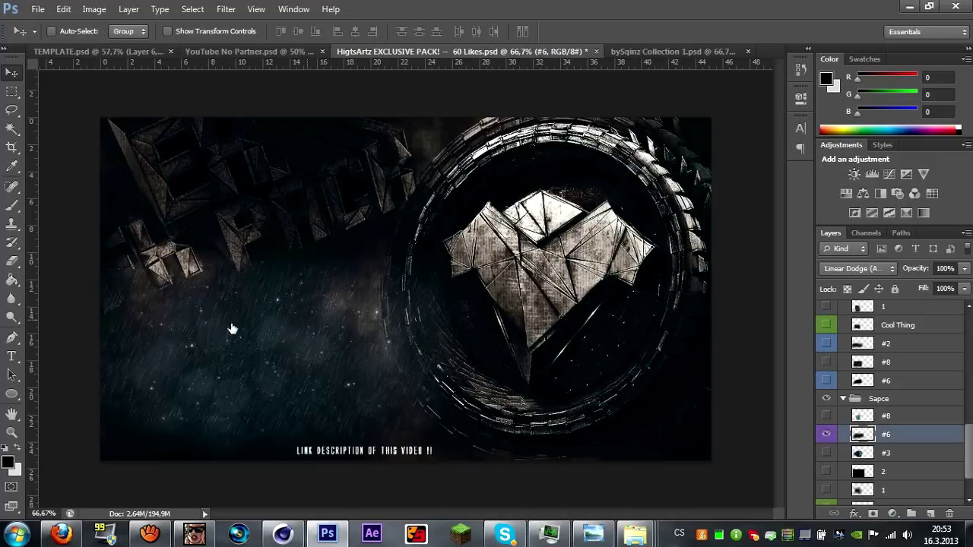
left_click(107, 53)
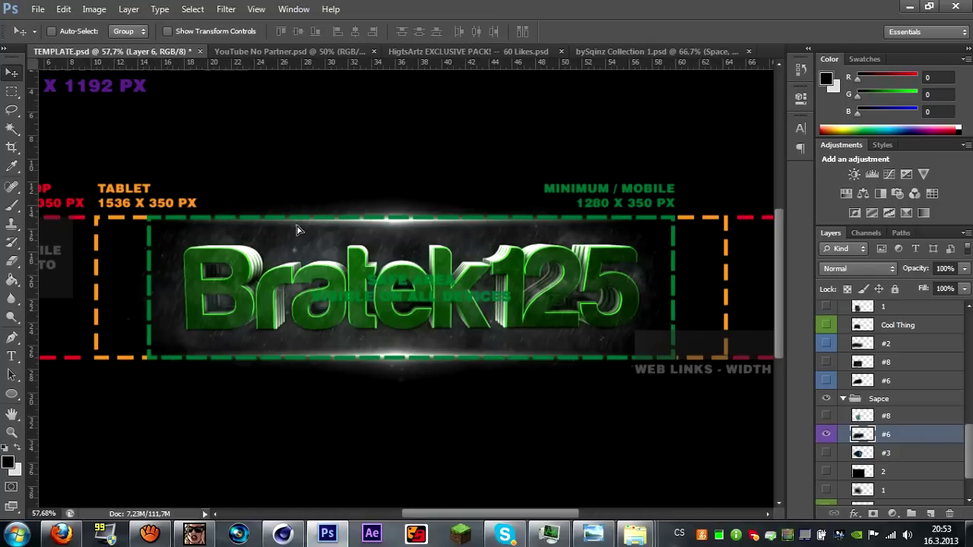
left_click_drag(319, 253, 468, 307)
Expand the CC's 1 group and preview the FaZe BG CC, TGN BG CC and FaZe zejiM BG CC colour corrections.
scroll(926, 326, "up", 10)
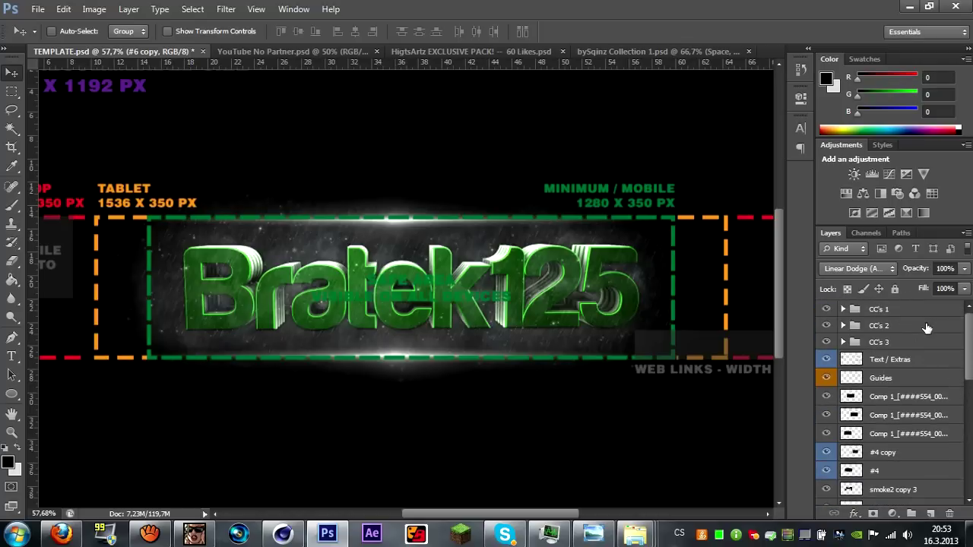
left_click(842, 309)
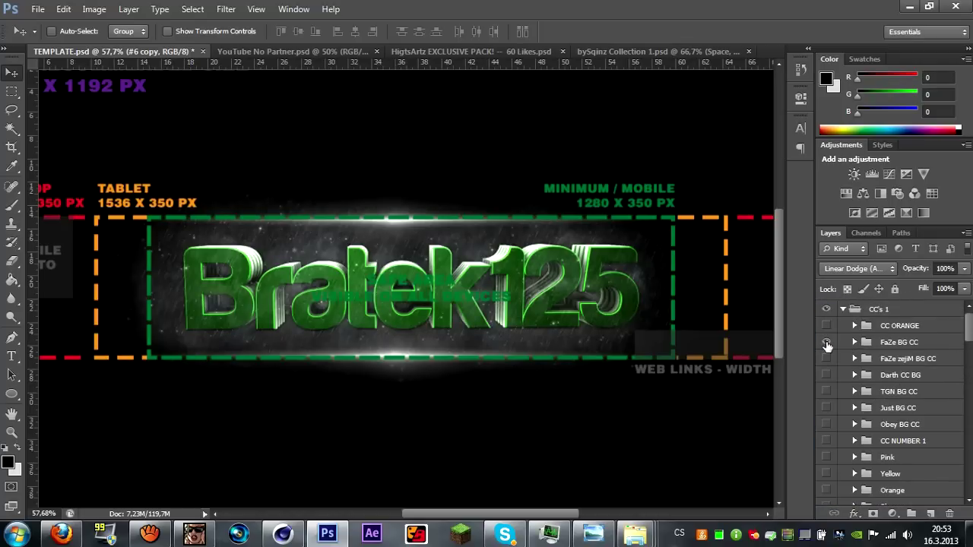
left_click(826, 343)
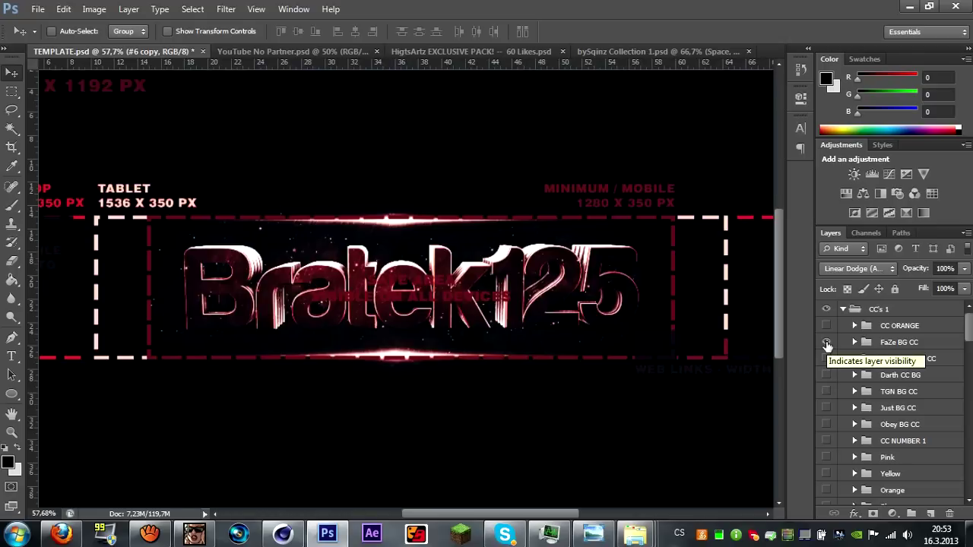
left_click(827, 343)
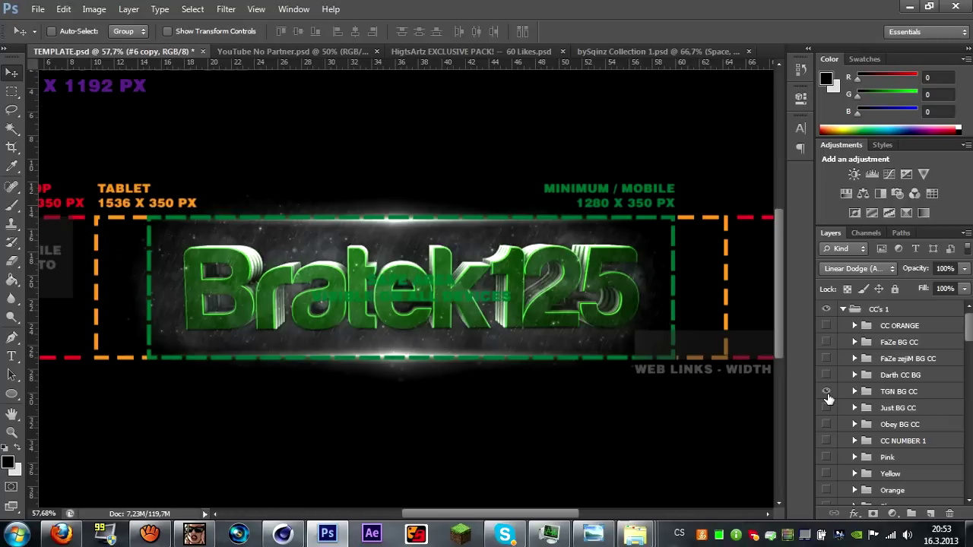
left_click(826, 394)
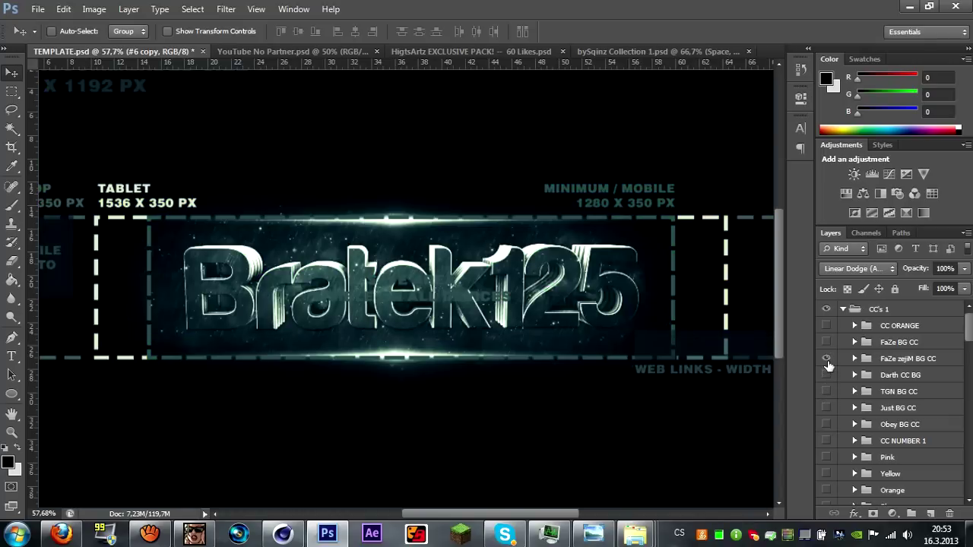
left_click(827, 361)
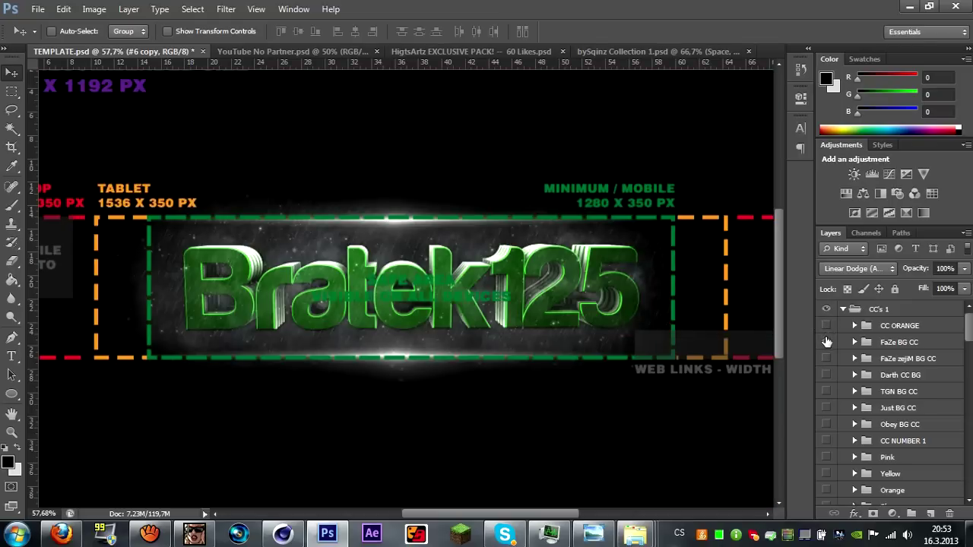
left_click(827, 342)
left_click(827, 342)
Preview the Exposured Green, Spaced Blue and Blue Increase colour corrections in the CC's 1 group.
scroll(827, 342, "down", 3)
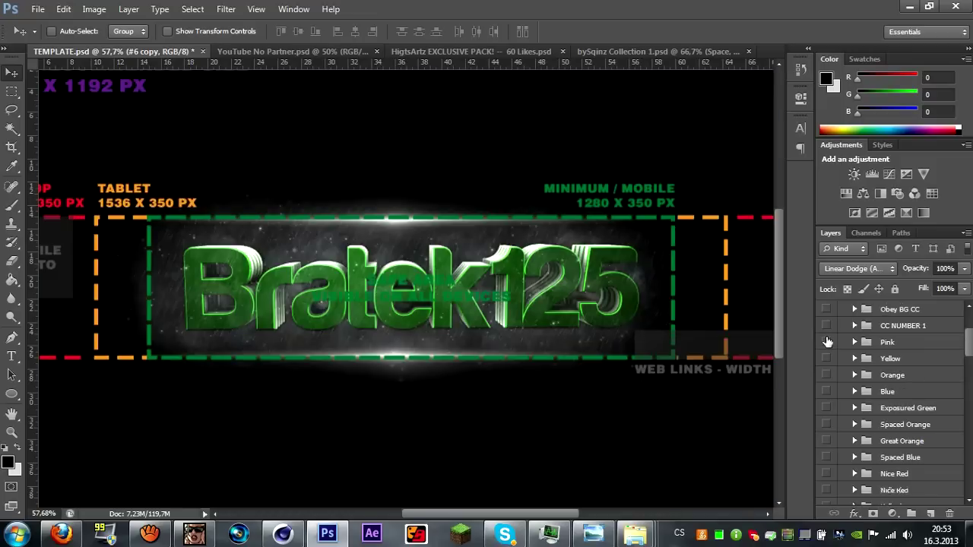
left_click(827, 408)
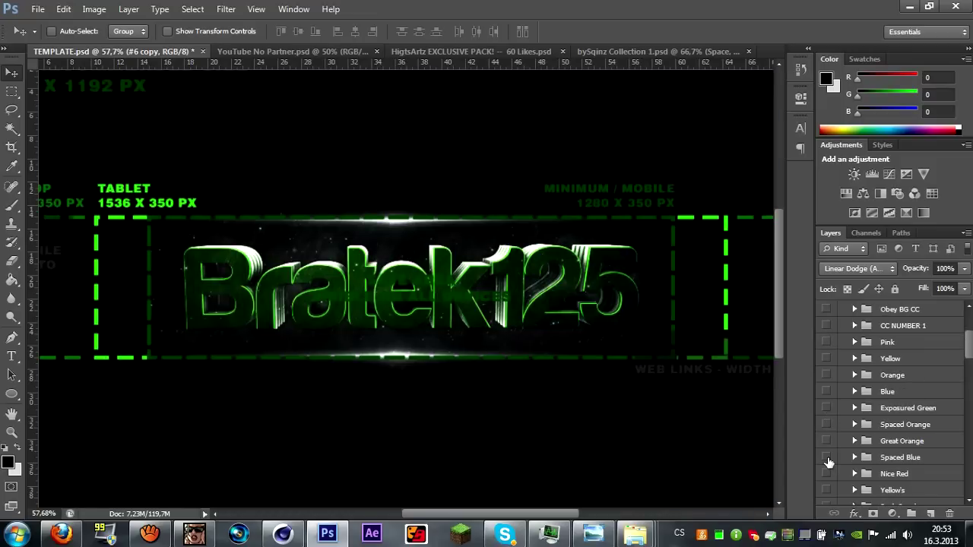
left_click(826, 457)
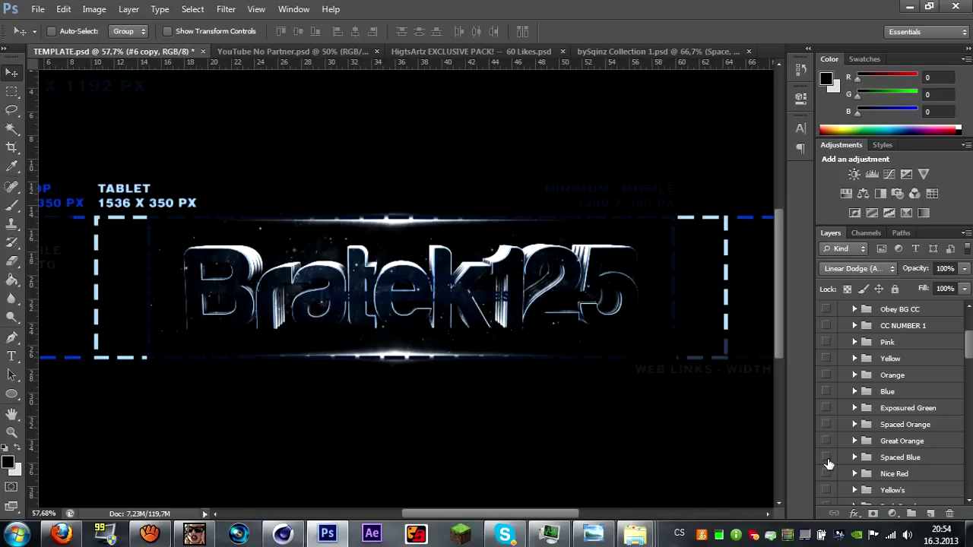
left_click(827, 458)
scroll(830, 456, "down", 2)
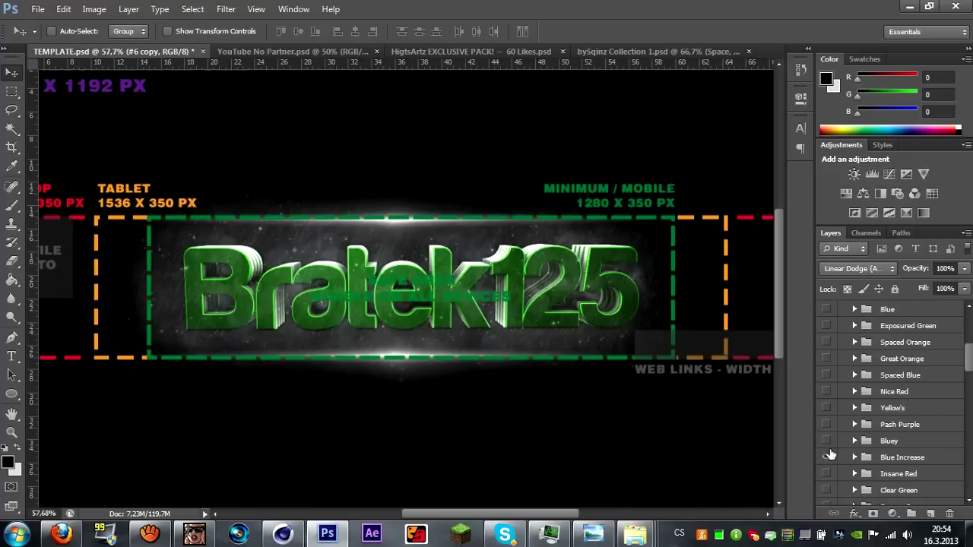
left_click(827, 456)
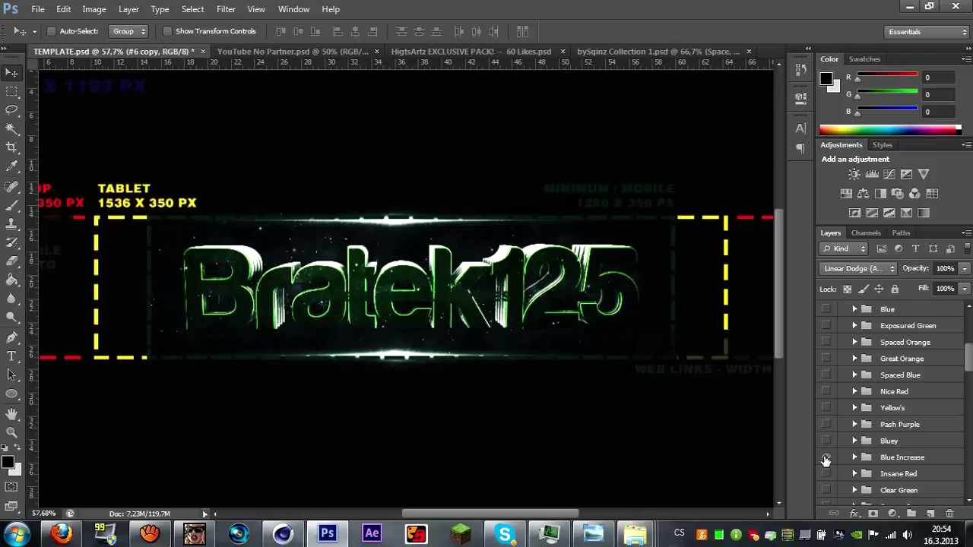
left_click(825, 408)
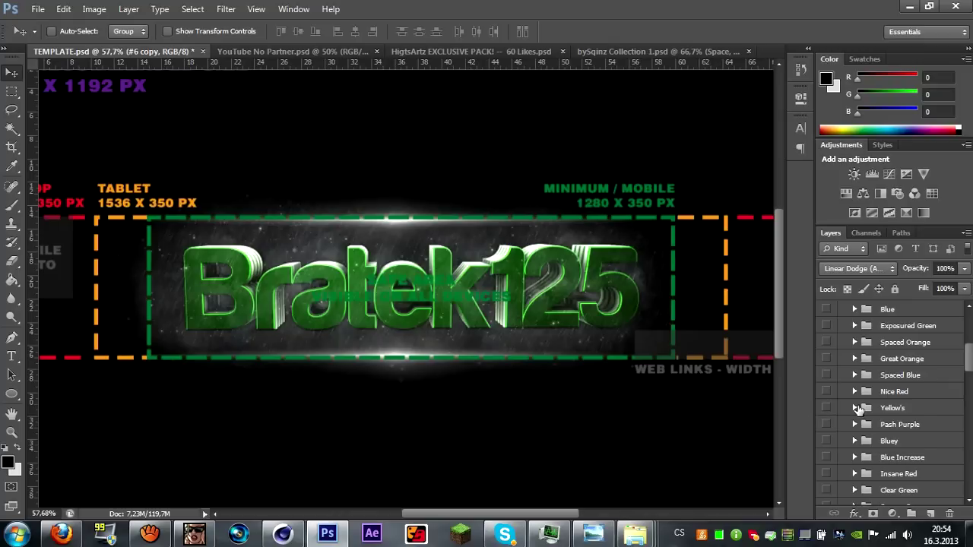
Preview the green corrections further down CC's 1, including Crystal Green, CC verde and bySqinz Green CC, plus bySqinz Yellow CC.
scroll(863, 408, "down", 3)
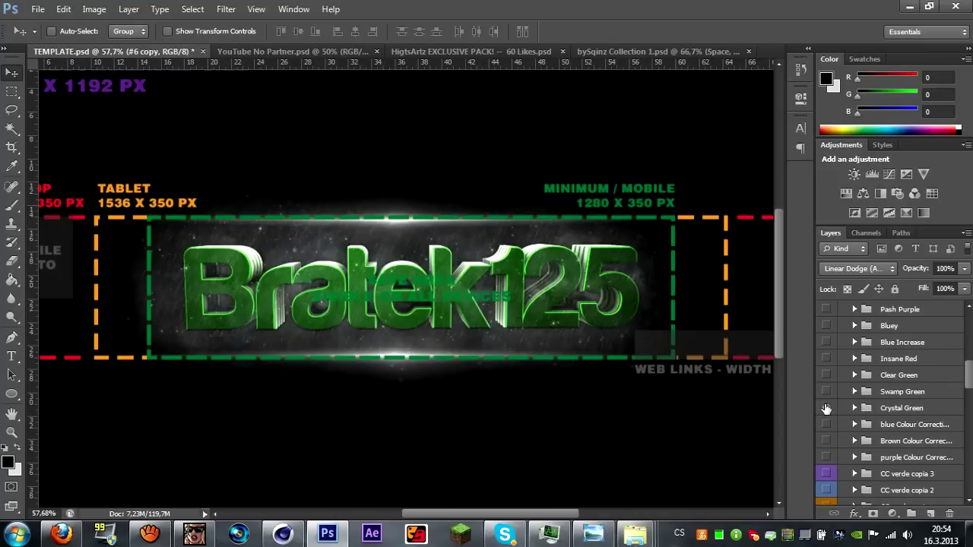
left_click(826, 409)
left_click_drag(826, 408, 827, 447)
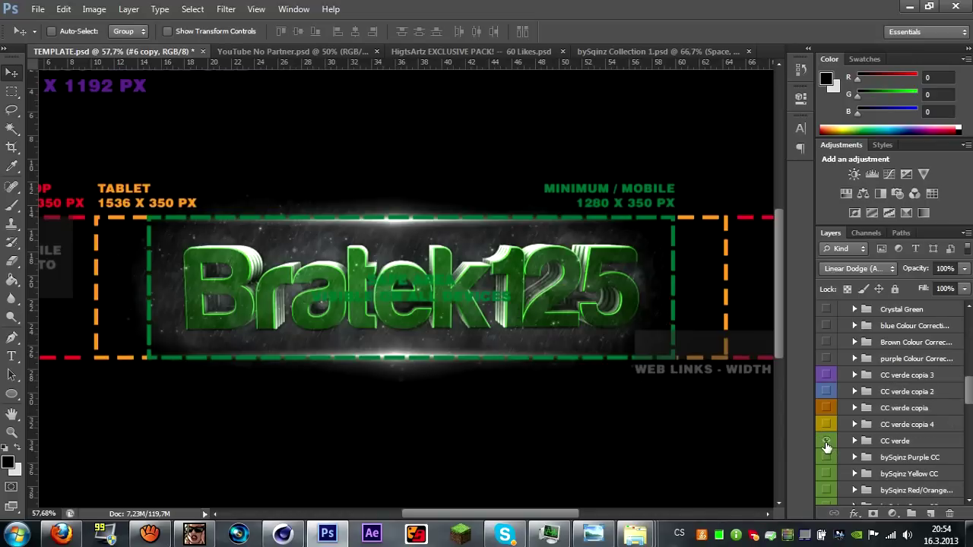
left_click(826, 443)
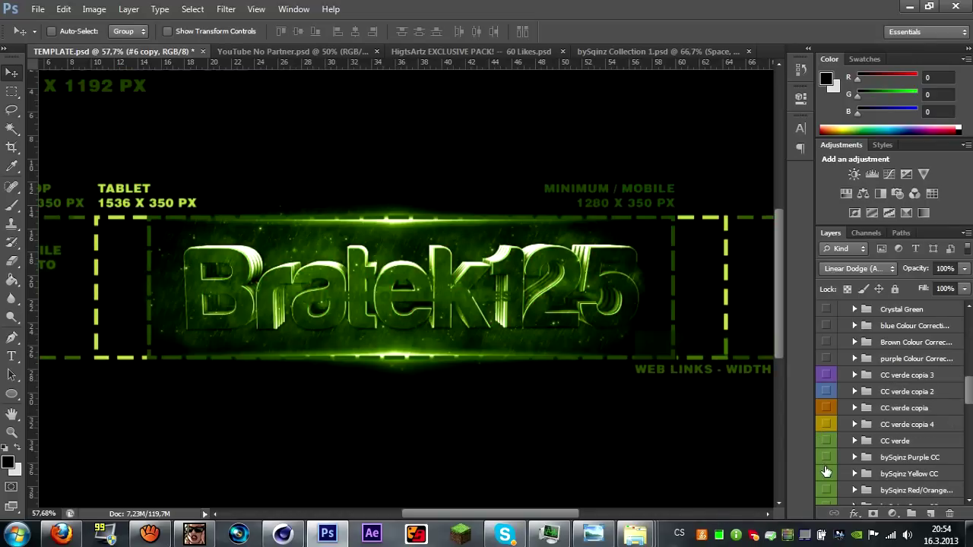
left_click(826, 472)
scroll(832, 450, "down", 1)
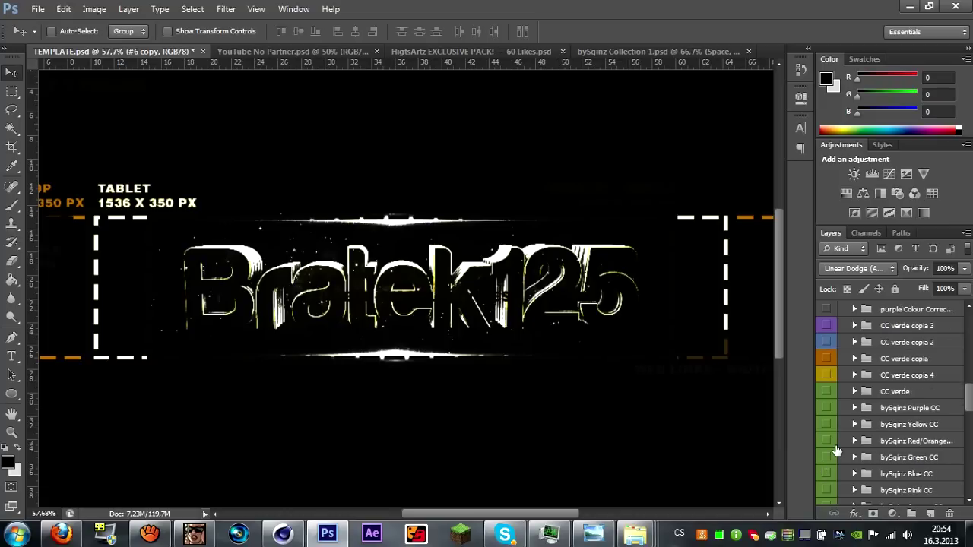
left_click(827, 455)
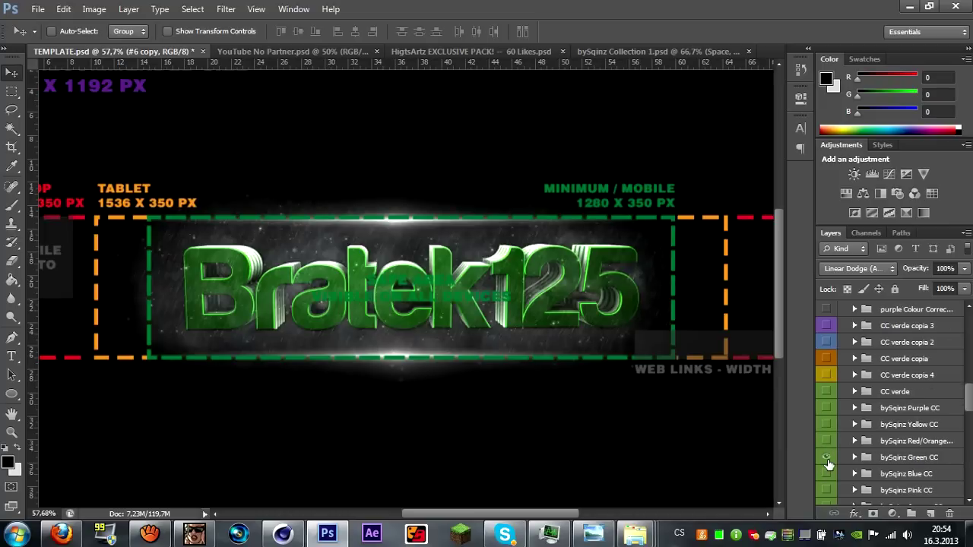
left_click(827, 458)
left_click(827, 464)
scroll(832, 463, "down", 5)
scroll(836, 460, "up", 5)
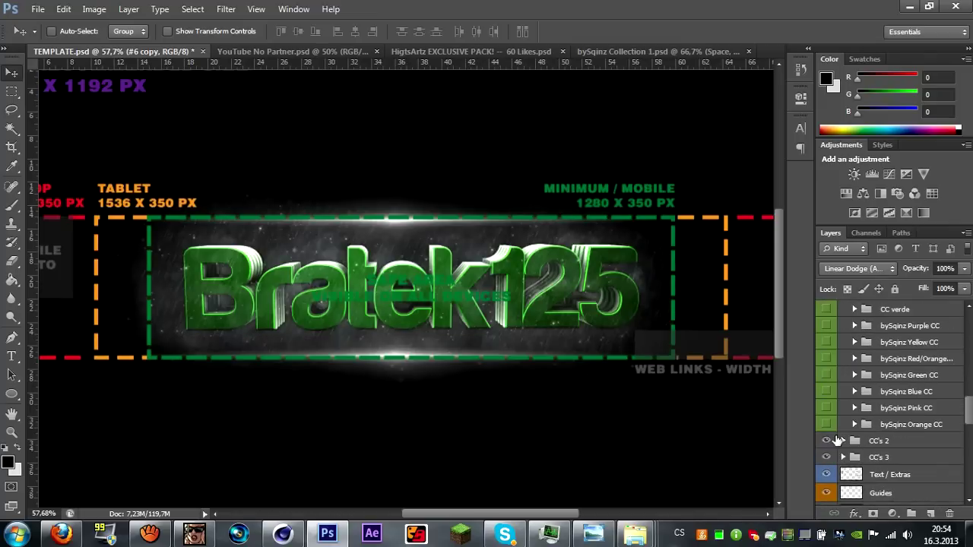
Expand the CC's 2 group and preview its Green and Obey BG CC colour corrections on the banner.
left_click(843, 441)
scroll(843, 441, "down", 3)
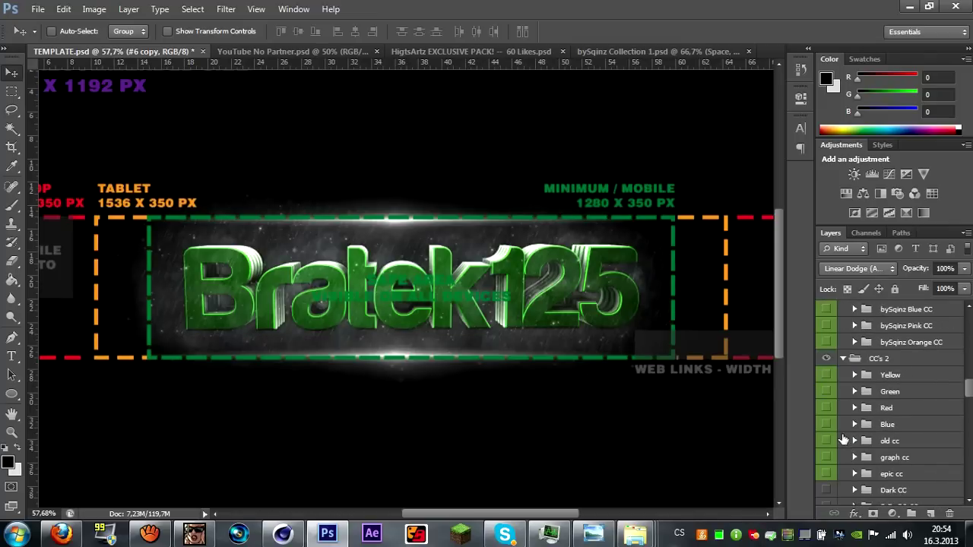
left_click(827, 392)
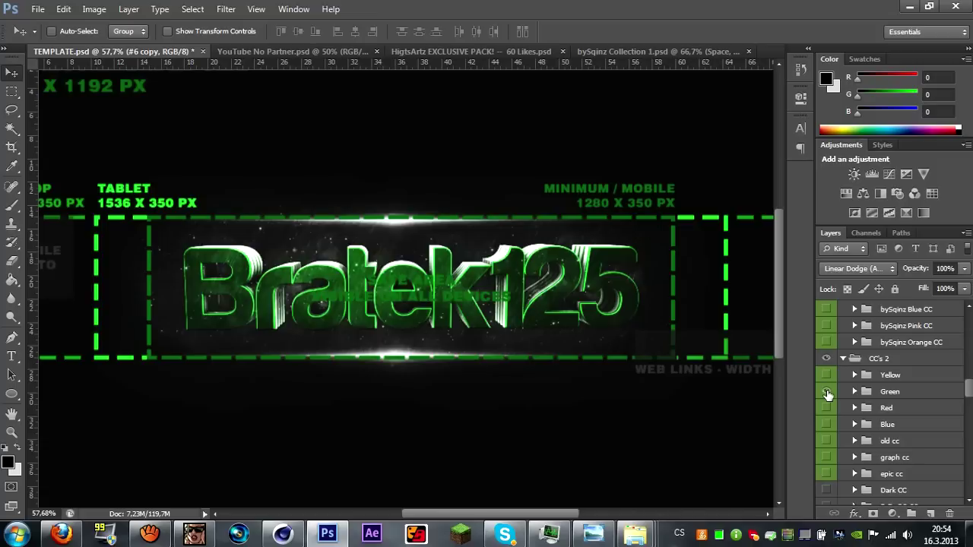
scroll(827, 392, "down", 2)
left_click(827, 398)
scroll(828, 410, "down", 4)
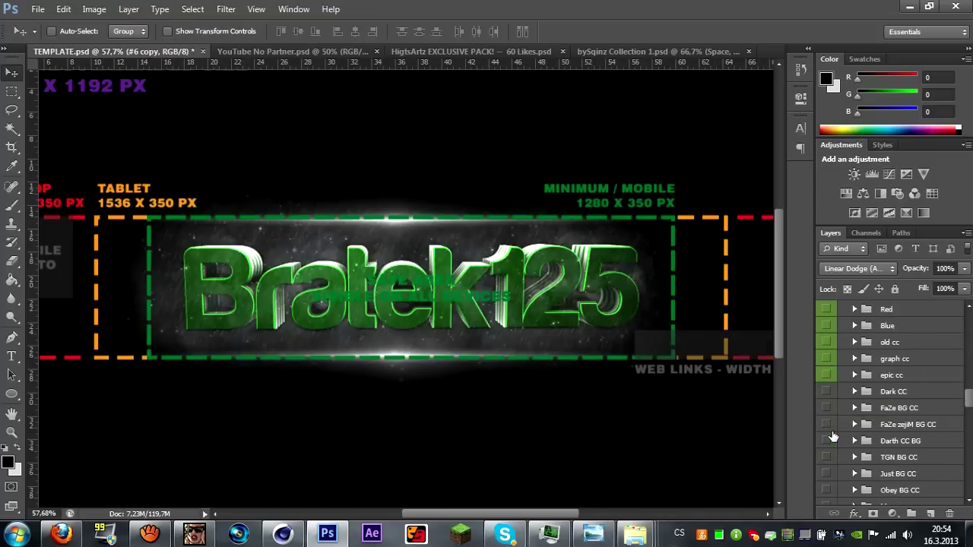
left_click(827, 442)
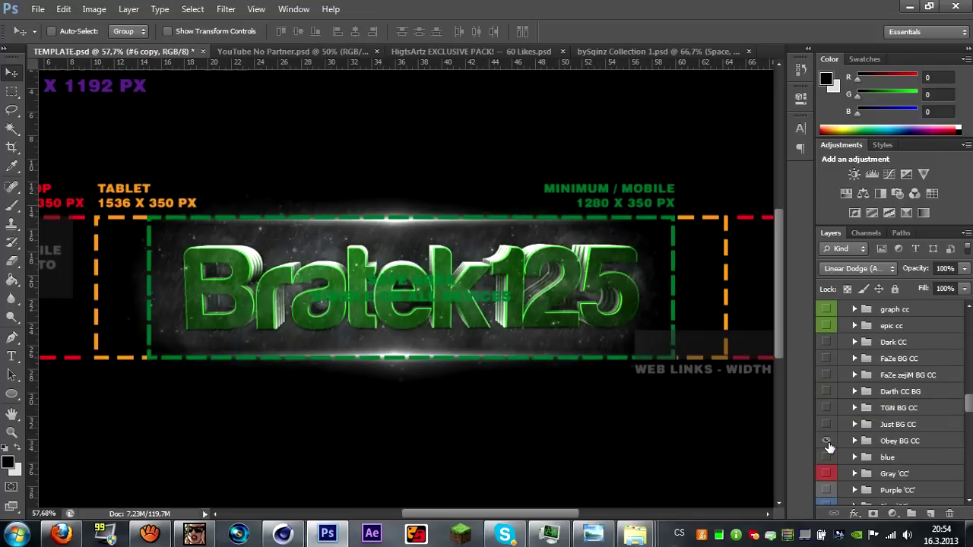
left_click(827, 444)
scroll(828, 447, "down", 2)
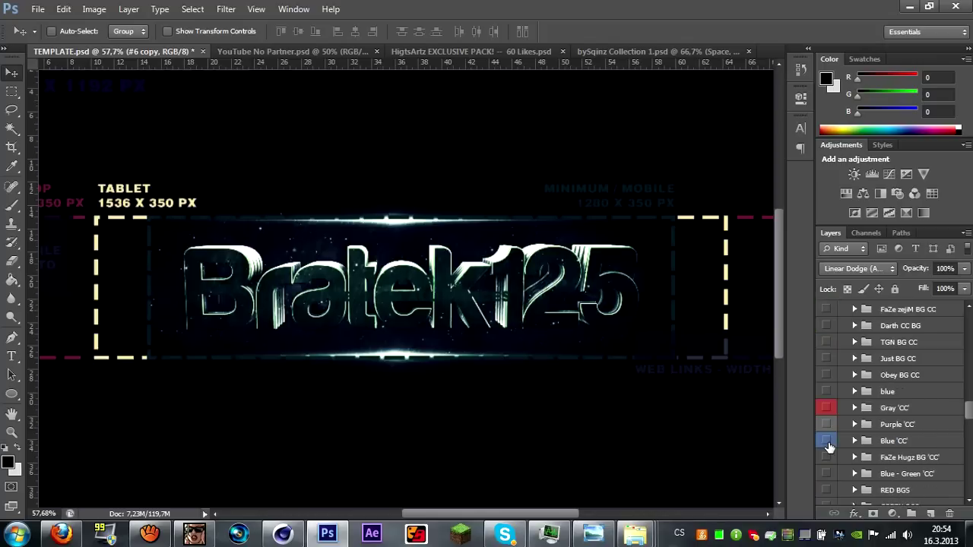
Browse the rest of CC's 2, preview P4D BG 'CC', and try further colour corrections on the way back to CC's 1.
scroll(828, 447, "down", 4)
scroll(825, 441, "down", 2)
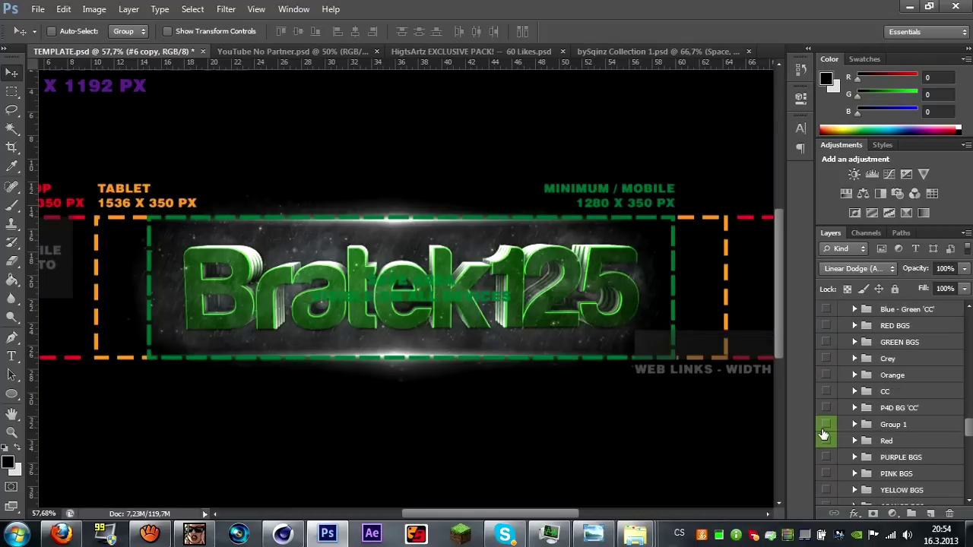
scroll(823, 434, "down", 2)
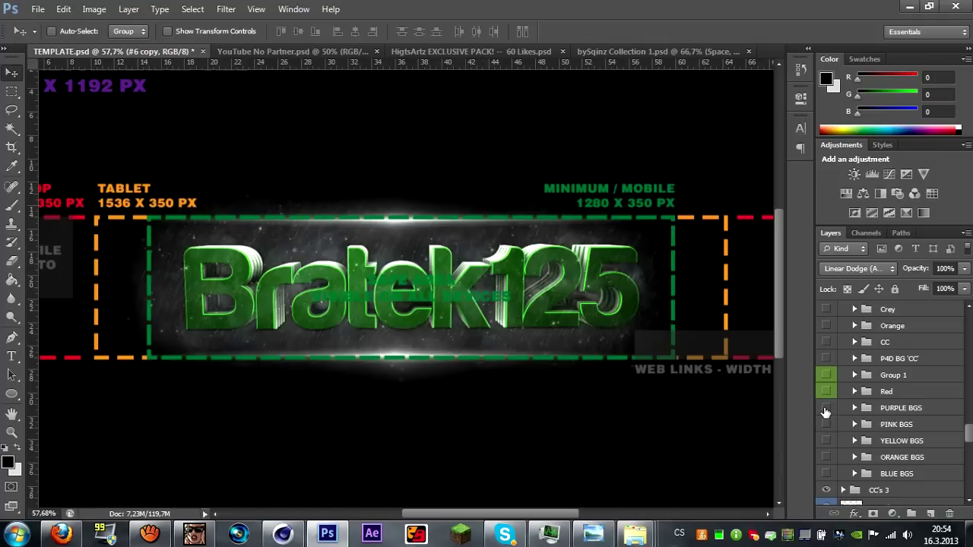
left_click(829, 357)
left_click(826, 359)
scroll(824, 361, "up", 10)
left_click(824, 360)
left_click(824, 360)
scroll(824, 362, "up", 8)
Compare the purple, brown and blue Colour Correction groups in CC's 1 and turn on the brown one.
left_click(825, 361)
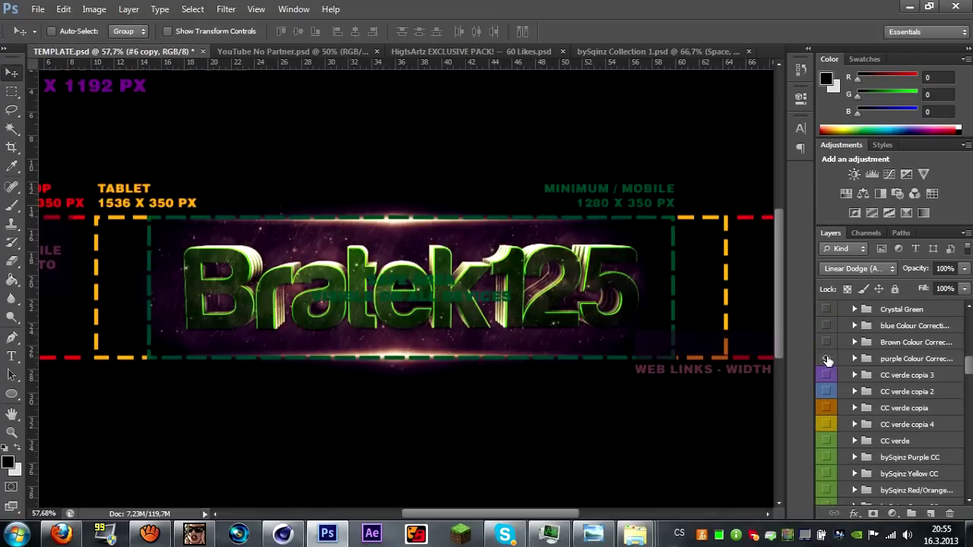
left_click(827, 359)
left_click(828, 338)
left_click(826, 342)
left_click(826, 329)
left_click(826, 329)
left_click(828, 360)
left_click(828, 360)
left_click(827, 343)
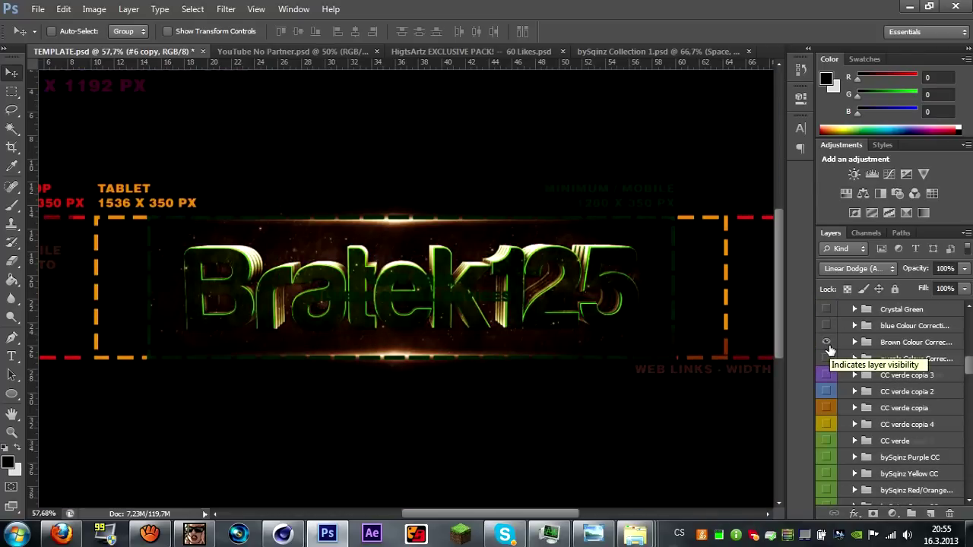
Preview further CC's 1 colour corrections, such as Pash Purple and Bluey, combined with the brown correction.
scroll(828, 349, "up", 1)
left_click(827, 313)
left_click(826, 310)
scroll(827, 334, "up", 7)
left_click(826, 342)
left_click(826, 342)
left_click(828, 374)
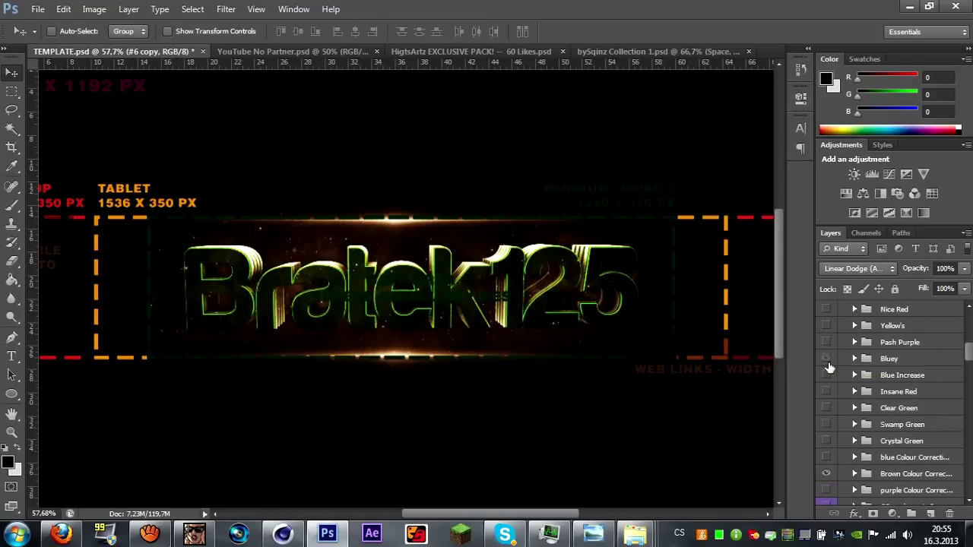
Turn on the Clear Green correction group and set its opacity to 39% and fill to 70%.
left_click(826, 407)
left_click(898, 407)
left_click_drag(964, 268, 920, 283)
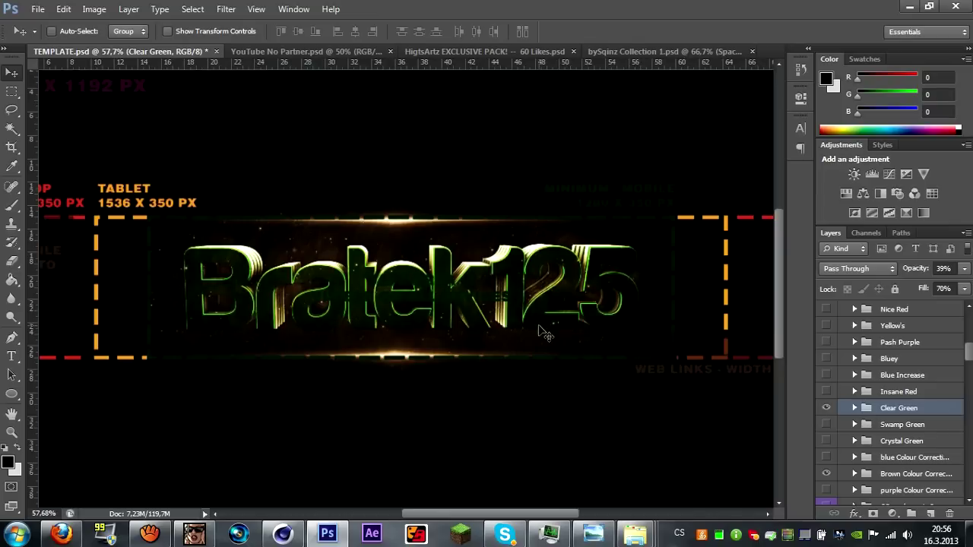
Add a text layer reading "n3d design" just below the large Bratek125 text.
scroll(539, 328, "down", 1)
scroll(541, 332, "down", 2)
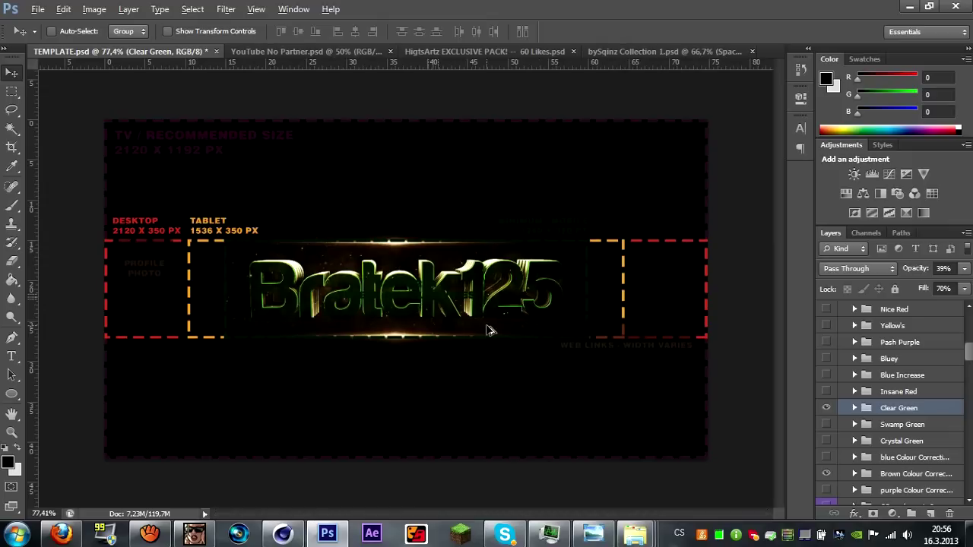
key("ctrl+plus")
key("ctrl+plus")
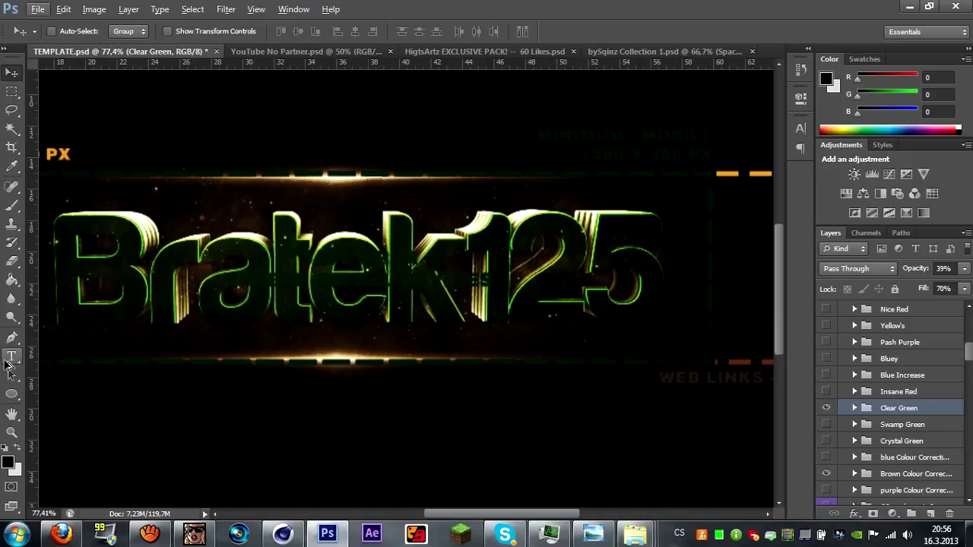
left_click(384, 350)
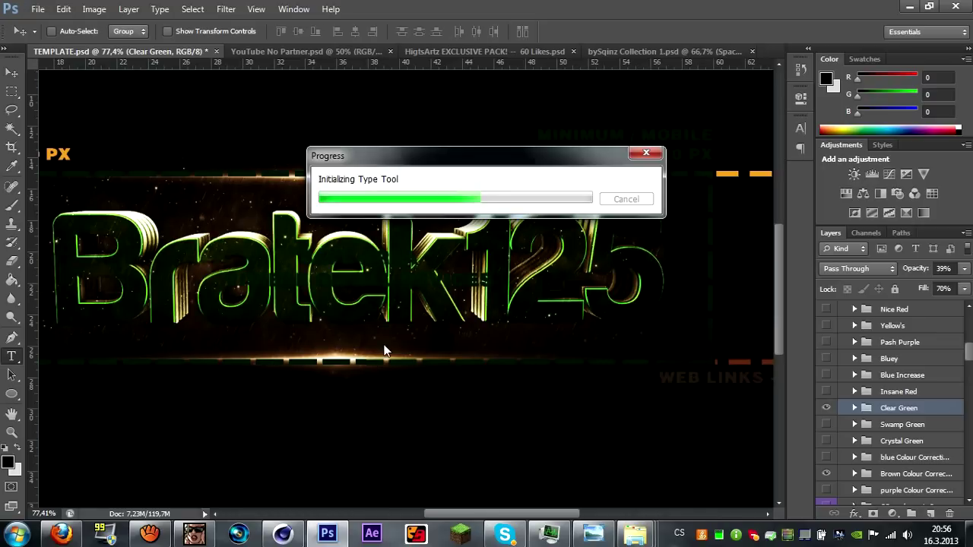
left_click(473, 346)
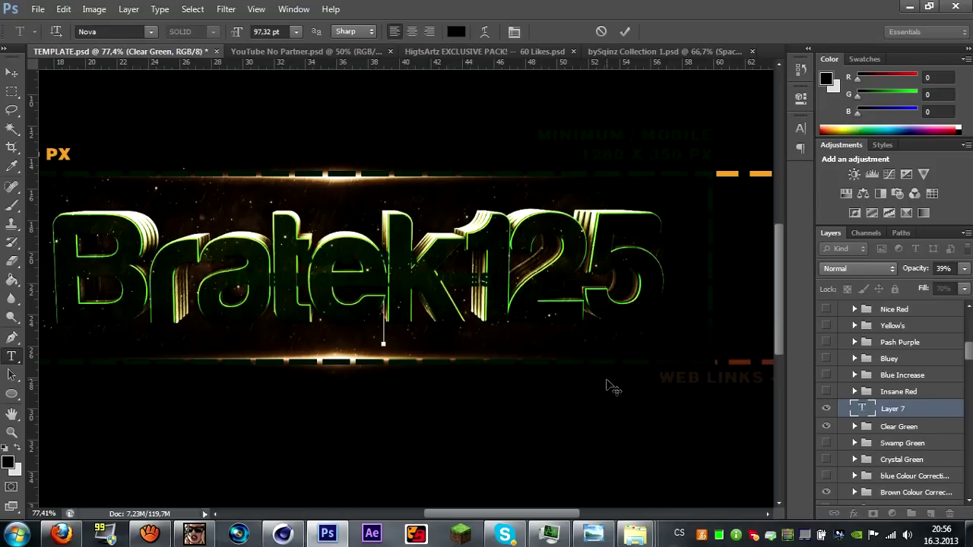
type("a")
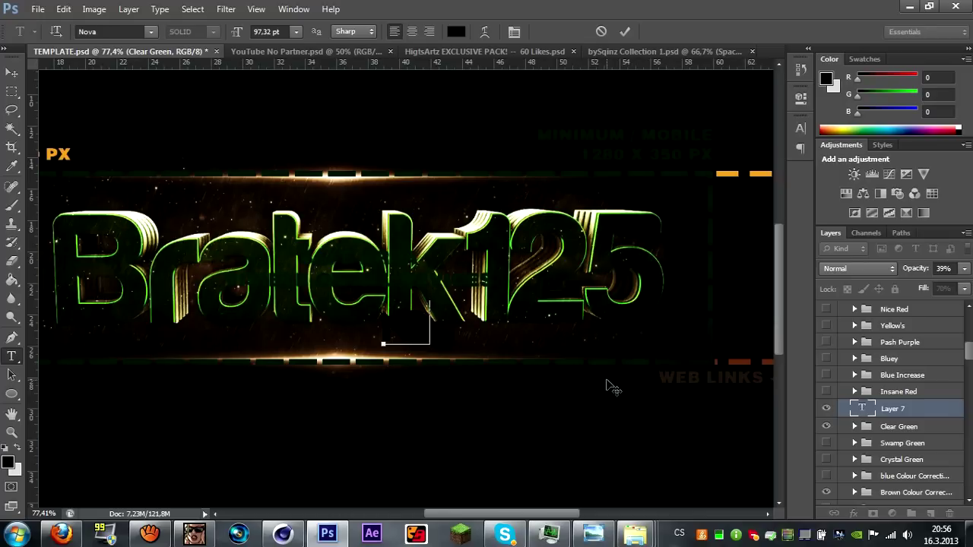
type("abcaabcde")
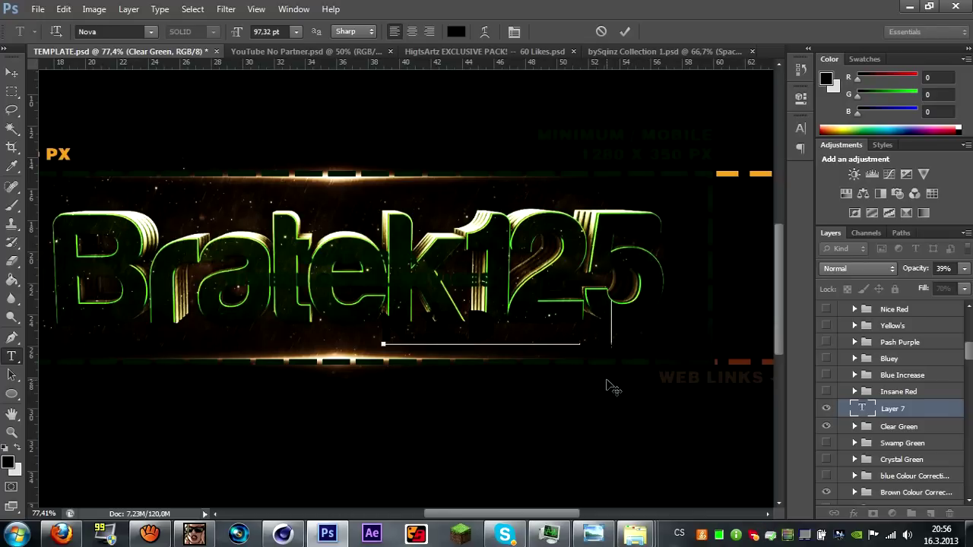
Set the n3d design text to the Signature font at 60,32 pt and move it beneath the digits 125.
left_click_drag(630, 327, 343, 332)
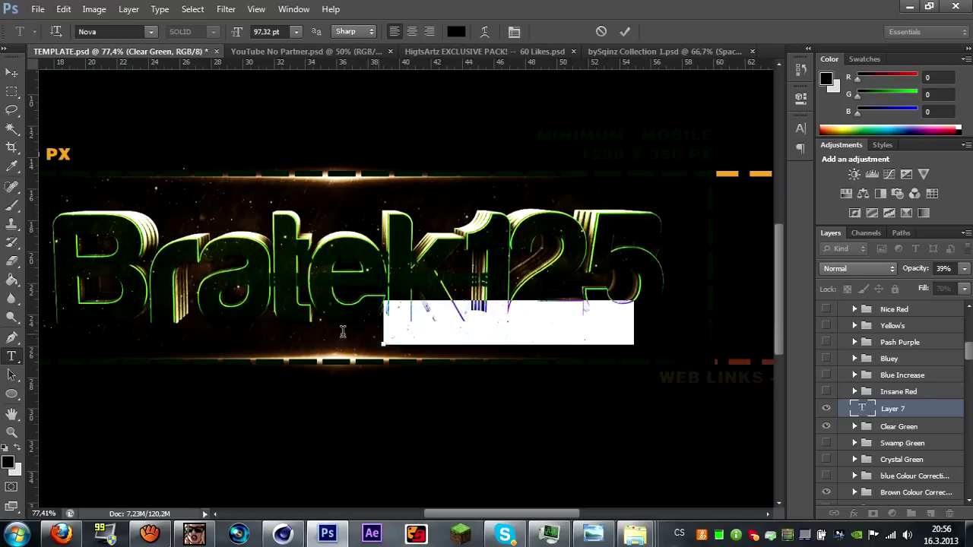
left_click(151, 34)
mouse_move(309, 300)
left_mouse_down()
mouse_move(306, 366)
mouse_move(304, 334)
left_mouse_up()
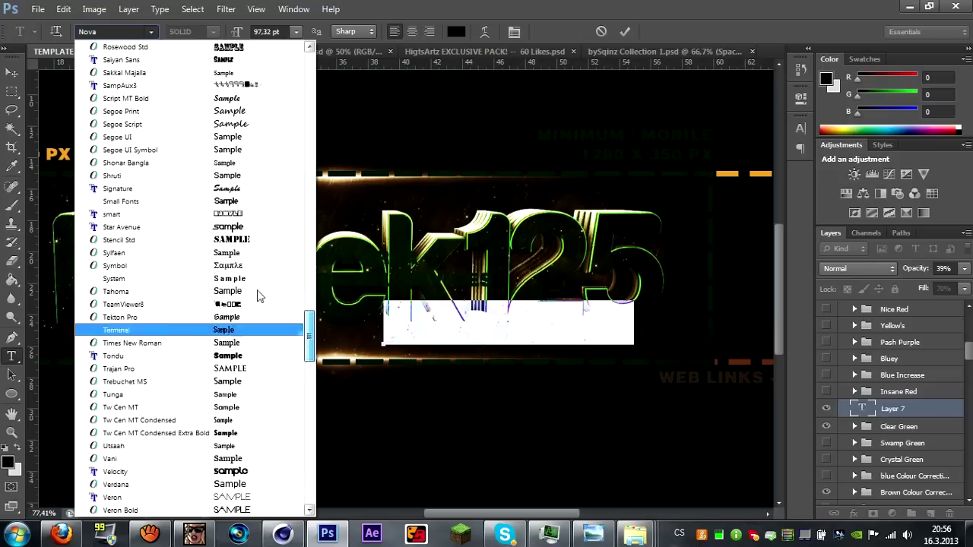
left_click(228, 190)
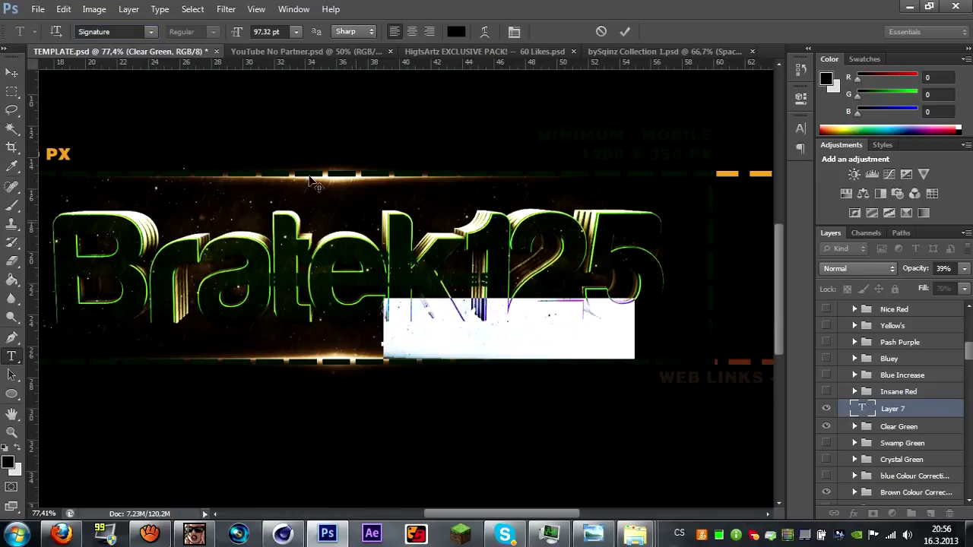
left_click_drag(241, 34, 209, 34)
left_click(11, 72)
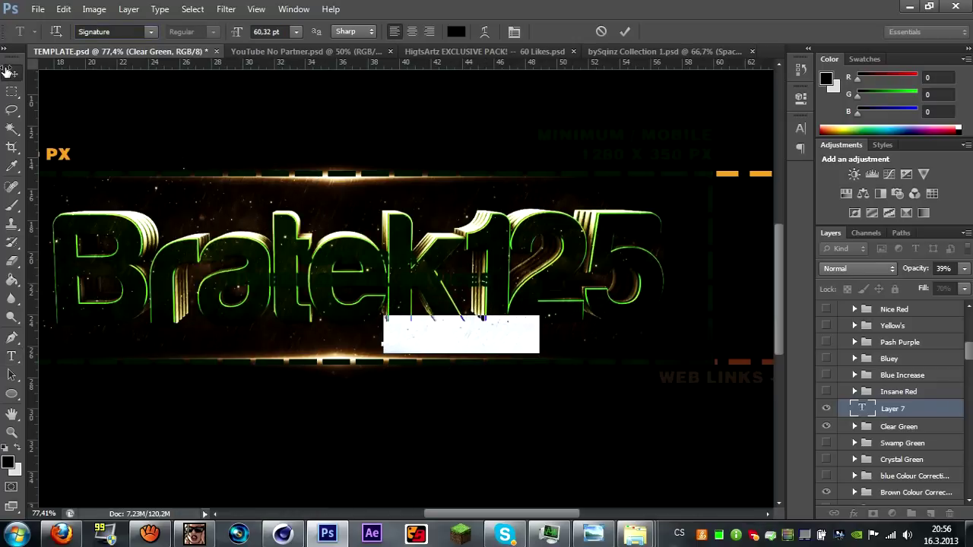
mouse_move(599, 342)
left_click_drag(601, 346, 603, 355)
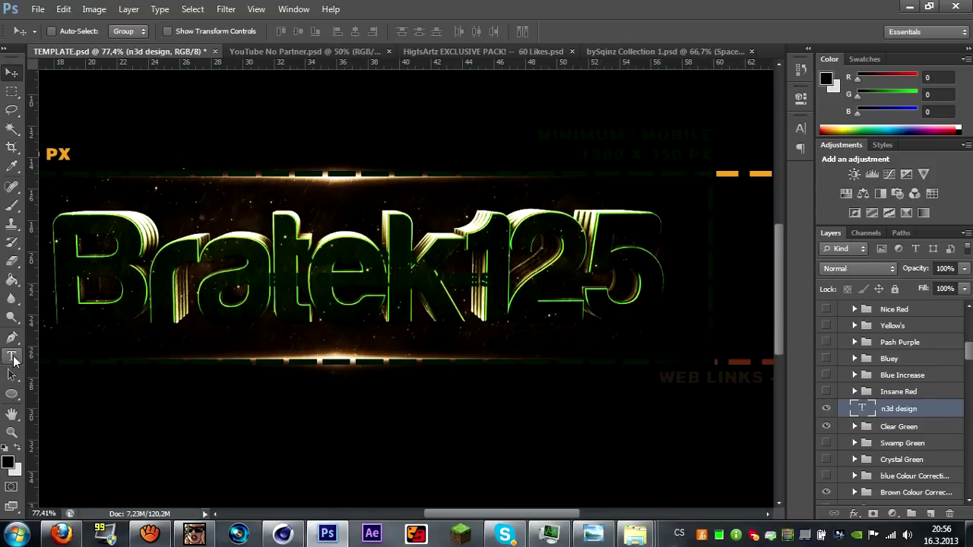
Try to reduce the n3d design text's font size to 46,32 pt.
key("t")
left_click(579, 347)
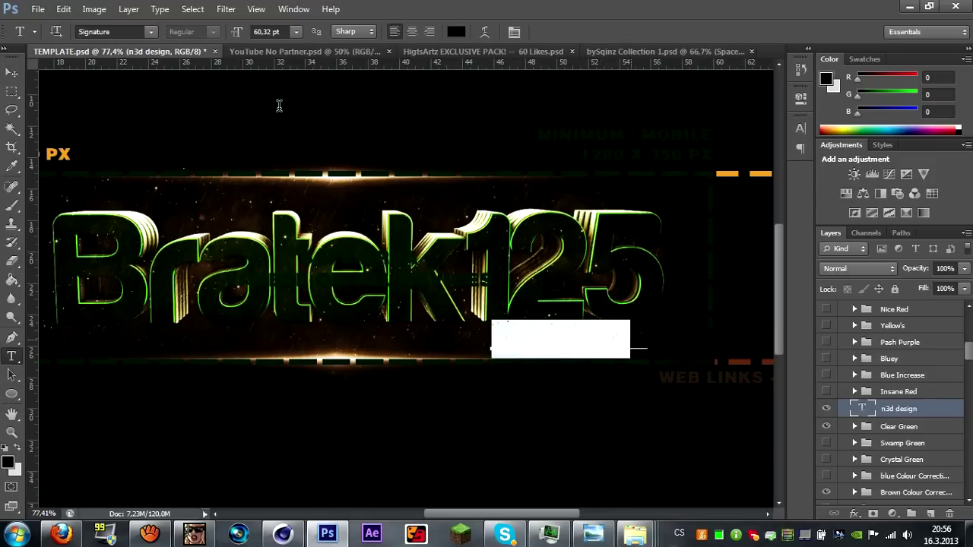
left_click_drag(238, 32, 232, 36)
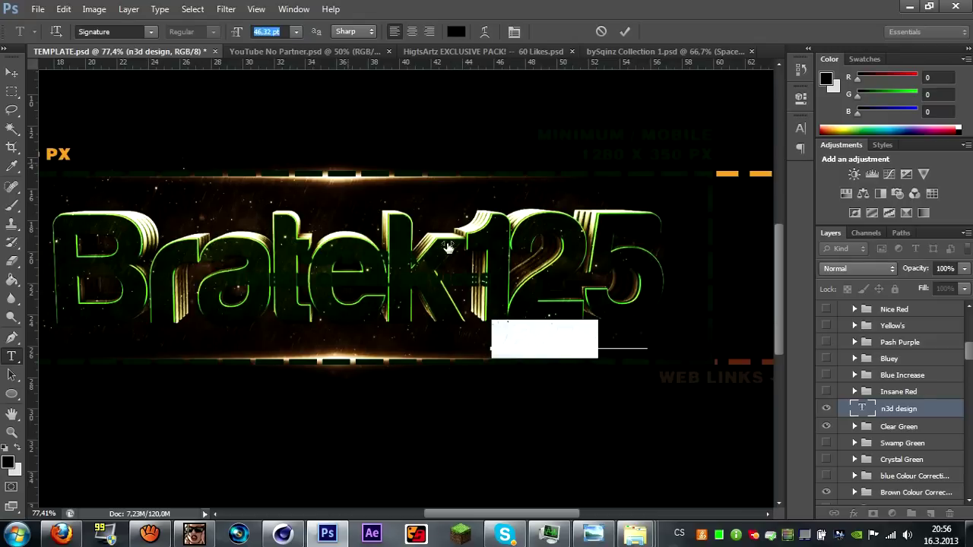
left_click(604, 338)
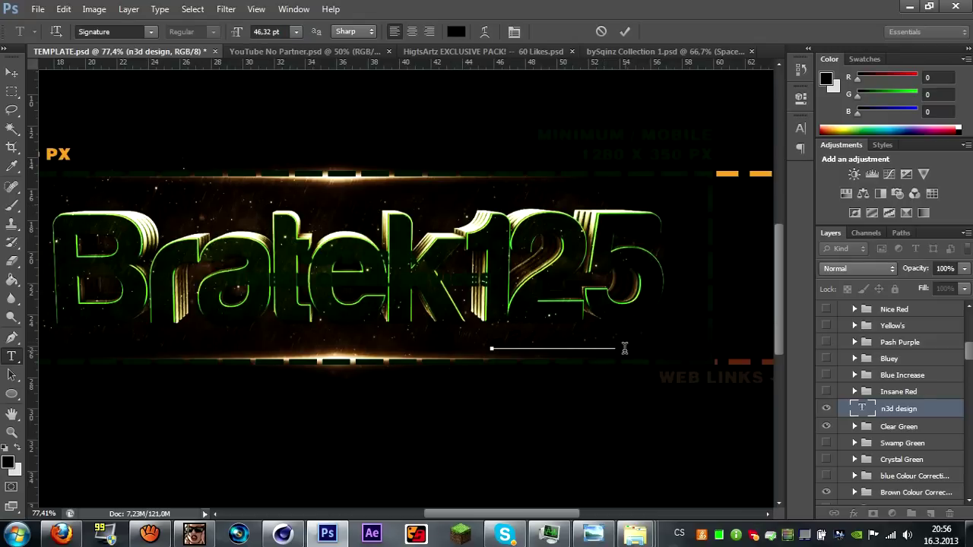
left_click_drag(597, 342, 539, 341)
left_click(539, 341)
left_click_drag(493, 342, 644, 342)
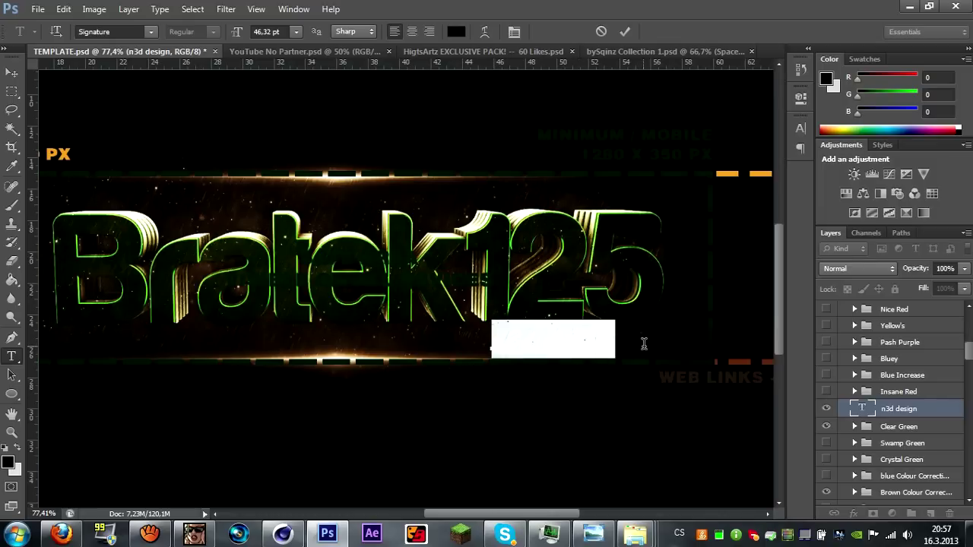
left_click(301, 35)
left_click(296, 35)
left_click(253, 34)
left_click(516, 332)
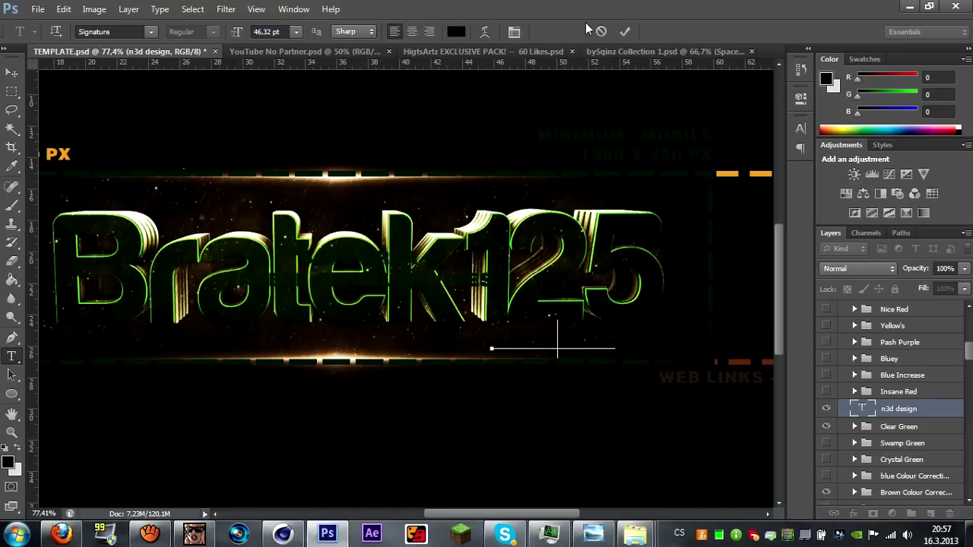
key("ctrl+a")
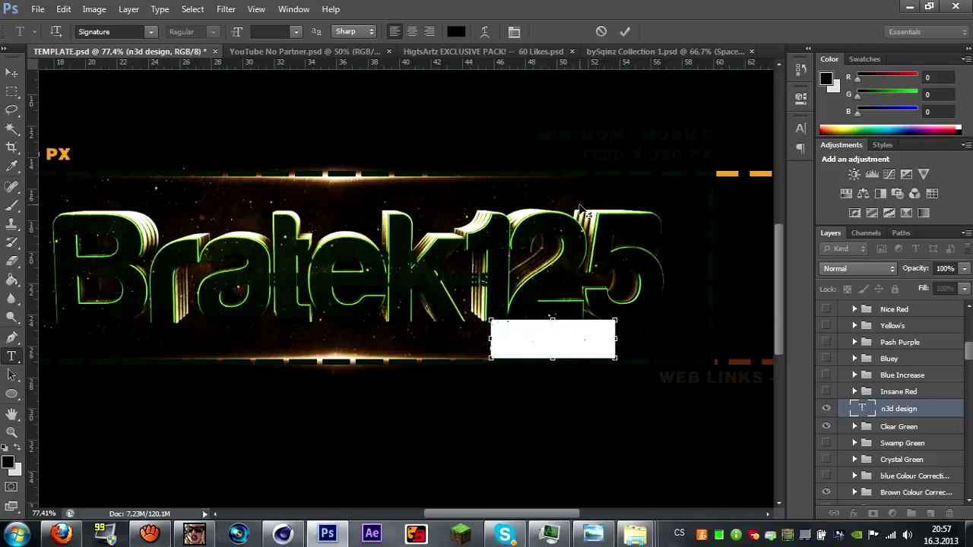
left_click(586, 332)
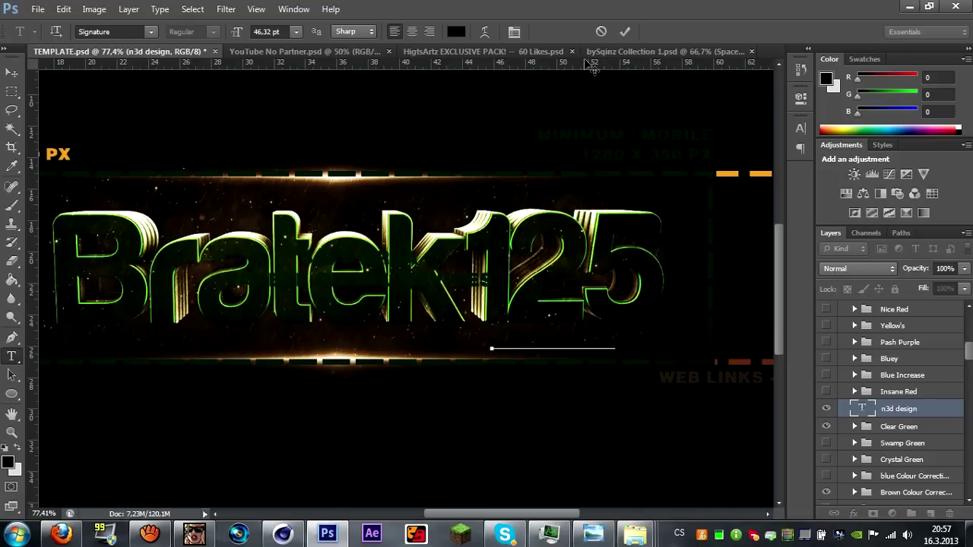
left_click(623, 31)
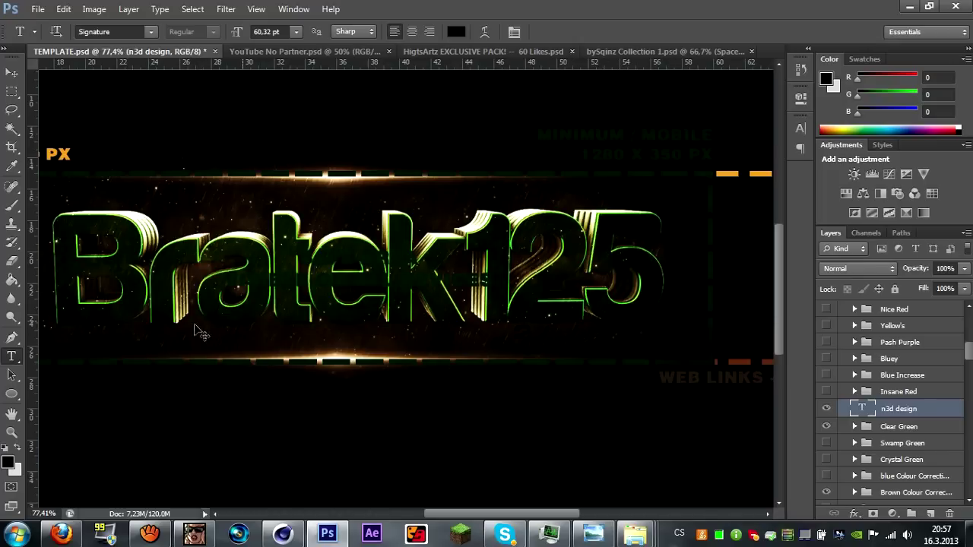
Set the whole n3d design text to 33,32 pt and move it under the final digits of Bratek125.
left_click_drag(495, 344, 686, 344)
left_click(296, 32)
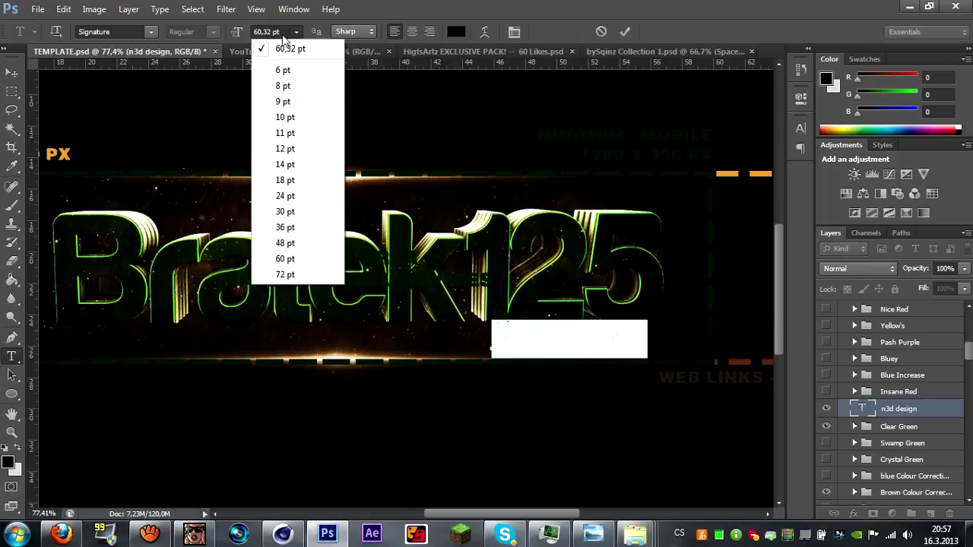
left_click(238, 34)
left_click_drag(238, 34, 218, 37)
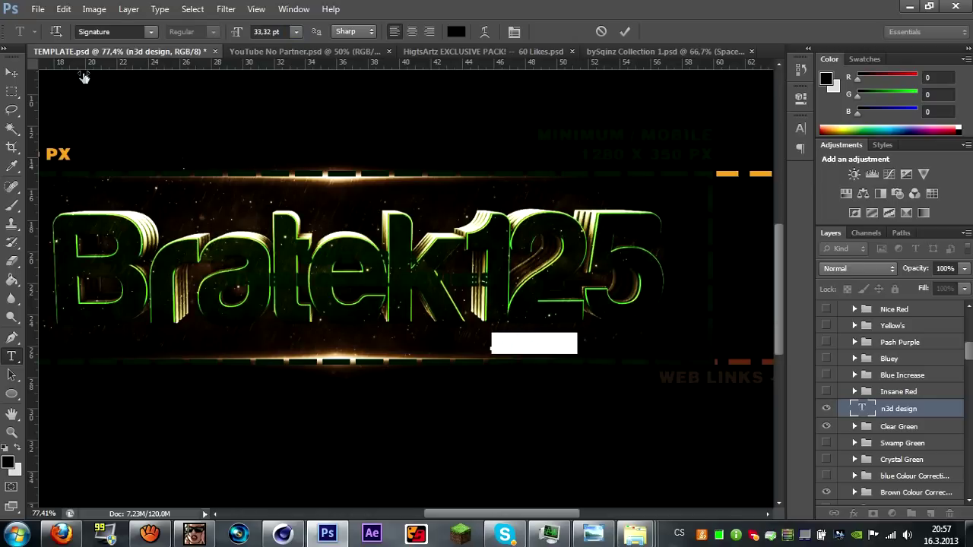
left_click(11, 73)
left_click_drag(554, 346, 626, 354)
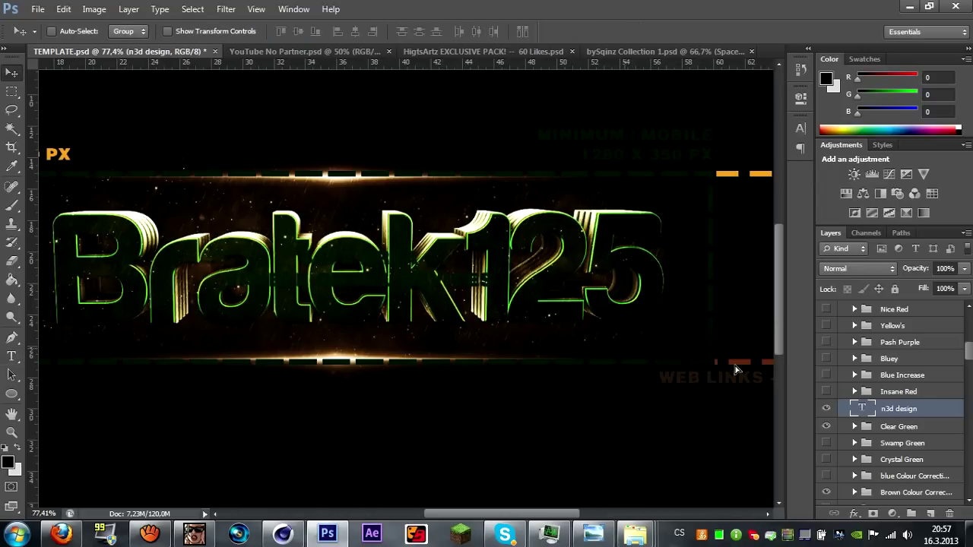
Apply a white (ffffff) Color Overlay layer style to the n3d design text.
double_click(941, 416)
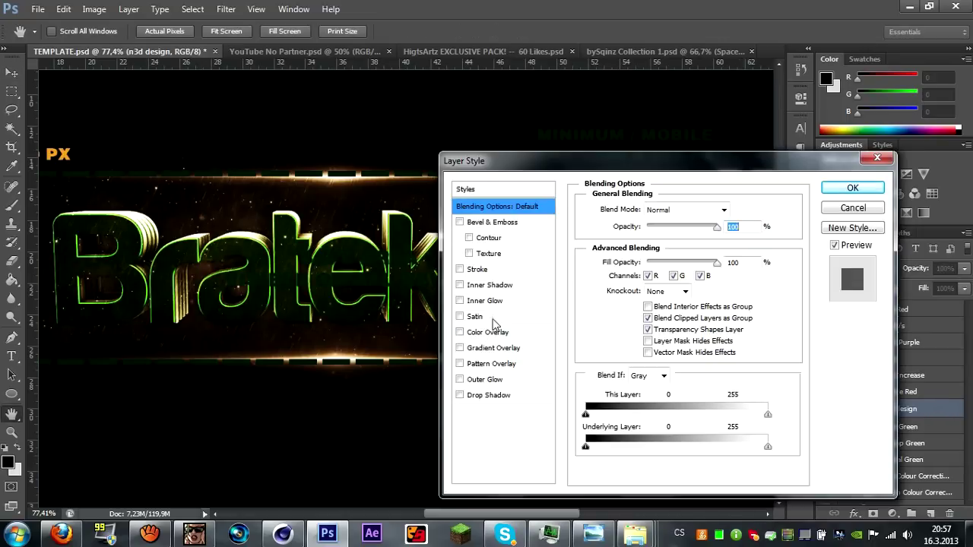
left_click(460, 332)
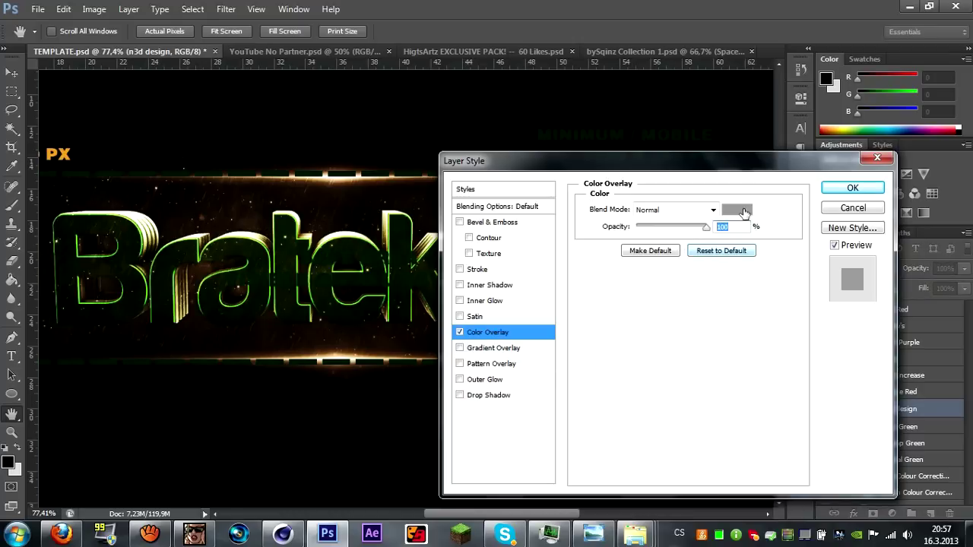
left_click(744, 211)
left_click(565, 265)
left_click_drag(548, 207, 510, 200)
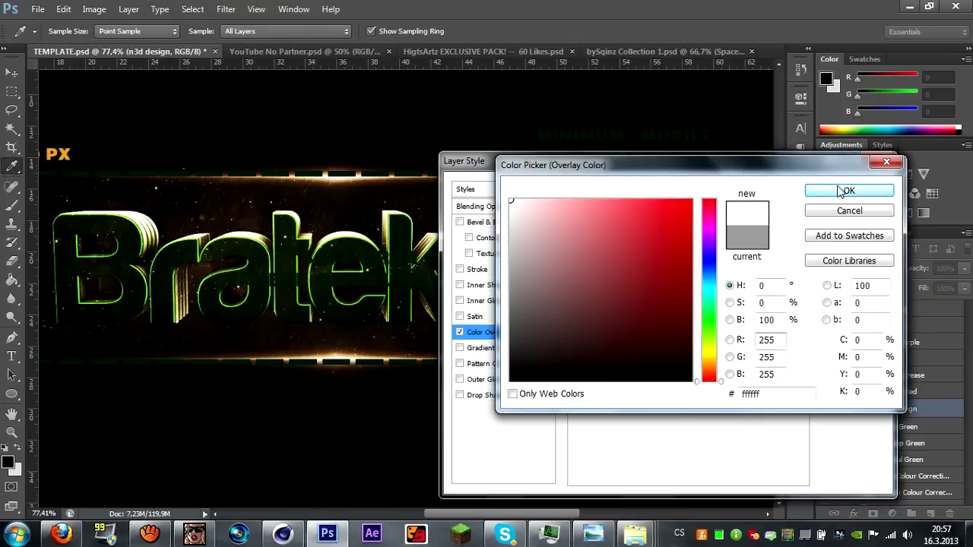
left_click(839, 191)
left_click(847, 189)
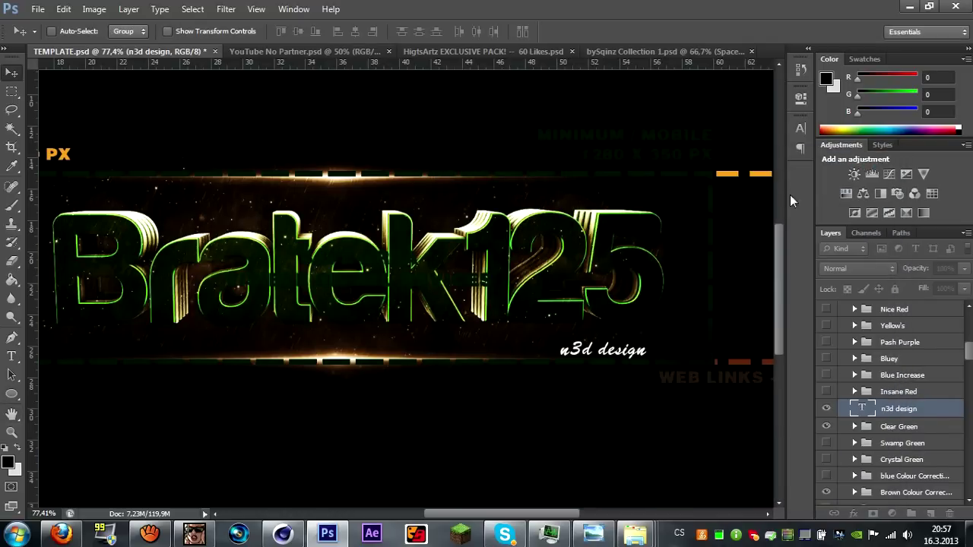
Find and hide the template's Text / Extras and Guides layers so only the banner artwork shows.
key("ctrl+minus")
key("ctrl+minus")
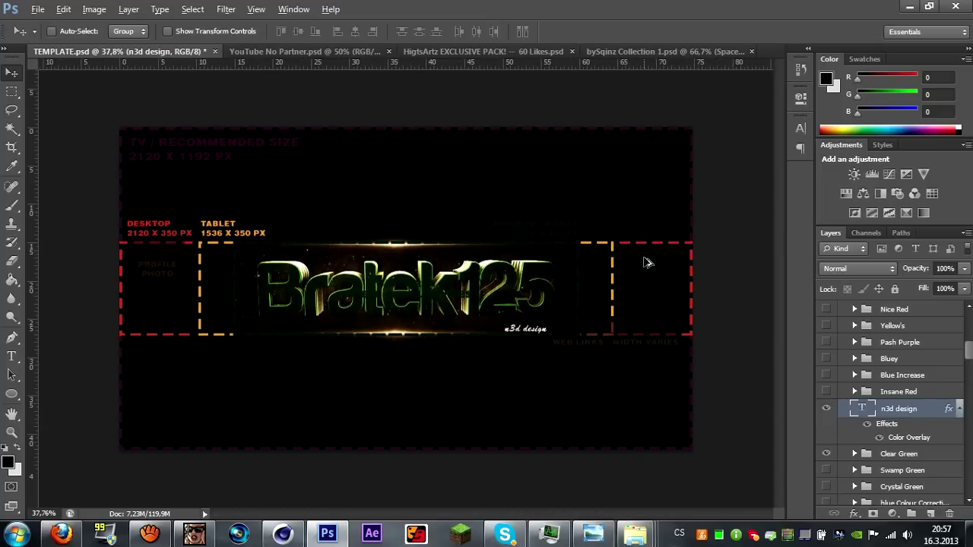
scroll(645, 261, "up", 1)
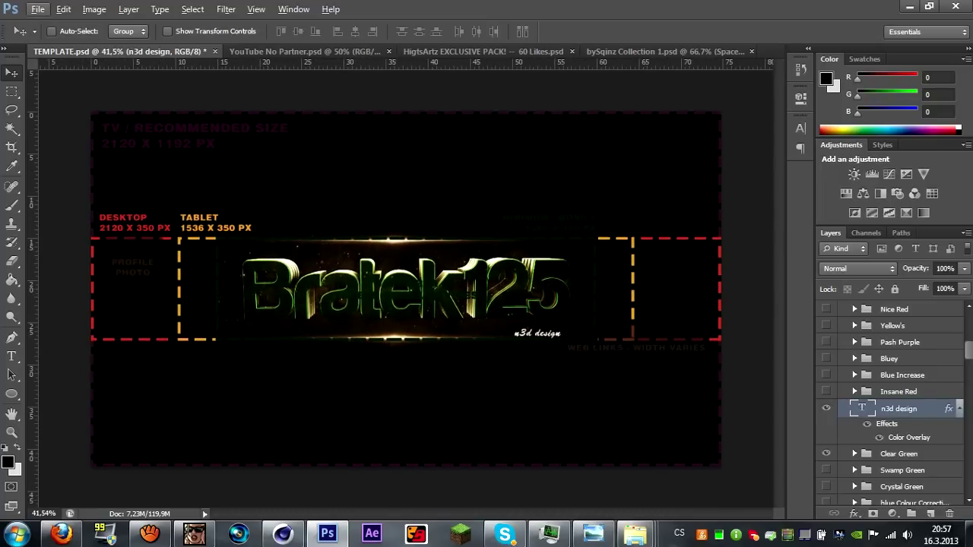
scroll(852, 373, "down", 10)
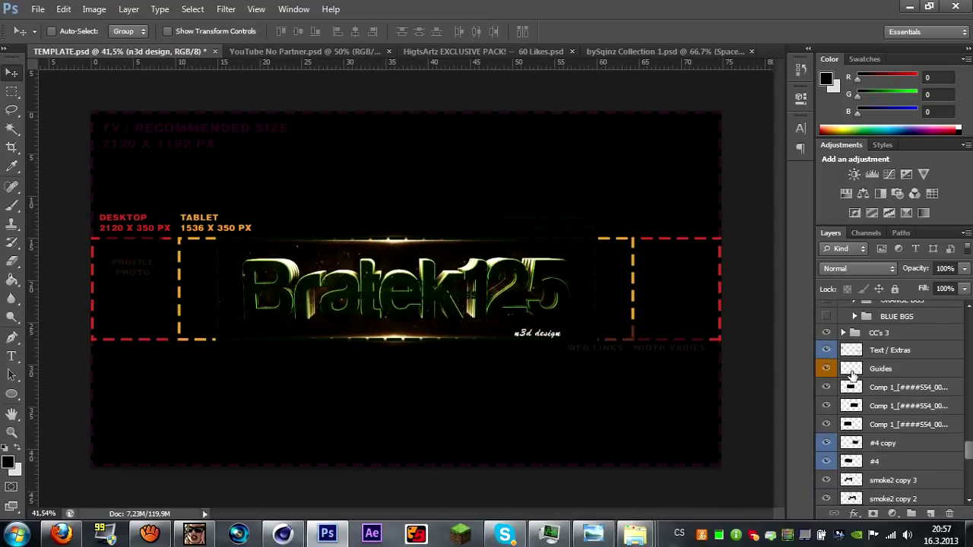
scroll(852, 374, "down", 8)
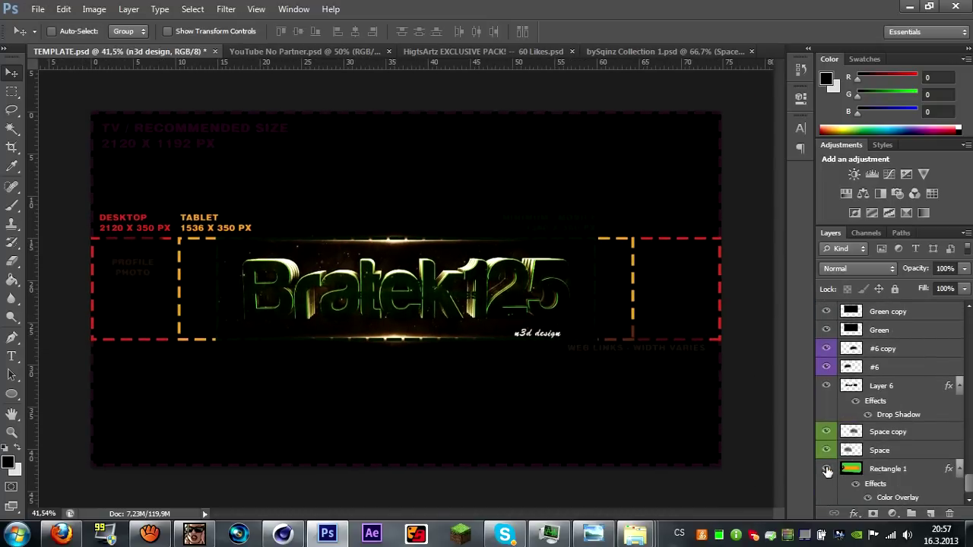
scroll(826, 431, "up", 10)
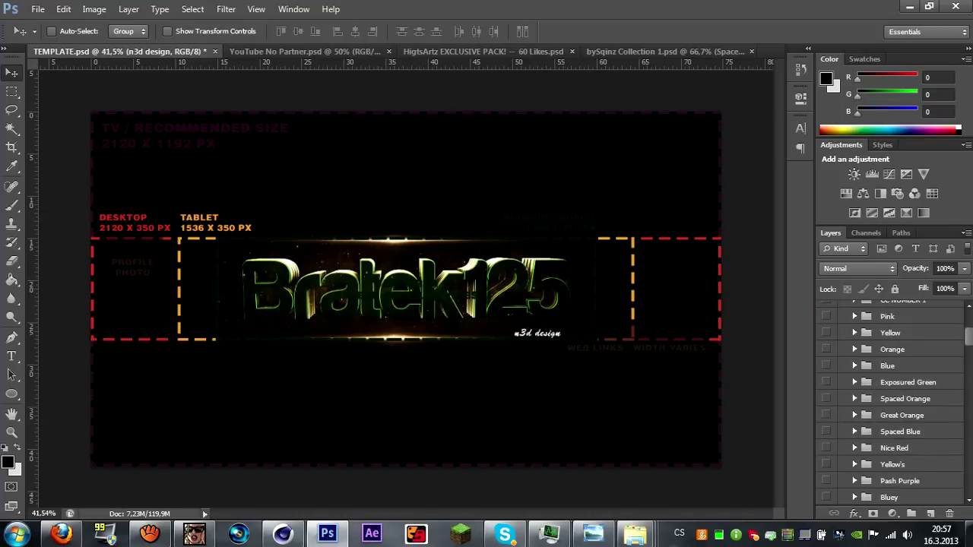
left_click_drag(969, 339, 970, 488)
scroll(853, 481, "down", 1)
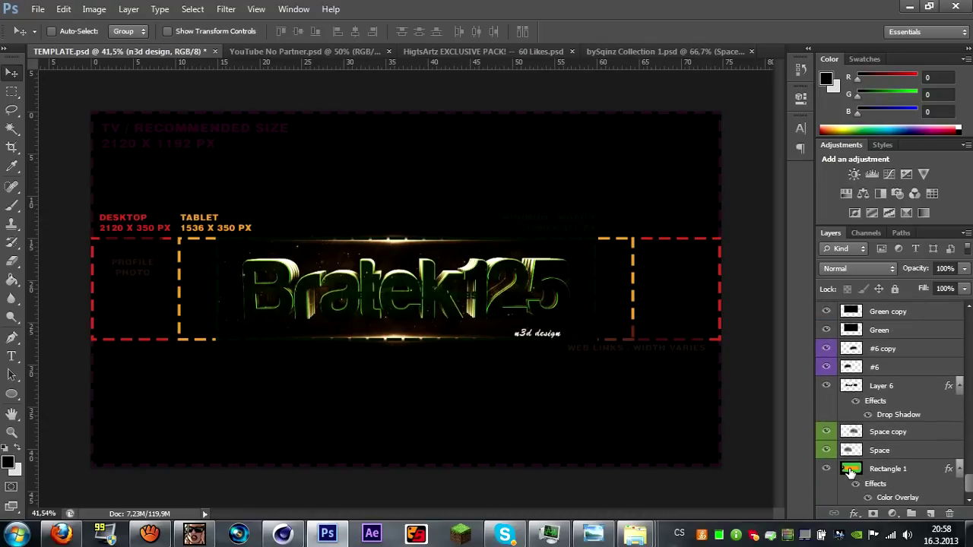
scroll(842, 450, "up", 4)
scroll(842, 450, "up", 10)
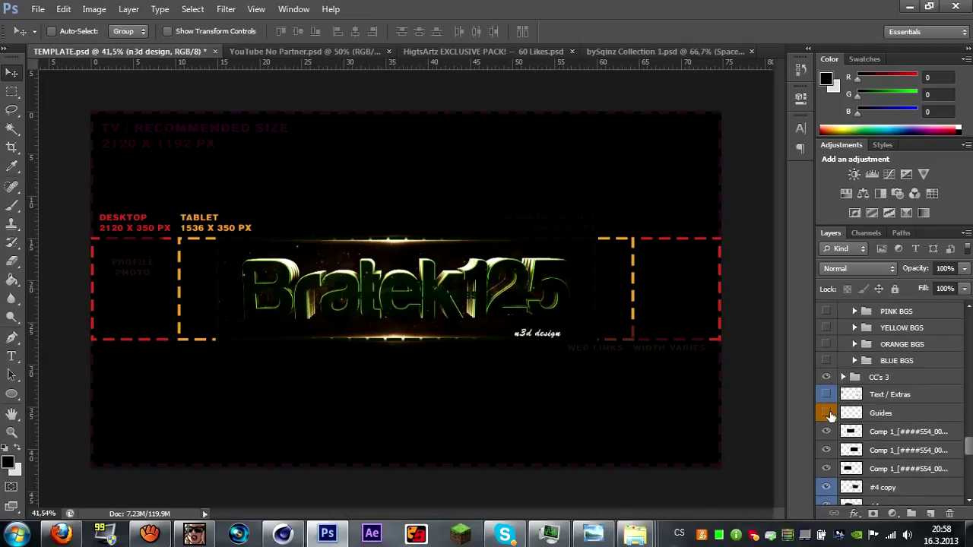
left_click(828, 414)
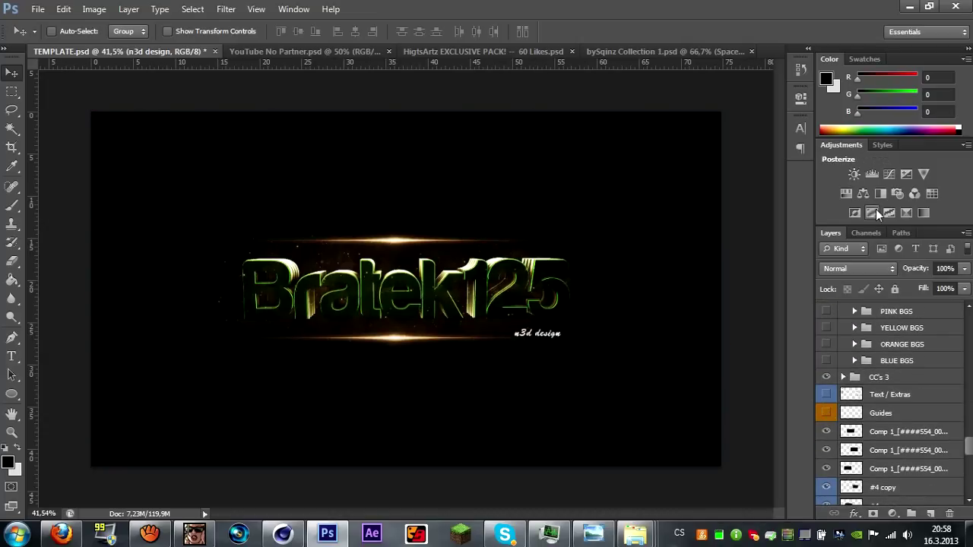